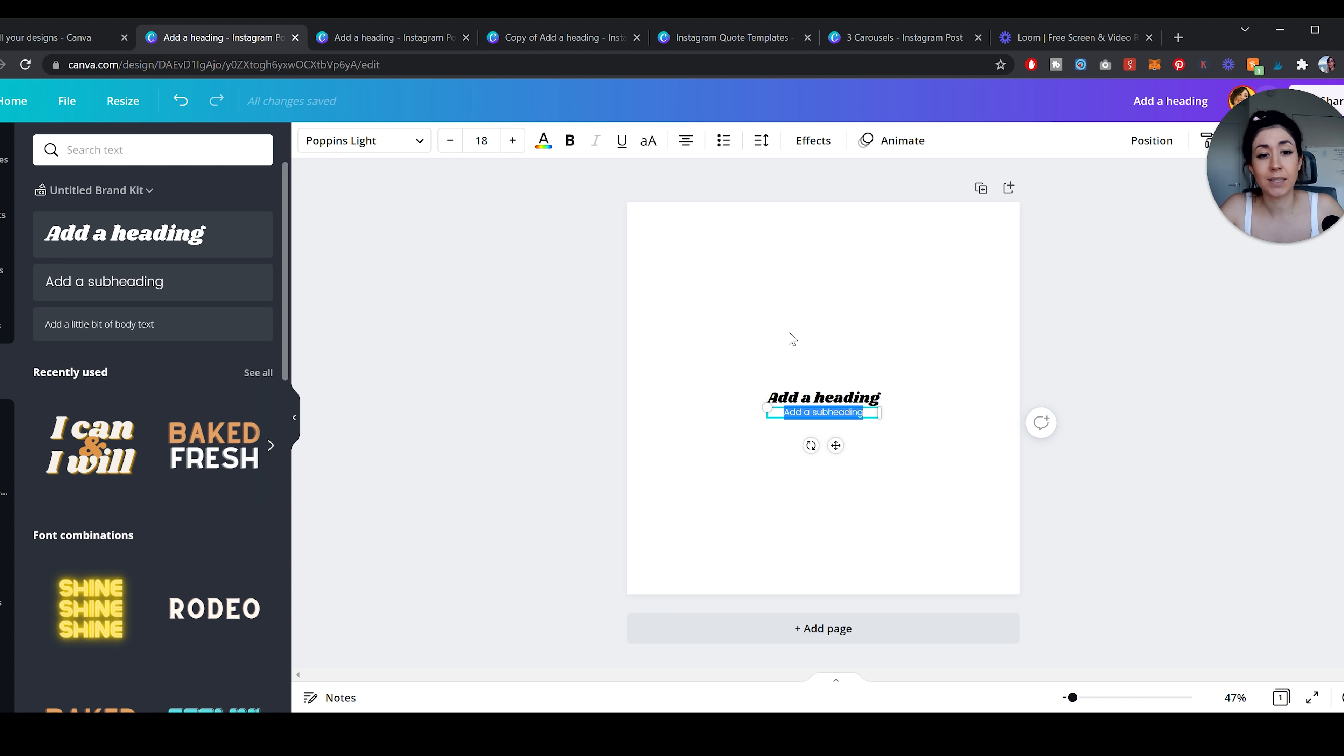
- Enlarge the heading and subheading and write the quote lines "Do what you fear most", "DO IT AFRAID" and "& amaze your own self."
left_click(793, 339)
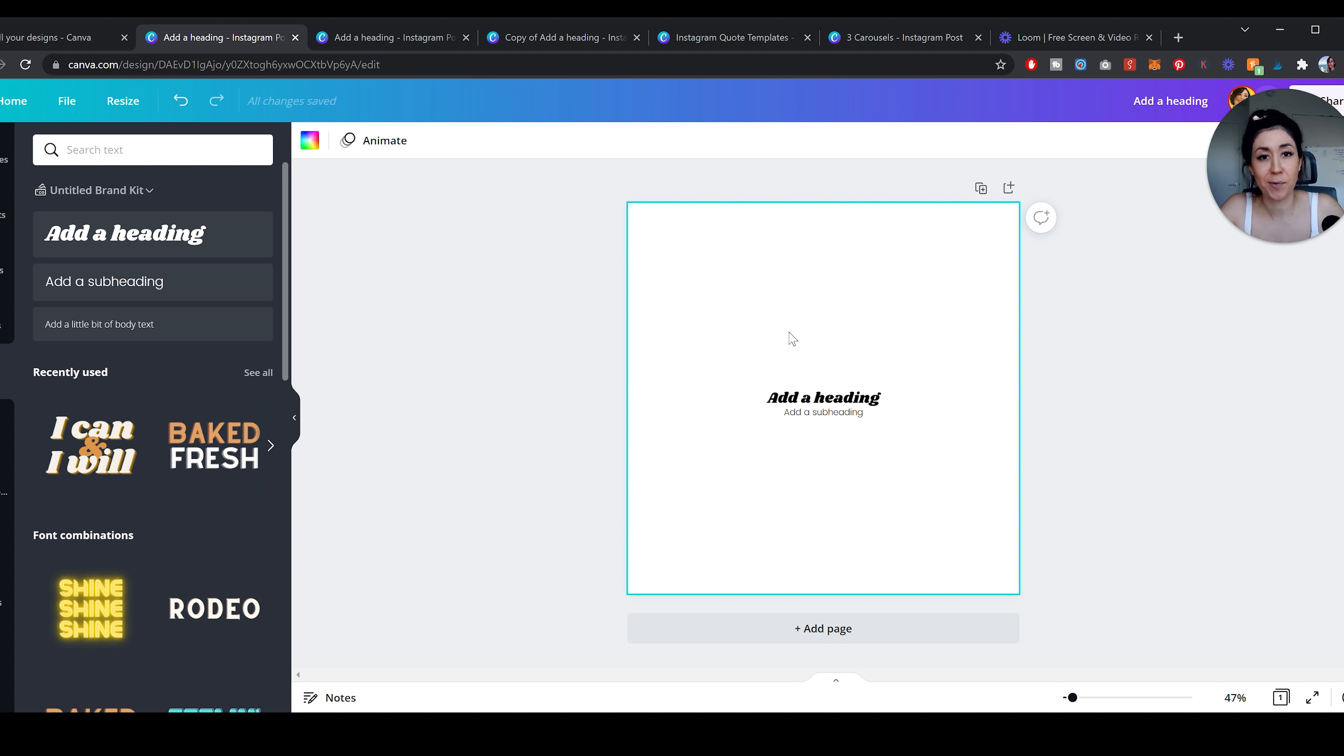
left_click_drag(789, 332, 797, 443)
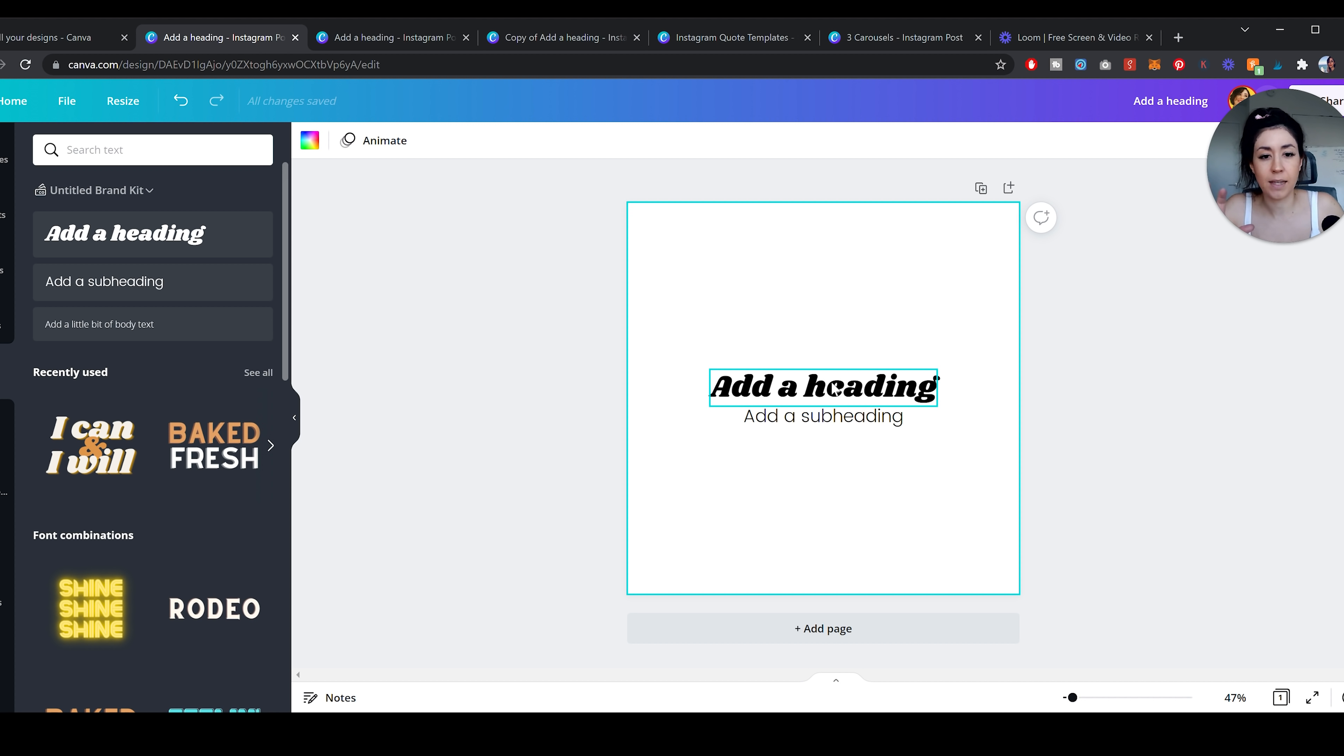
left_click(835, 389)
left_click(835, 389)
type("DO IT AFRAID")
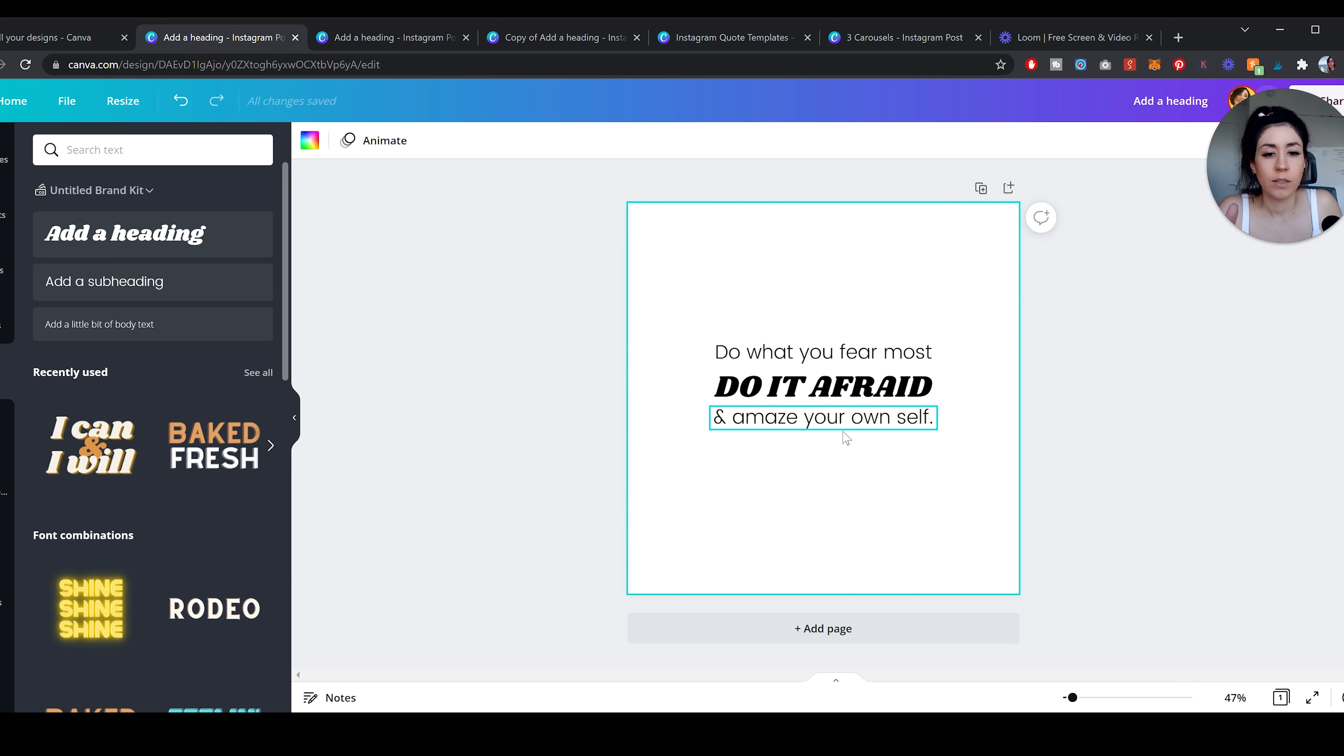
- Move the line "& amaze your own self." slightly down and space the three quote lines evenly in the vertical direction
left_click(846, 437)
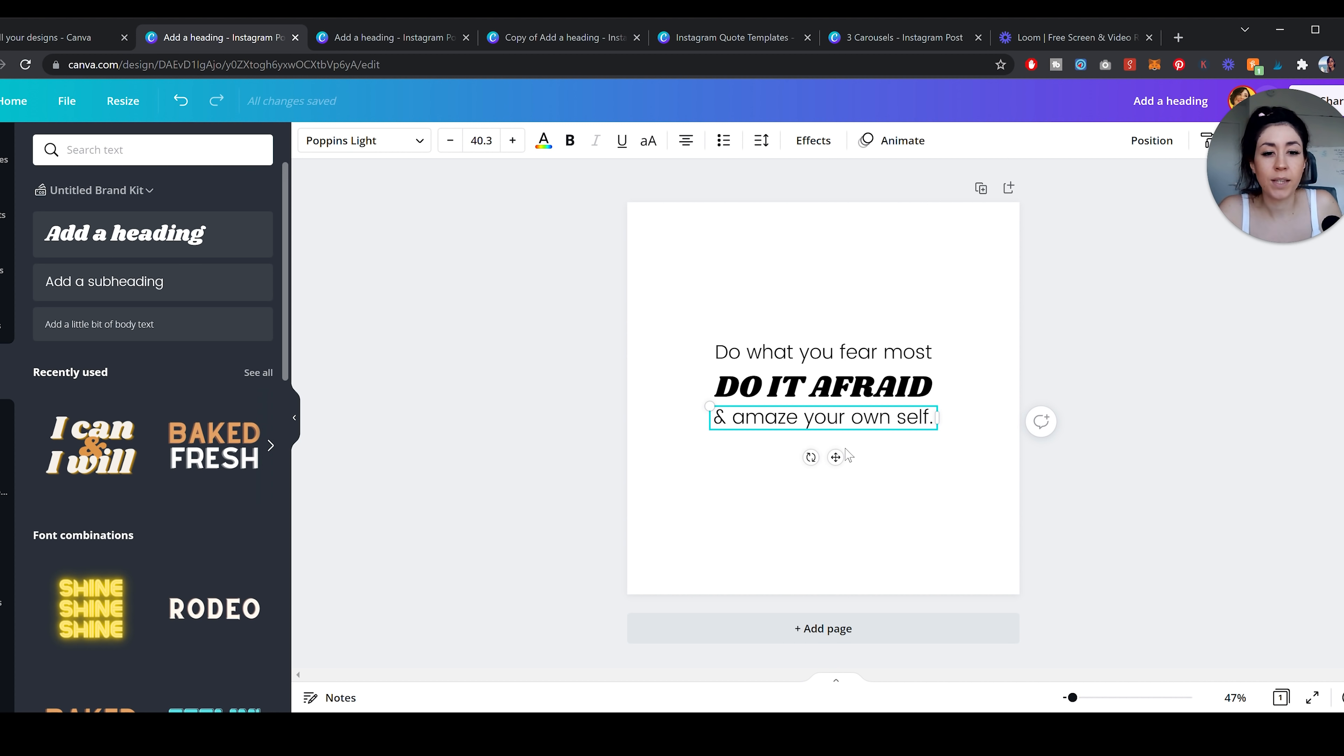
left_click_drag(852, 431, 852, 438)
left_click(877, 566)
left_click_drag(903, 512, 710, 297)
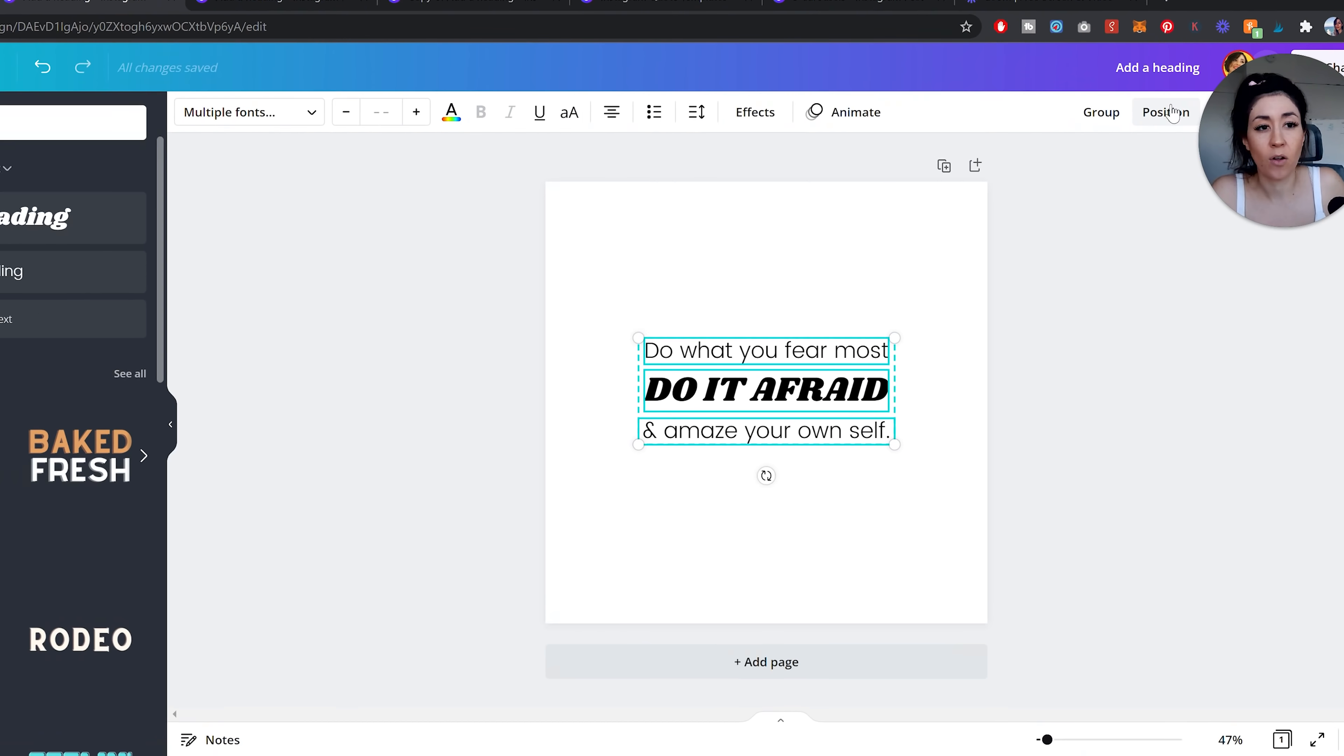
left_click(1172, 111)
left_click(952, 386)
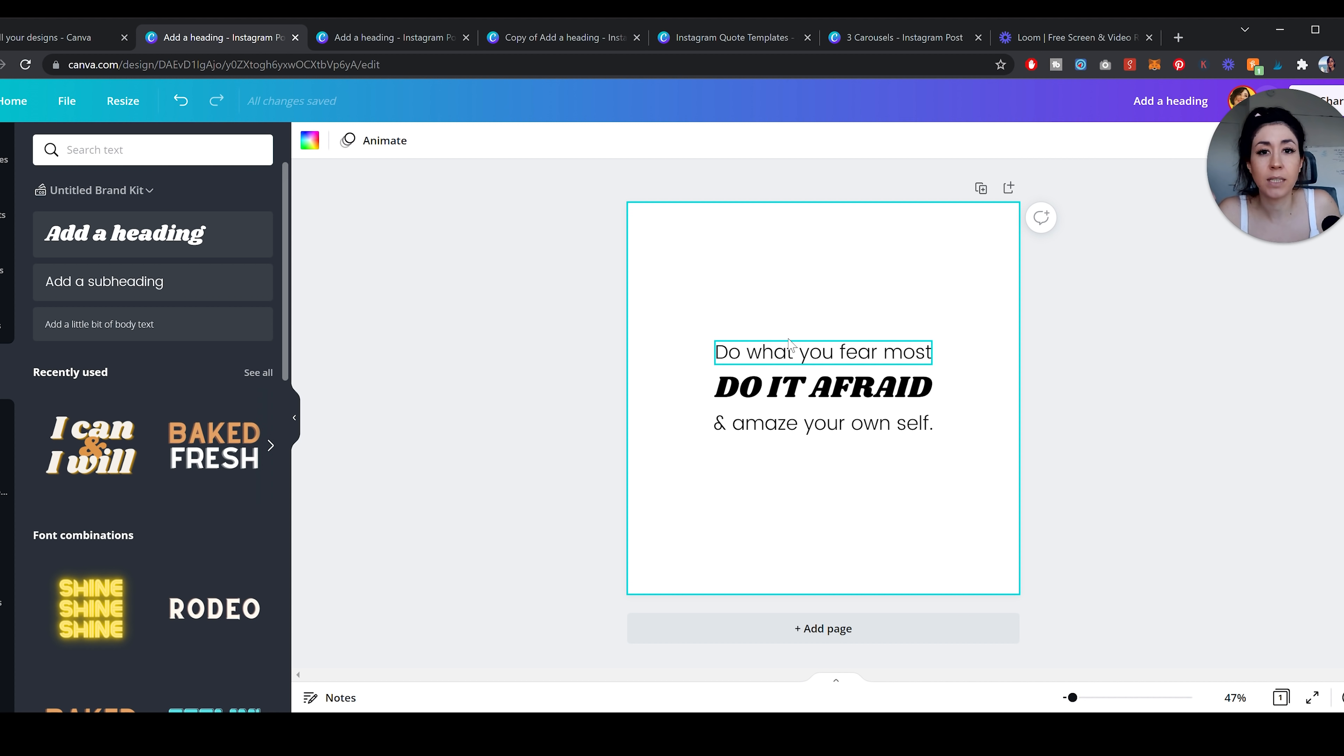
- Shrink the line "& amaze your own self." to a font size of 34.4
left_click_drag(796, 485, 791, 283)
left_click(879, 423)
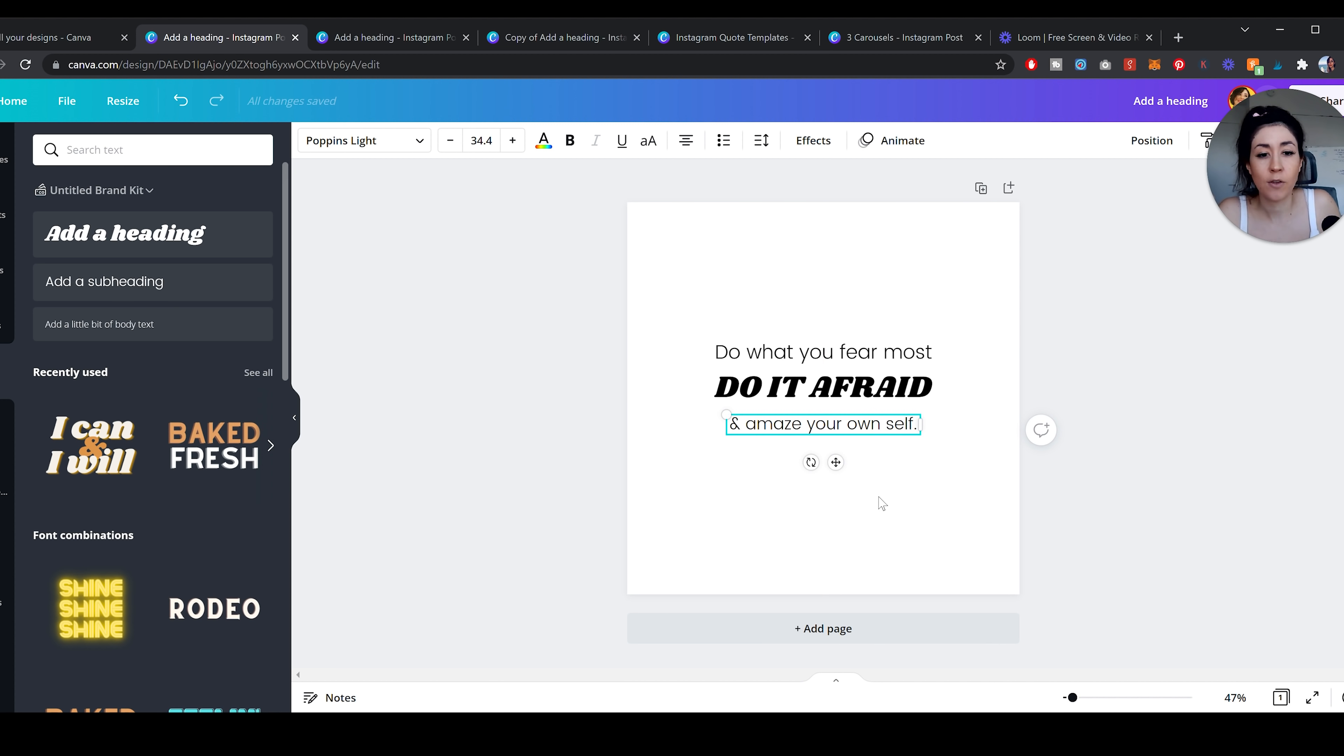
left_click(903, 578)
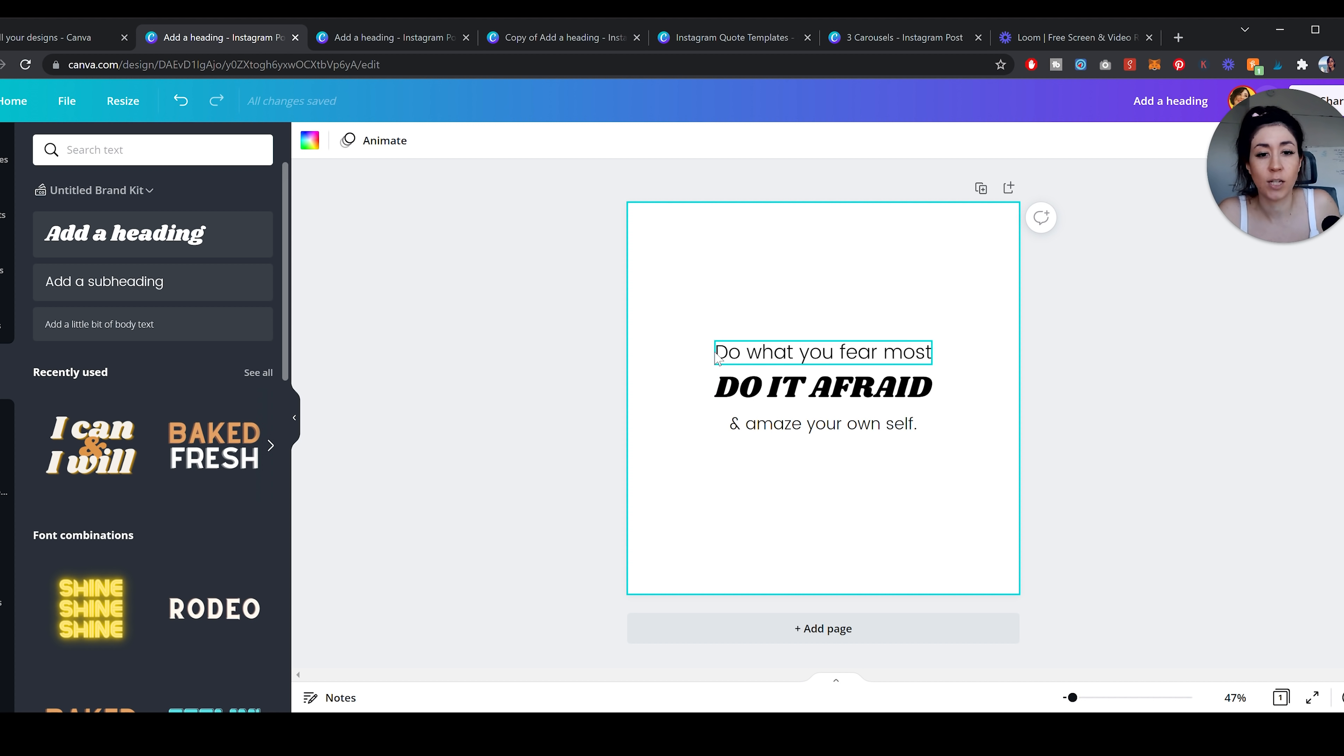
- Align the three quote lines to their left edges
left_click_drag(844, 491, 826, 249)
left_click(1178, 141)
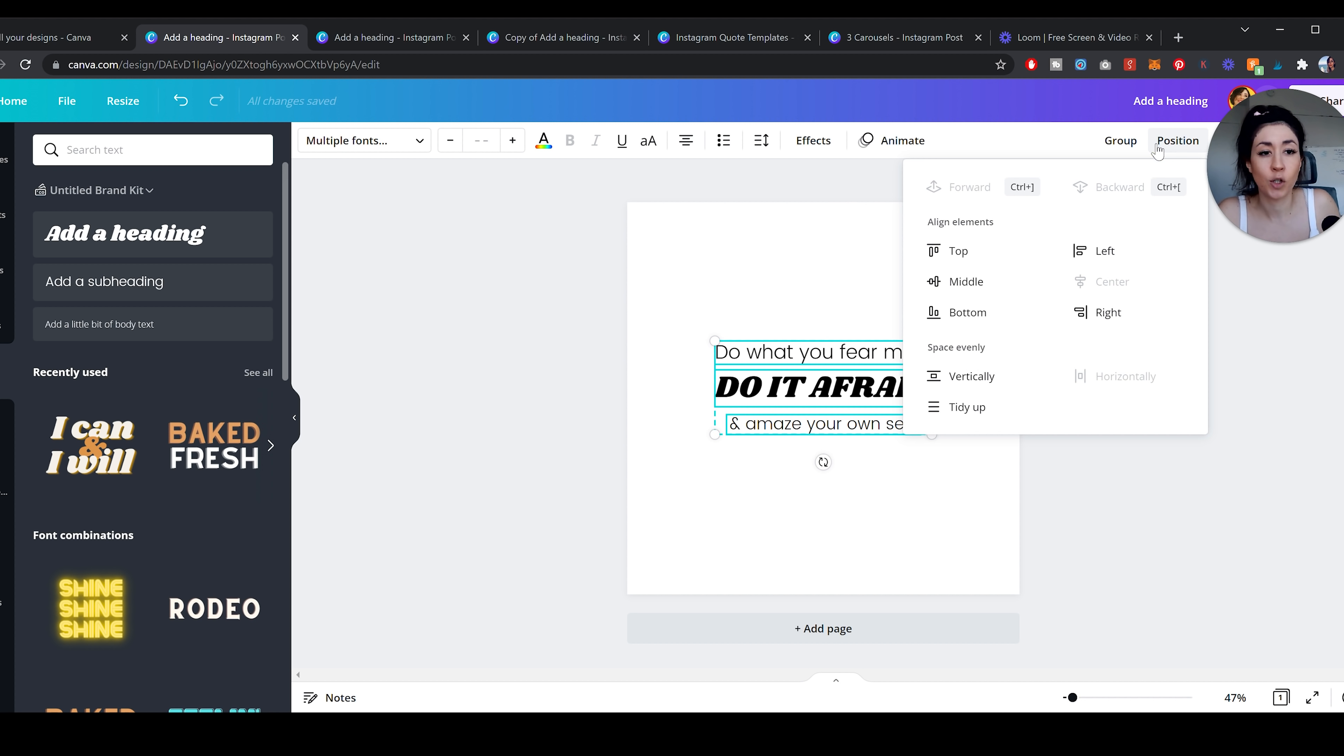
left_click(1109, 254)
left_click(871, 539)
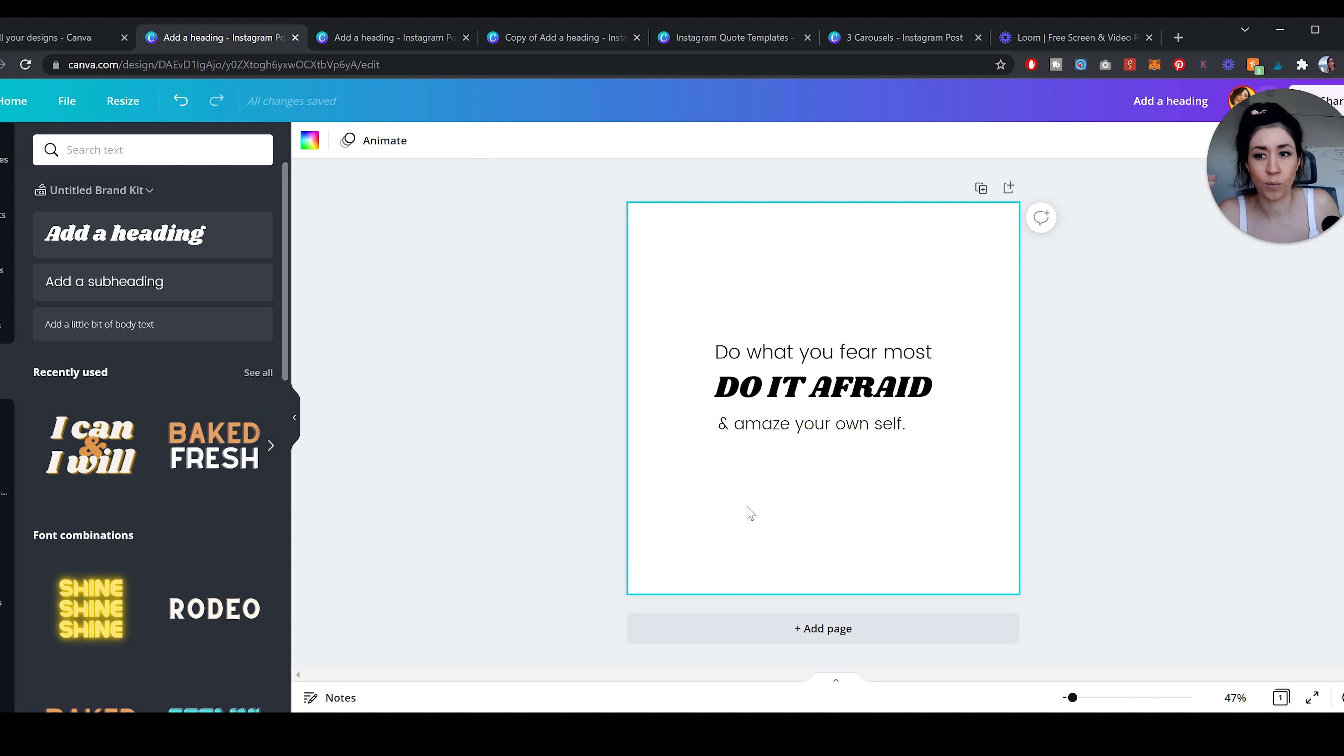
- Select the three quote lines and review the alignment and even-spacing options available for them
key("ctrl+a")
left_click(852, 498)
left_click_drag(864, 474, 884, 274)
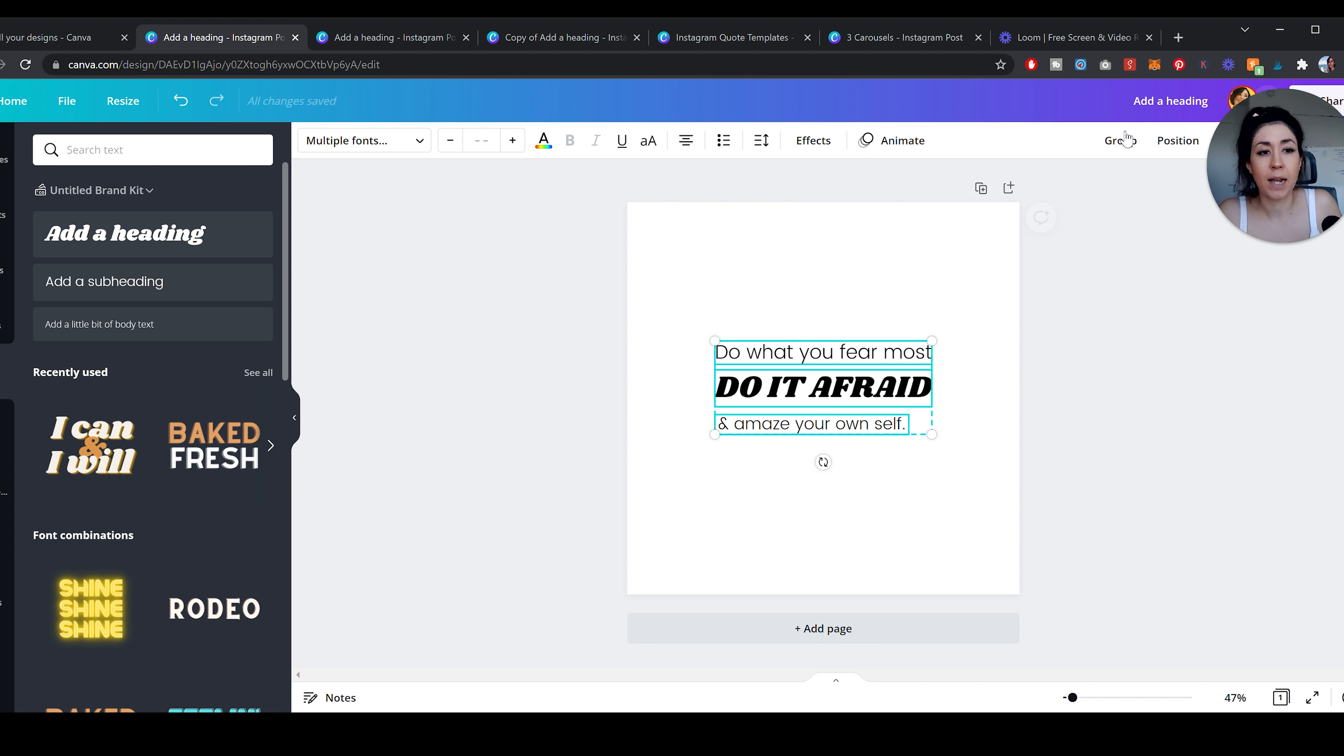
left_click(1174, 141)
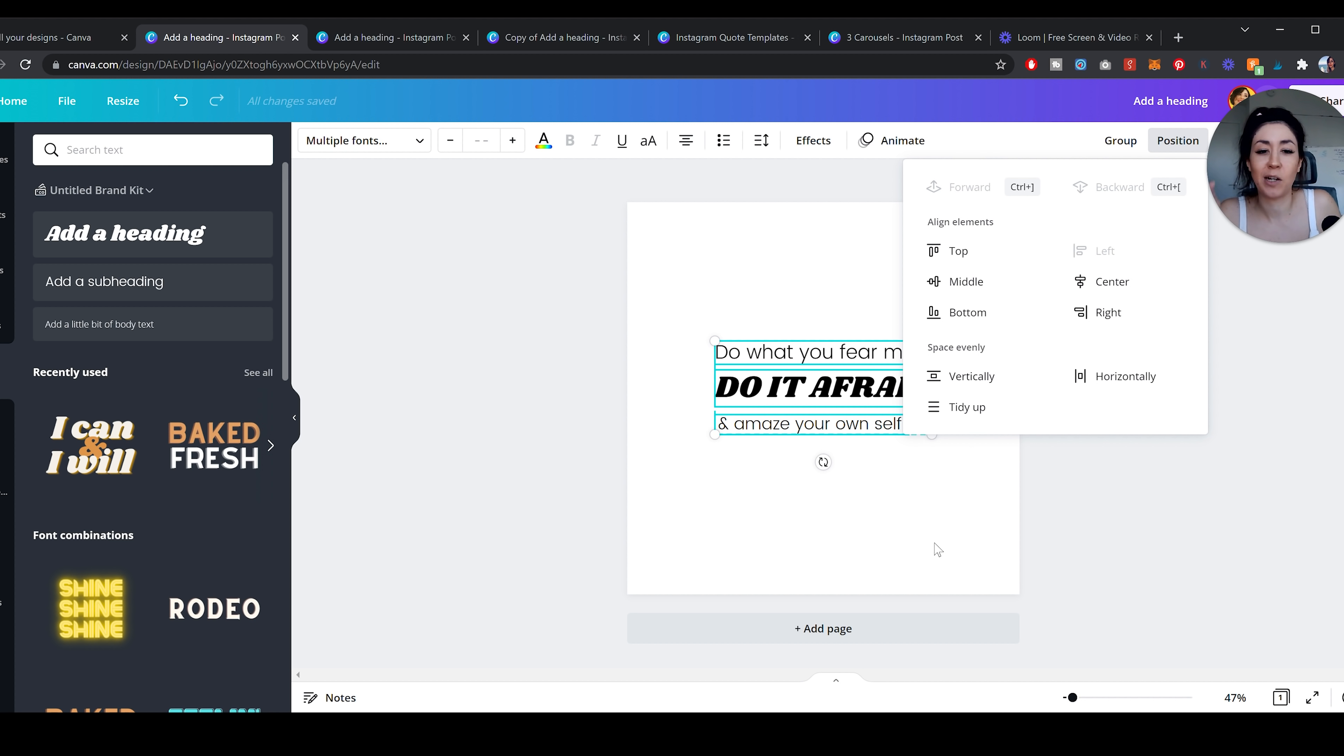
left_click(911, 535)
- Center the line "& amaze your own self." horizontally on the page and adjust its gap below "DO IT AFRAID"
left_click(873, 422)
left_click(1139, 147)
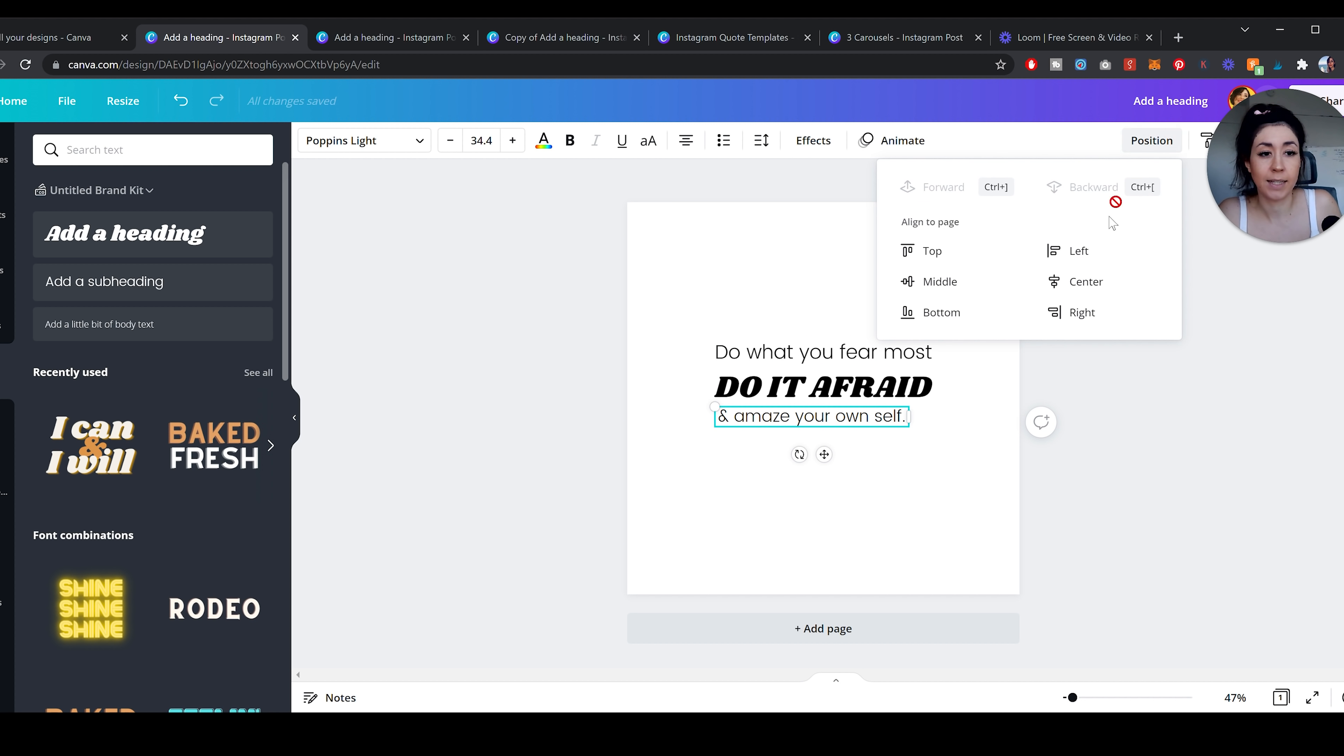
left_click(1058, 278)
left_click_drag(846, 402, 847, 412)
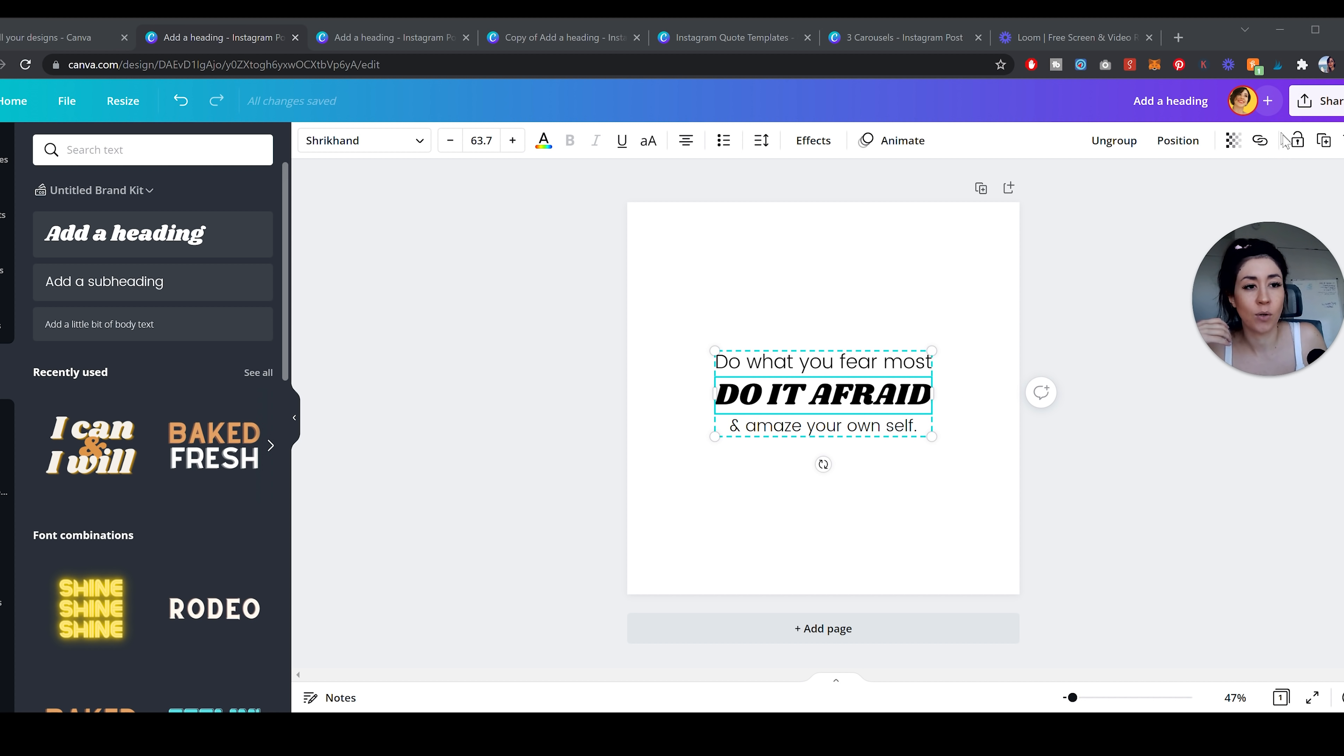
- Lock the grouped quote text in place and test whether it can still be moved or selected
left_click(885, 309)
left_click_drag(808, 272, 761, 257)
left_click_drag(725, 299, 850, 508)
left_click(851, 488)
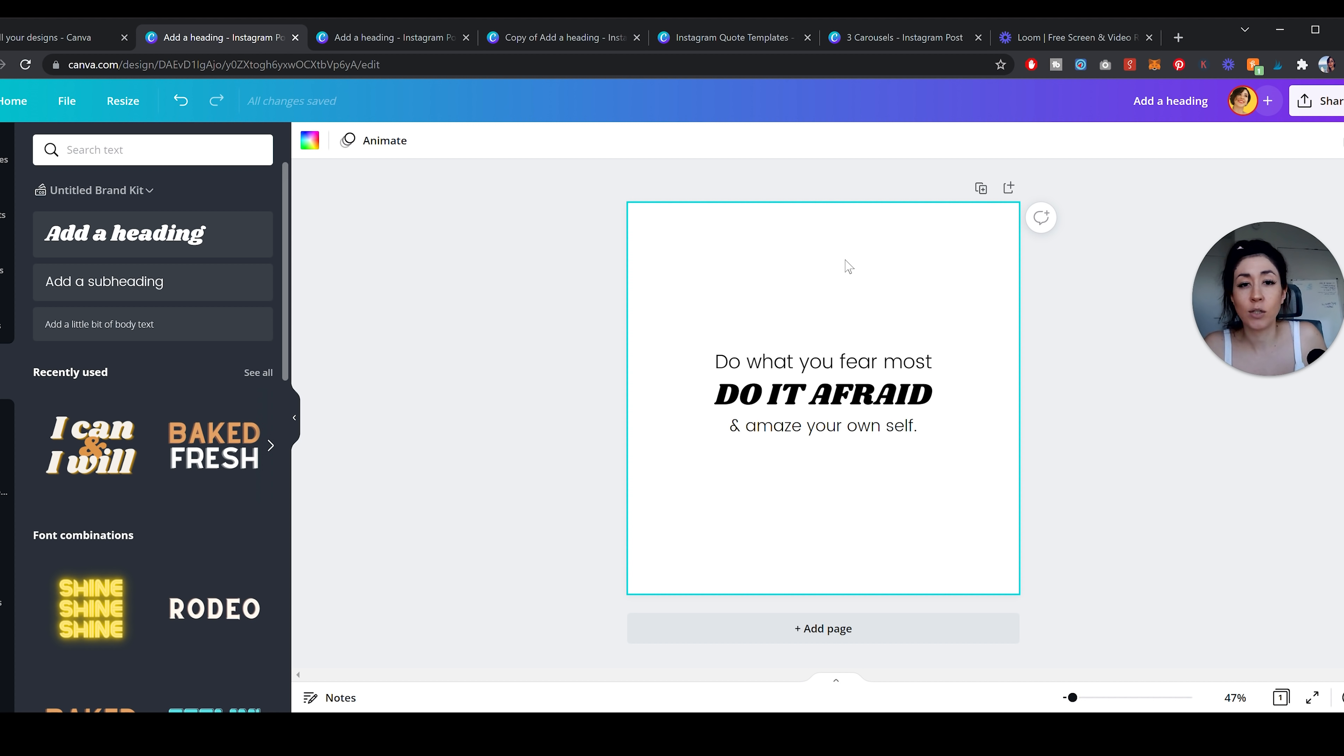
left_click(839, 402)
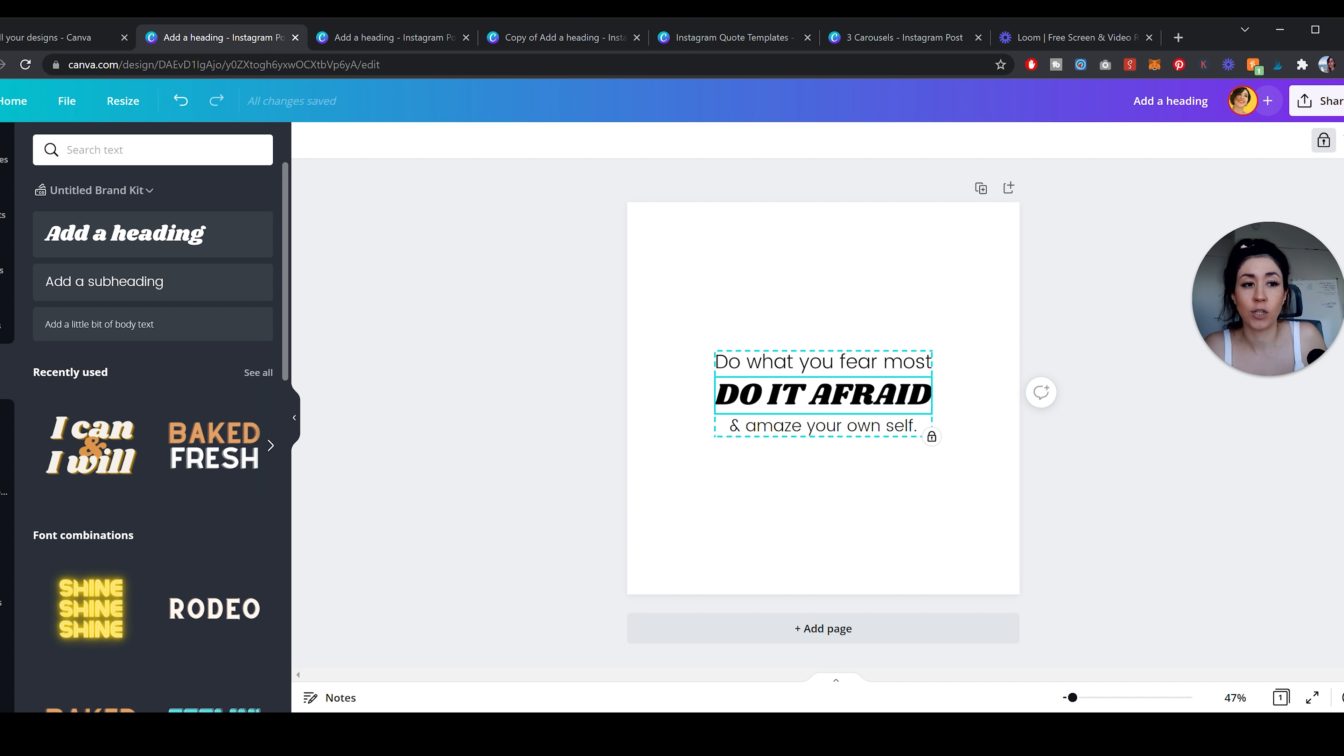
left_click(1324, 143)
left_click(1323, 142)
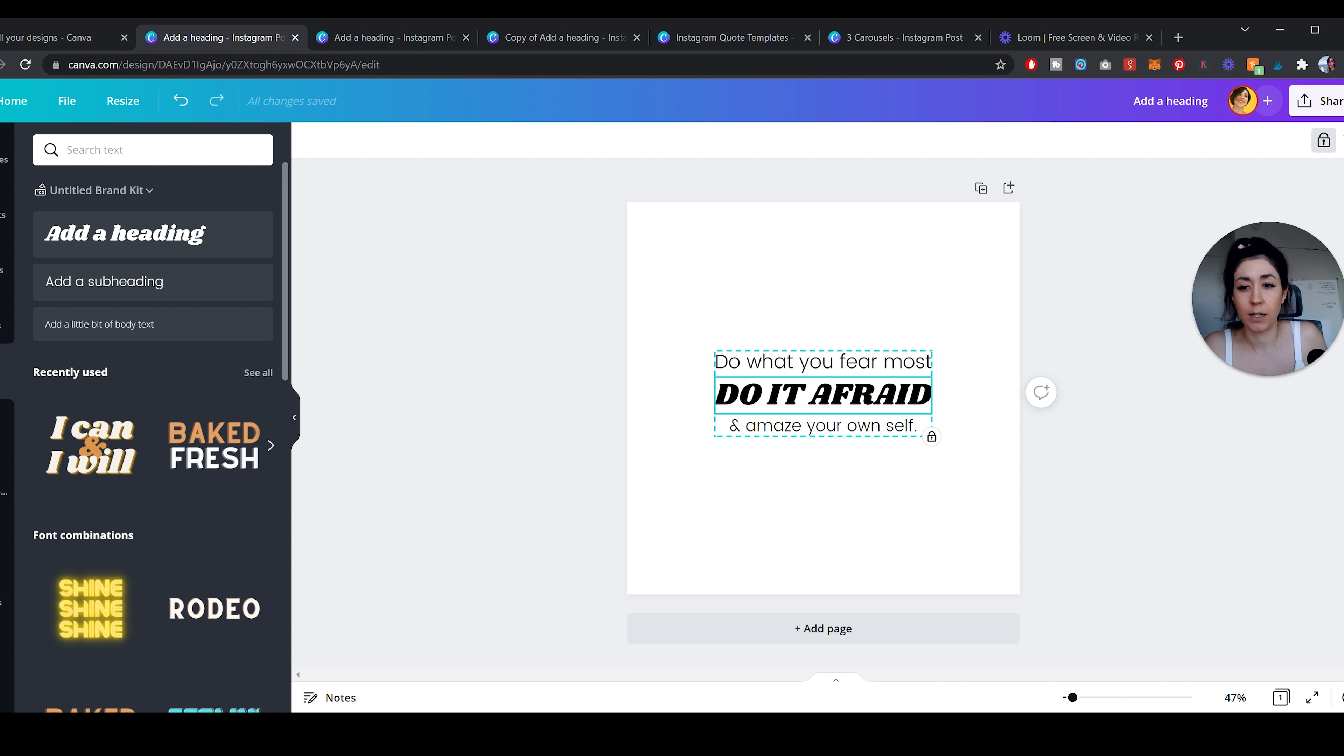
- Apply the Instagram Templates palette to the page, shuffle it to a teal background, and show the font styles
left_click(6, 425)
left_click(161, 326)
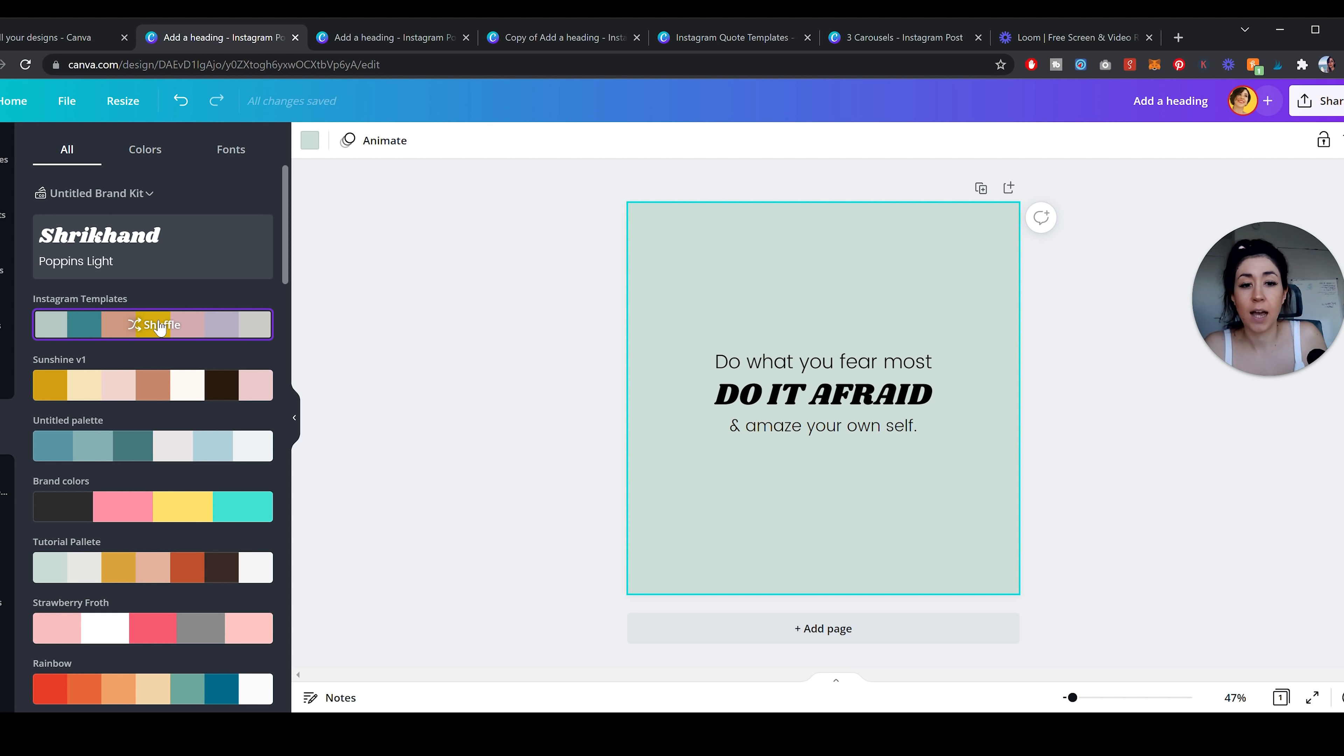
left_click(161, 325)
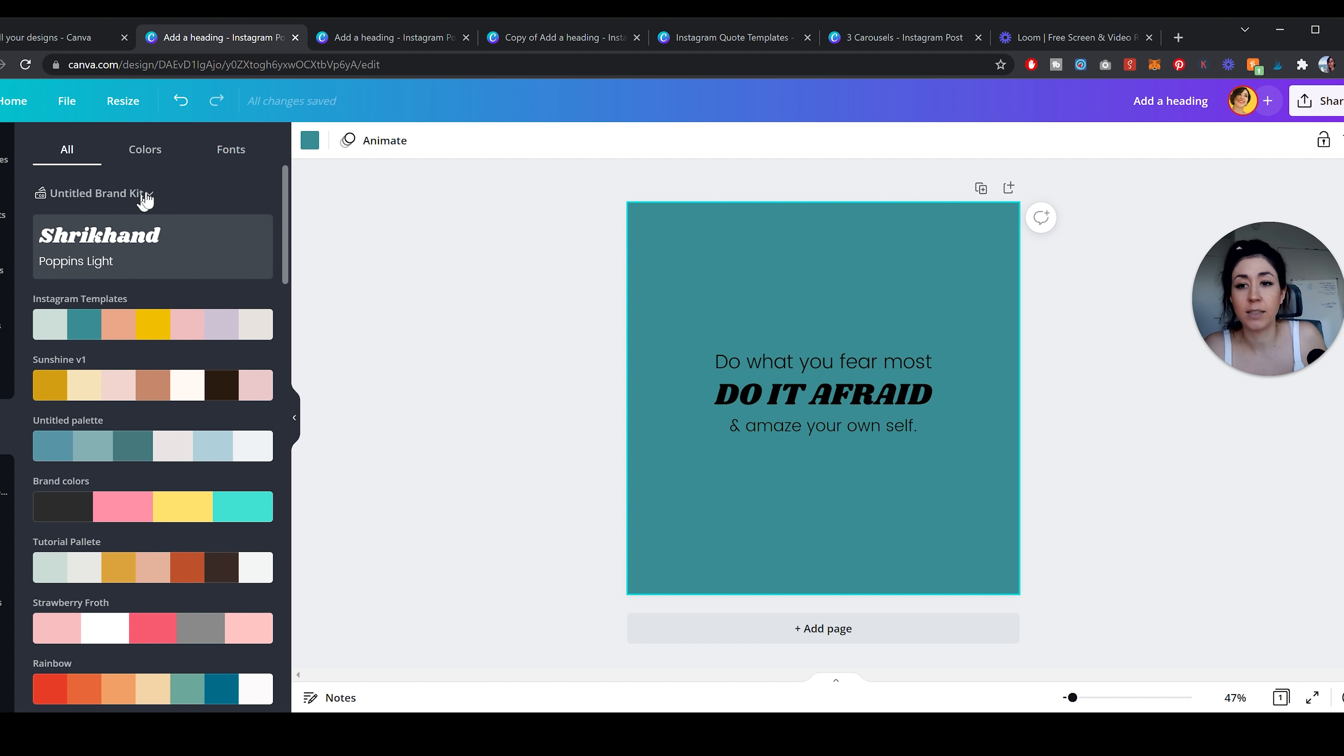
left_click(231, 149)
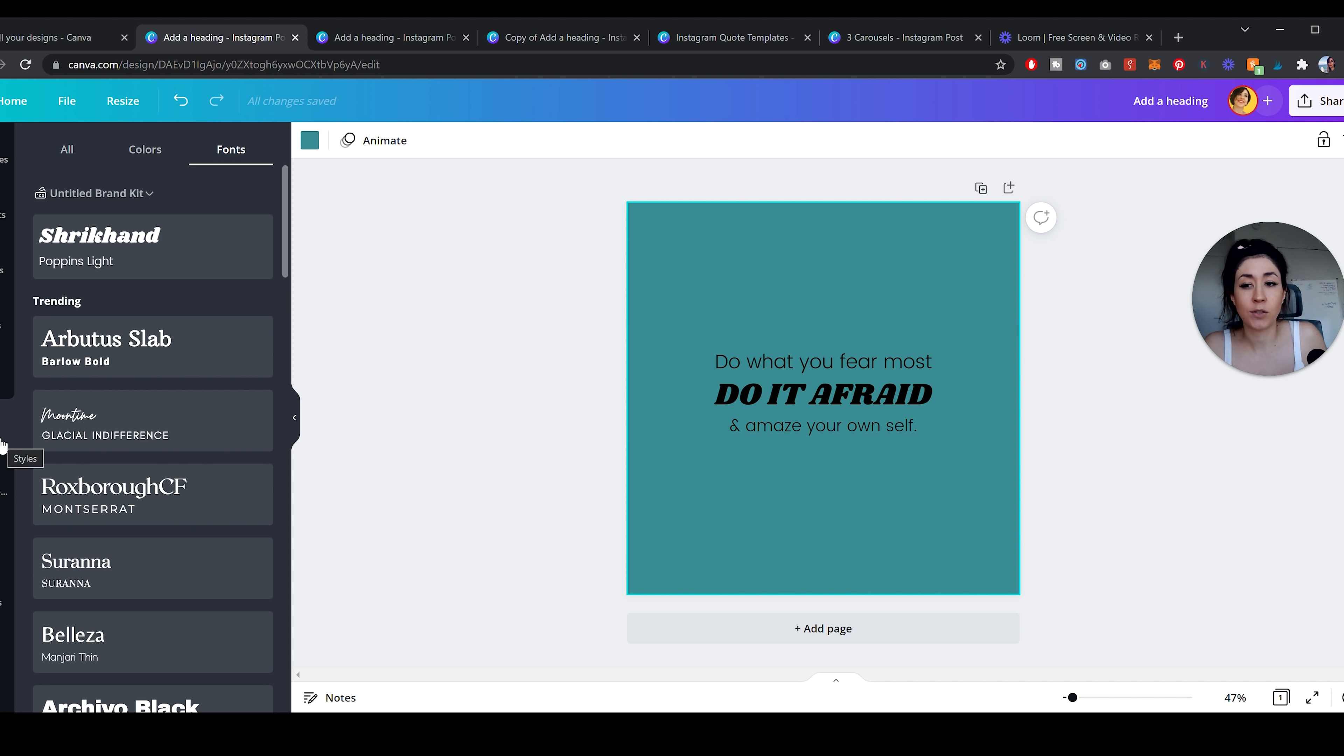
- Unlock the grouped quote text
left_click(807, 430)
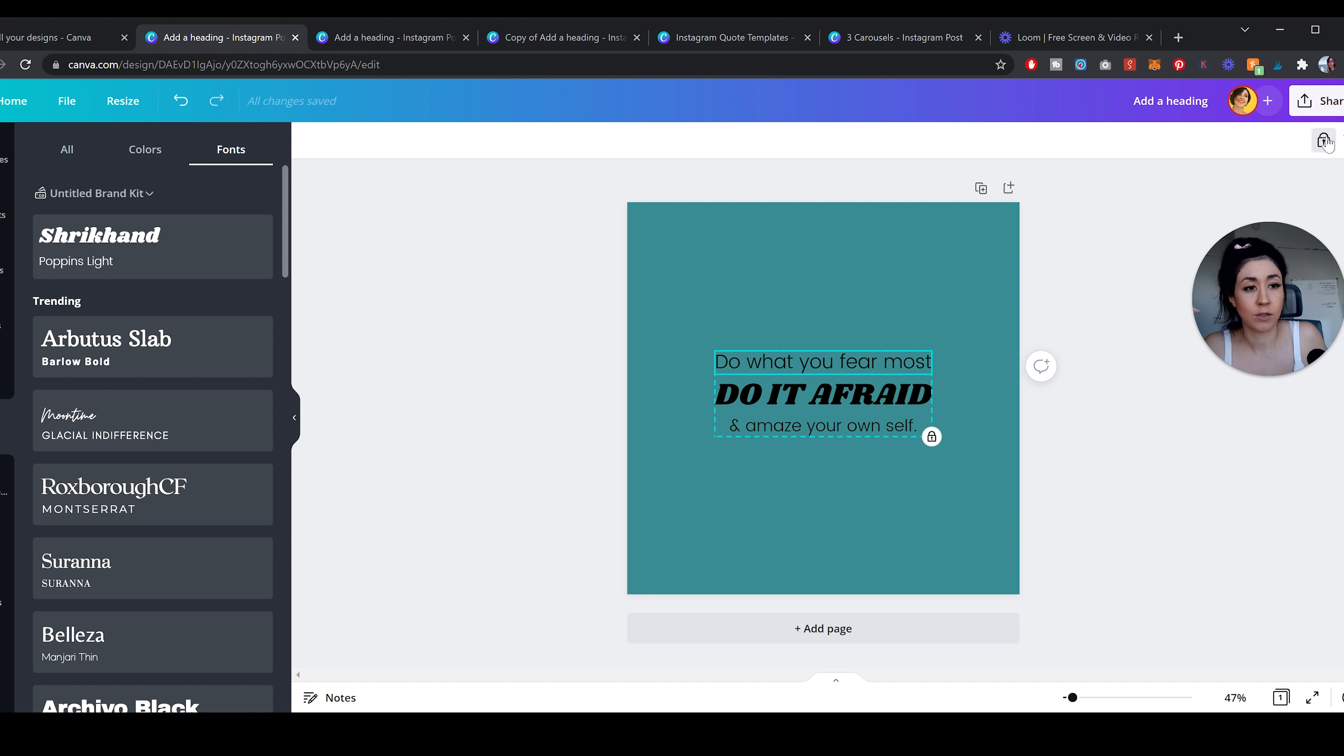
left_click(1324, 141)
left_click(860, 314)
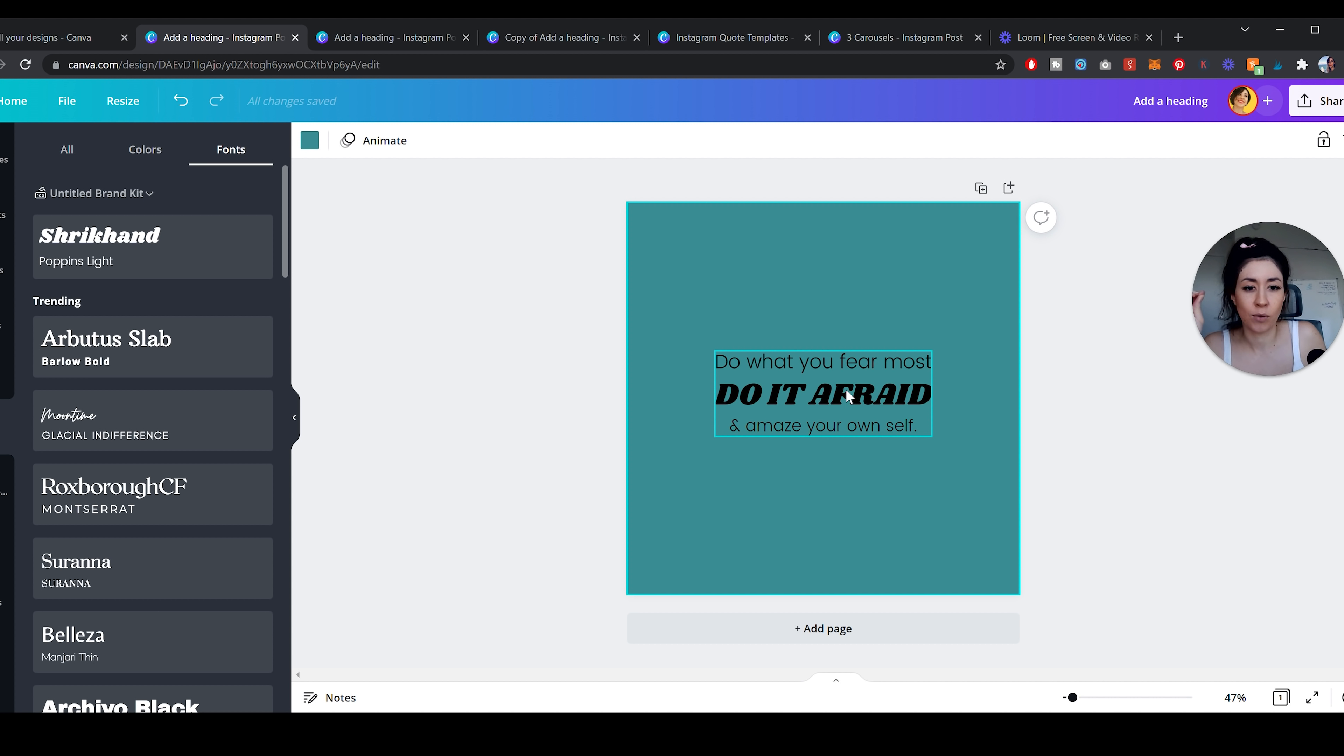
left_click(850, 474)
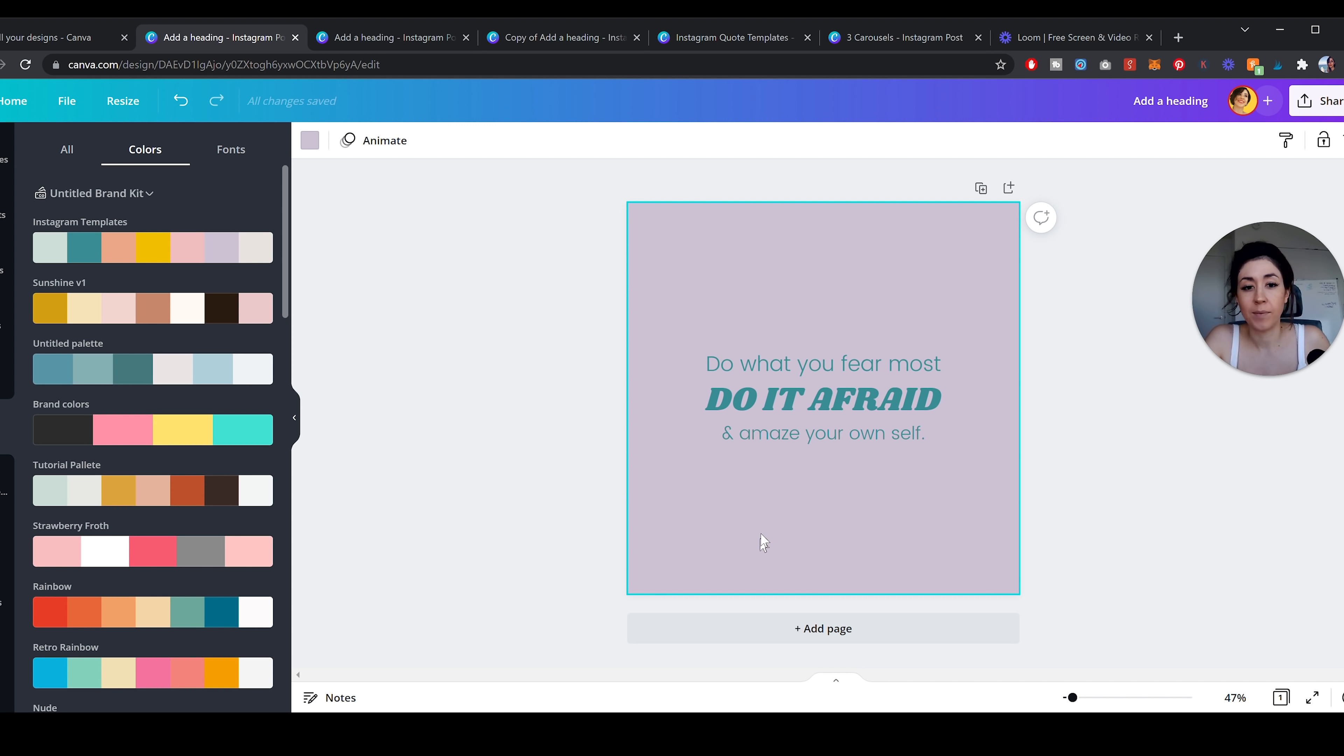
- Apply the Splice effect to "DO IT AFRAID" and set the effect color to the palette's teal
left_click(790, 398)
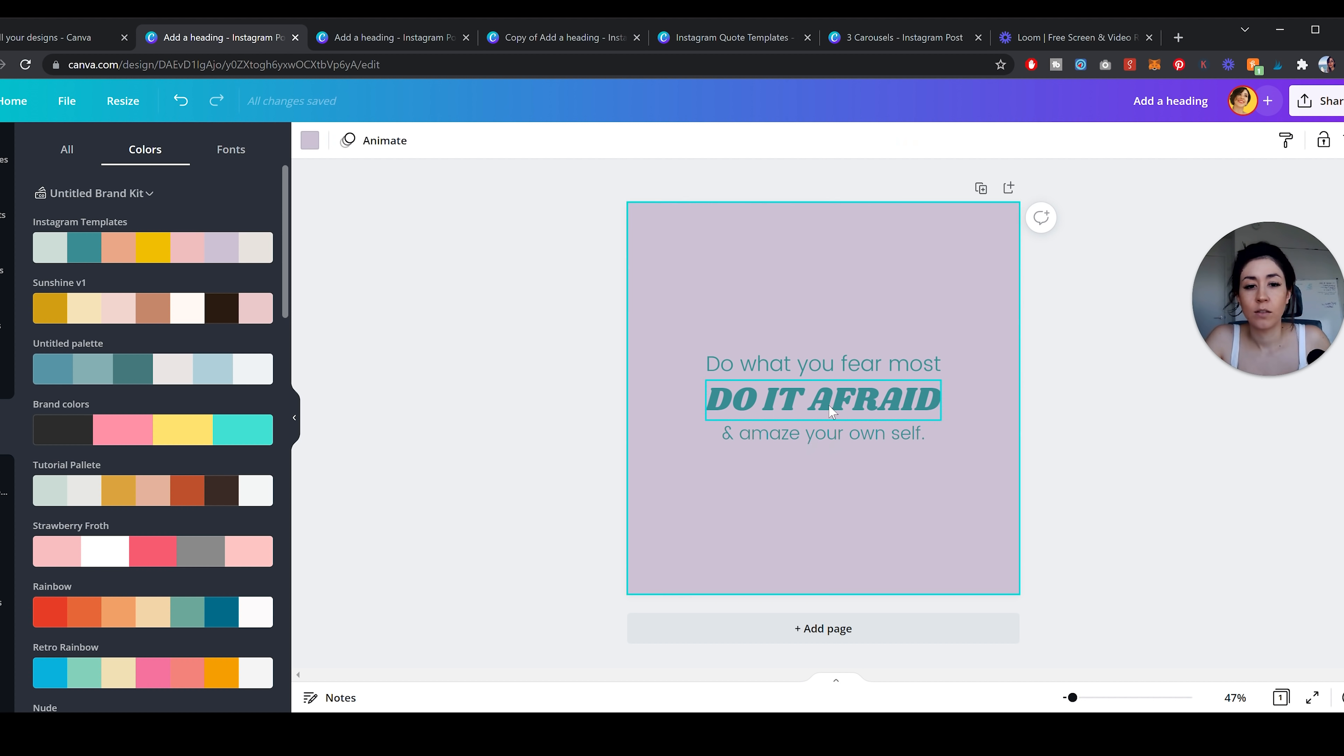
left_click(814, 141)
left_click(152, 326)
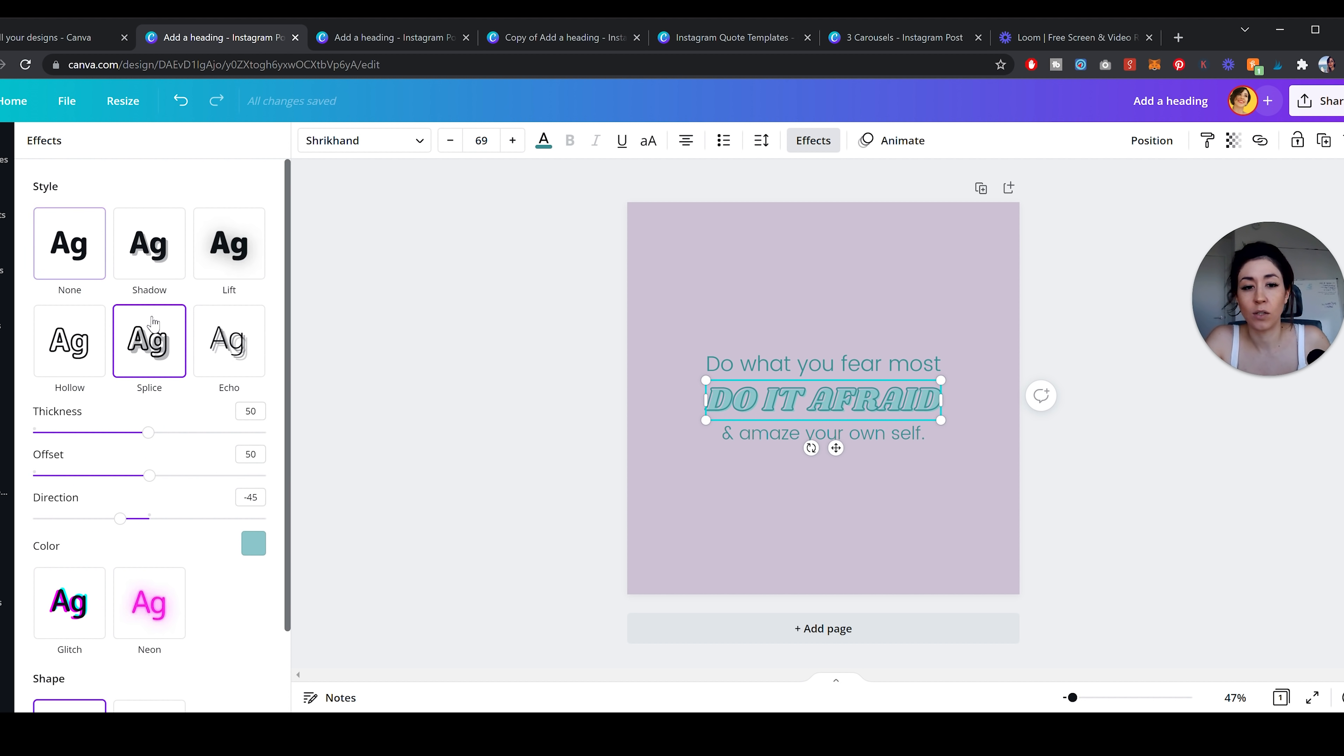
left_click(251, 551)
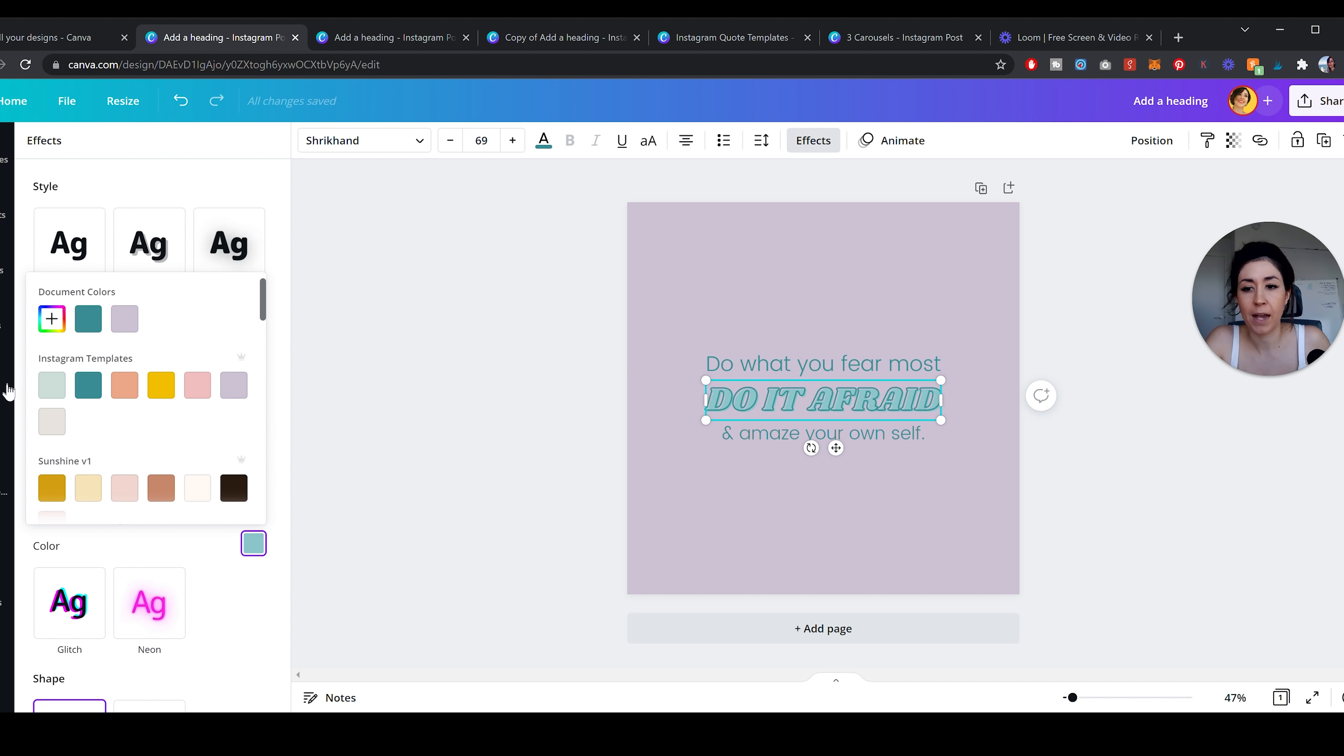
left_click(89, 384)
left_click(254, 544)
left_click(254, 544)
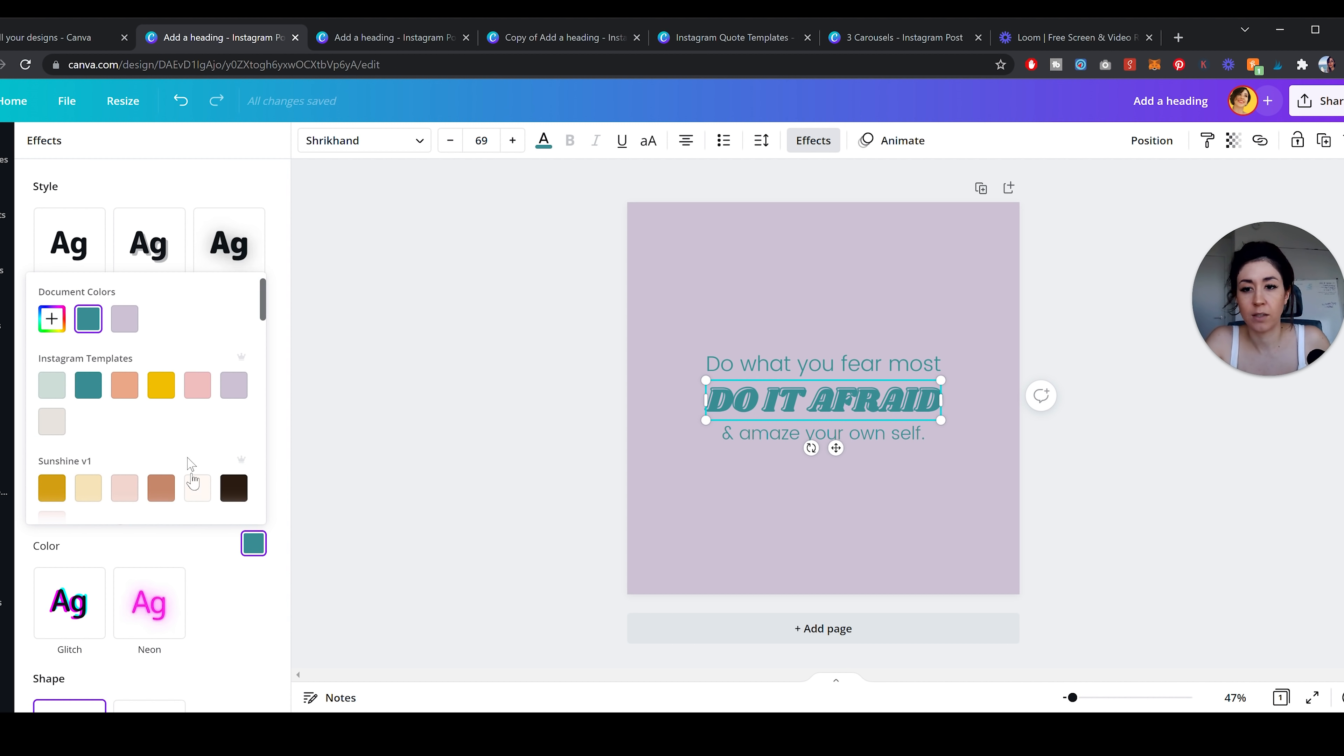
left_click(249, 585)
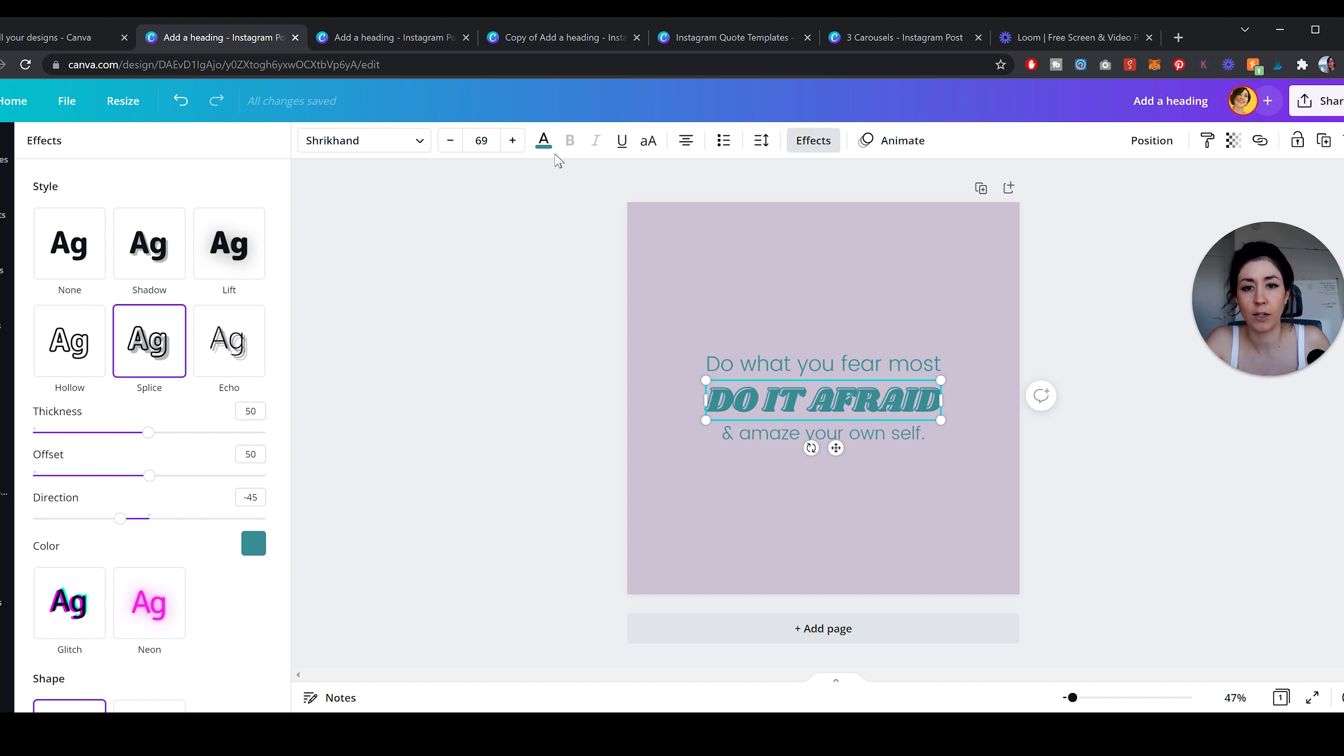
- Set the text color of "DO IT AFRAID" to the pale green from the Instagram Templates palette
left_click(544, 140)
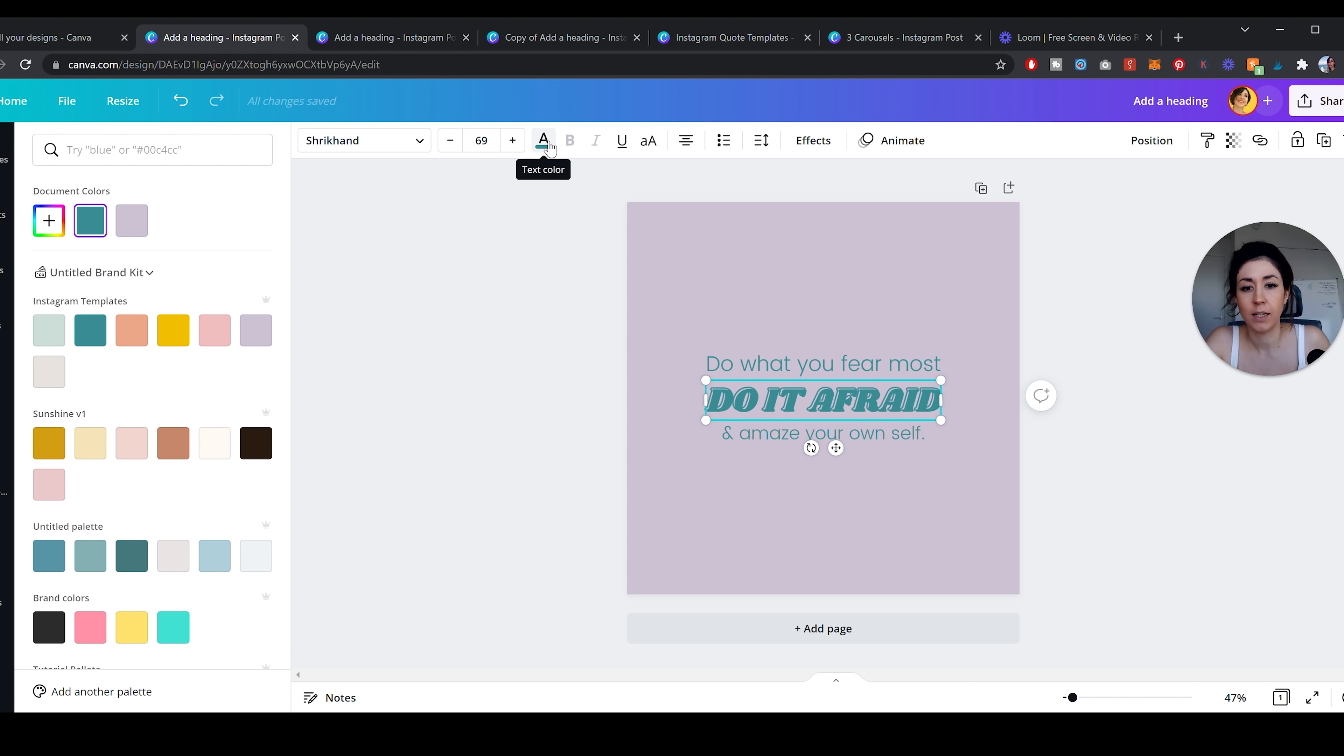
left_click(52, 331)
left_click(173, 330)
left_click(131, 330)
left_click(52, 342)
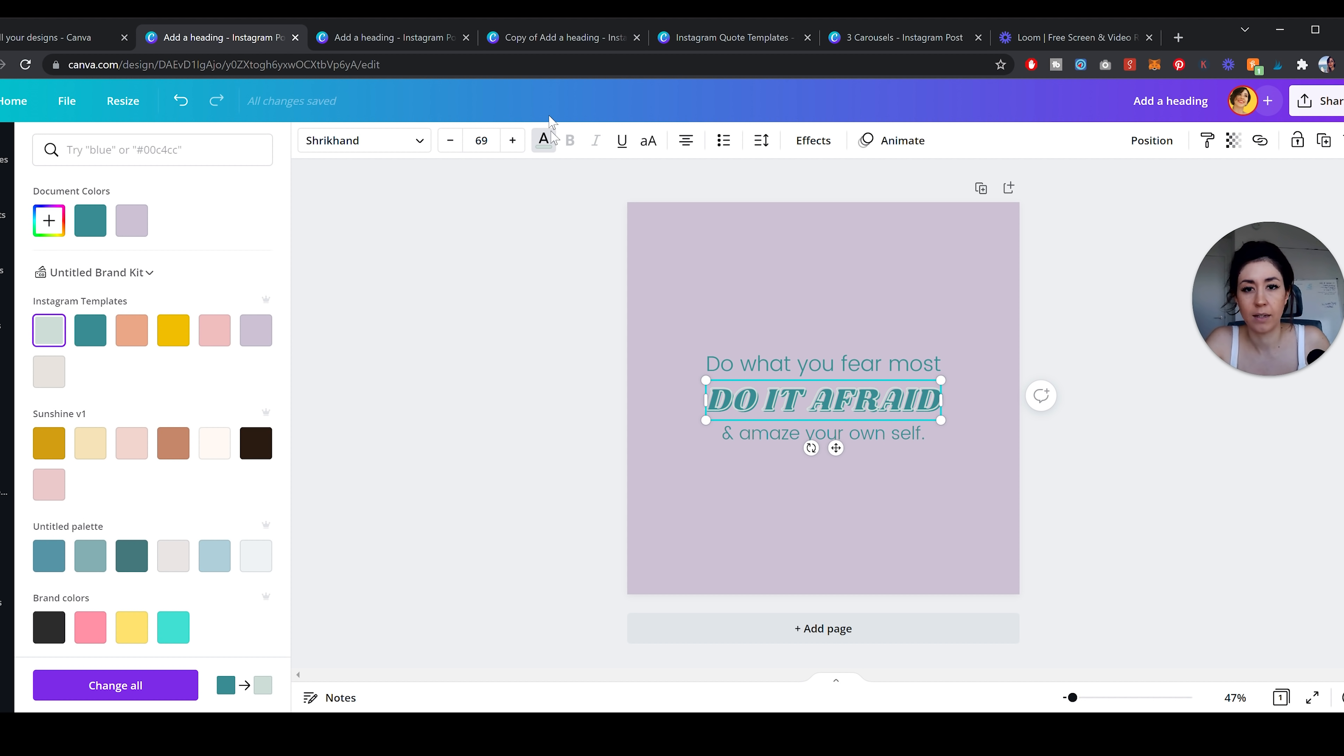
left_click(568, 372)
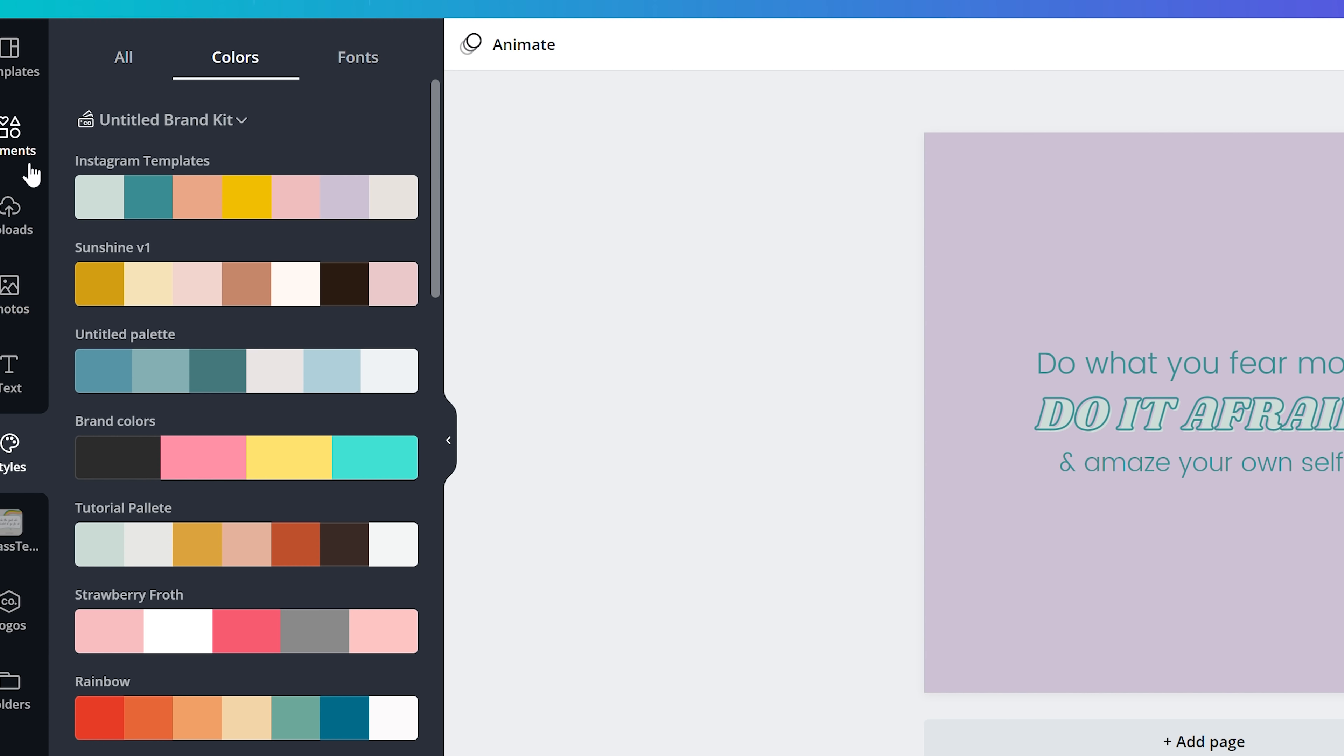
- Search the elements library for "texture"
left_click(5, 204)
left_click(243, 57)
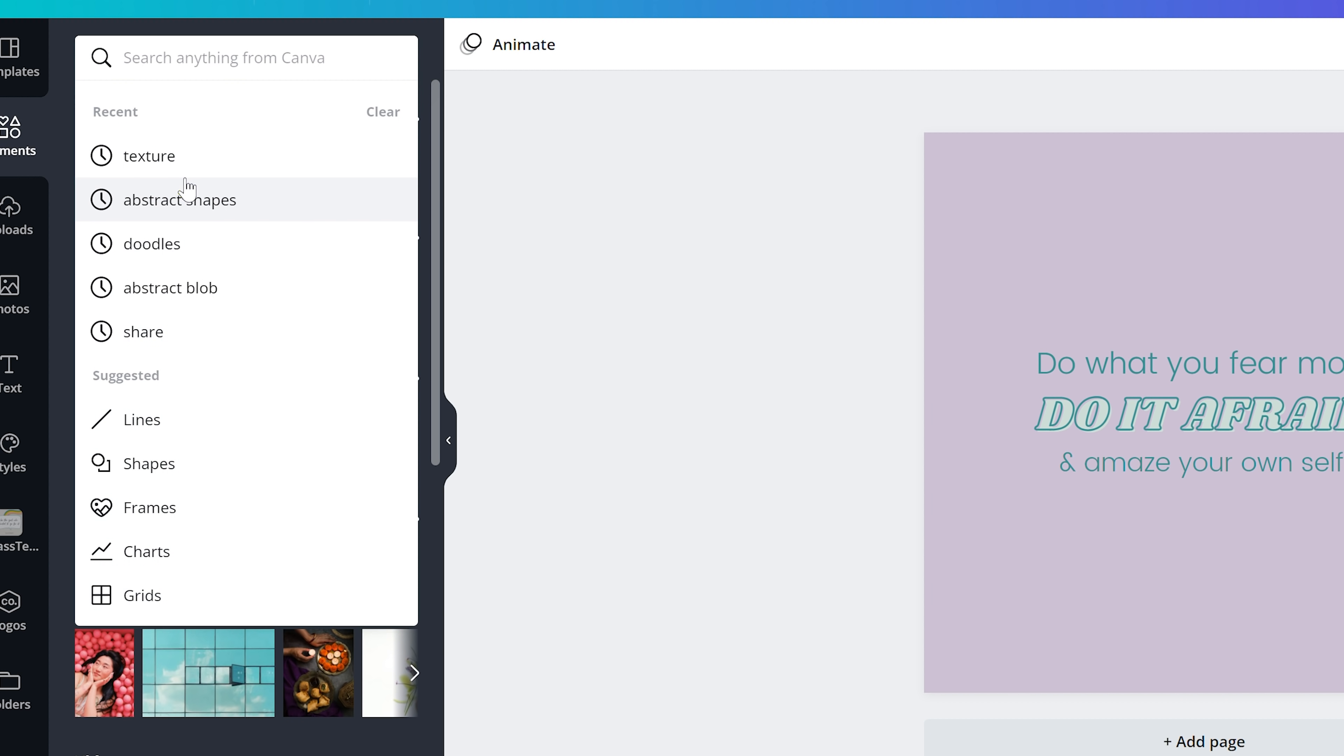
type("texture")
key("Return")
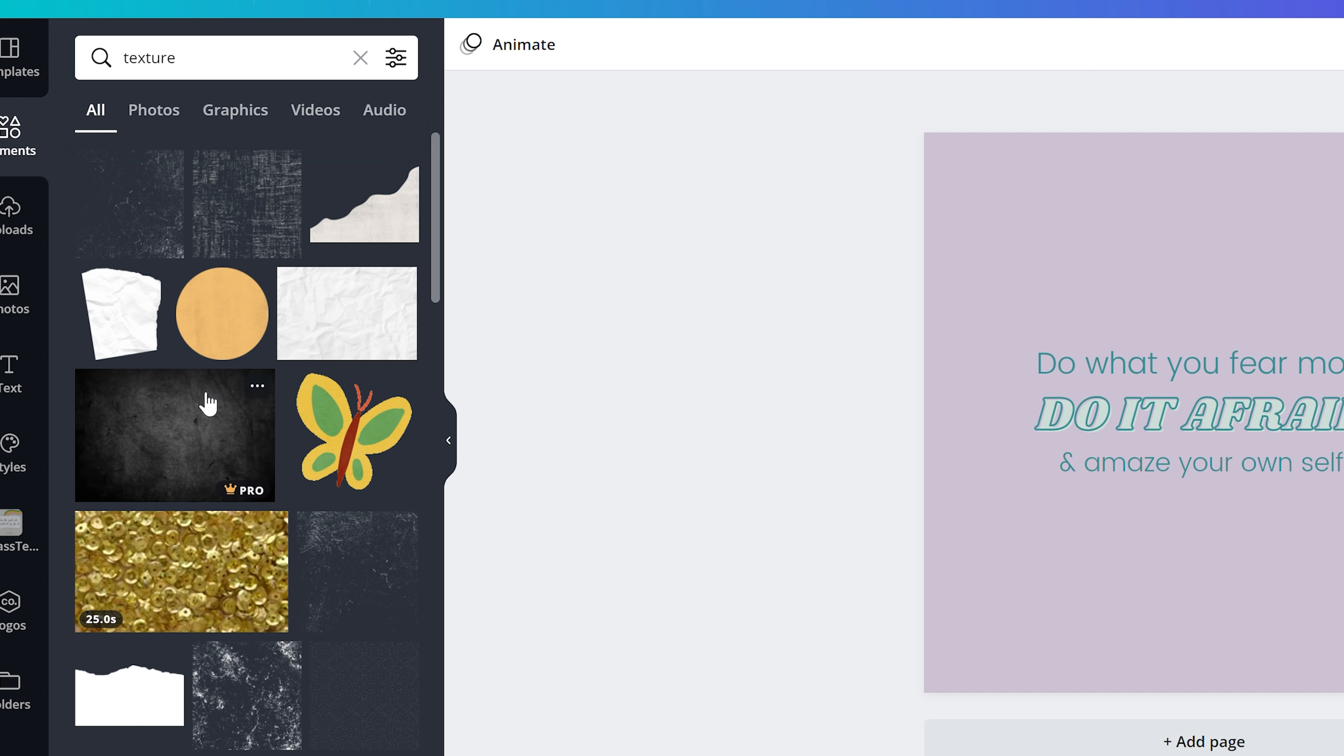
- Filter the texture results to free, static elements
left_click(389, 74)
left_click(161, 536)
left_click(159, 449)
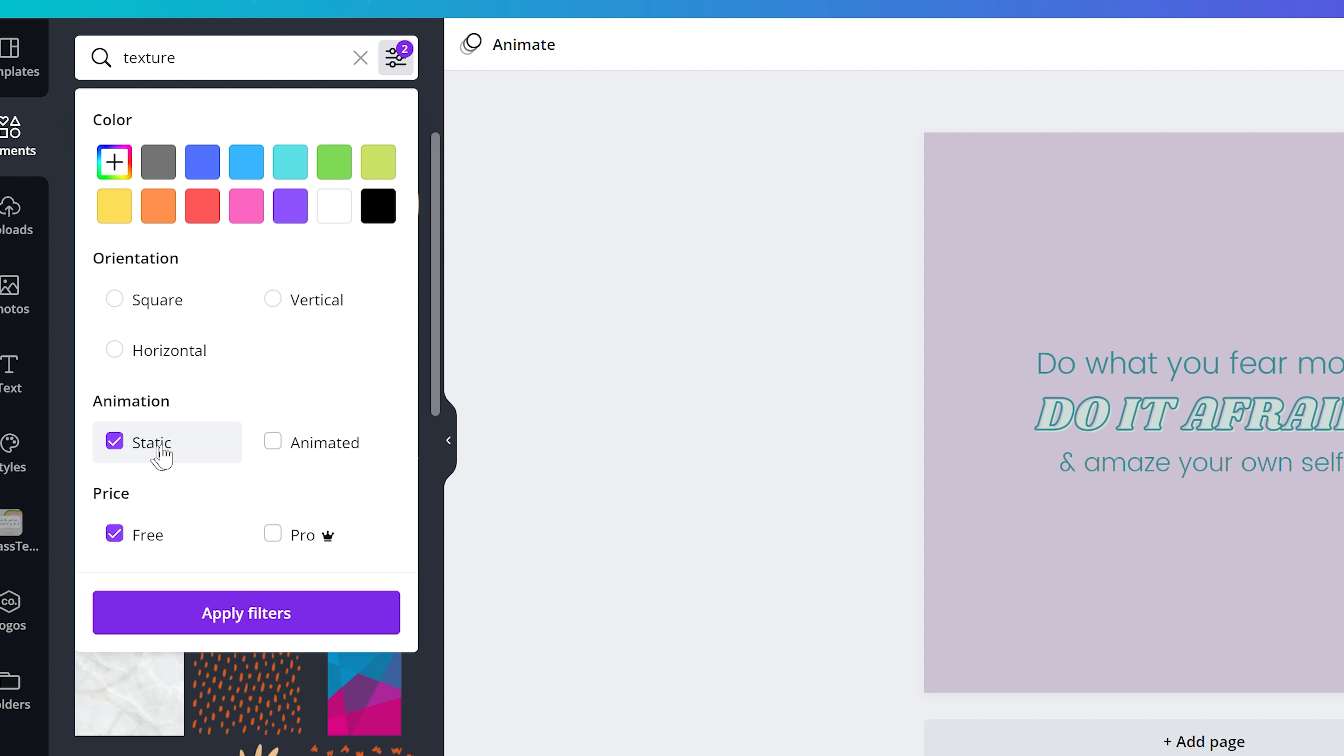
left_click(290, 617)
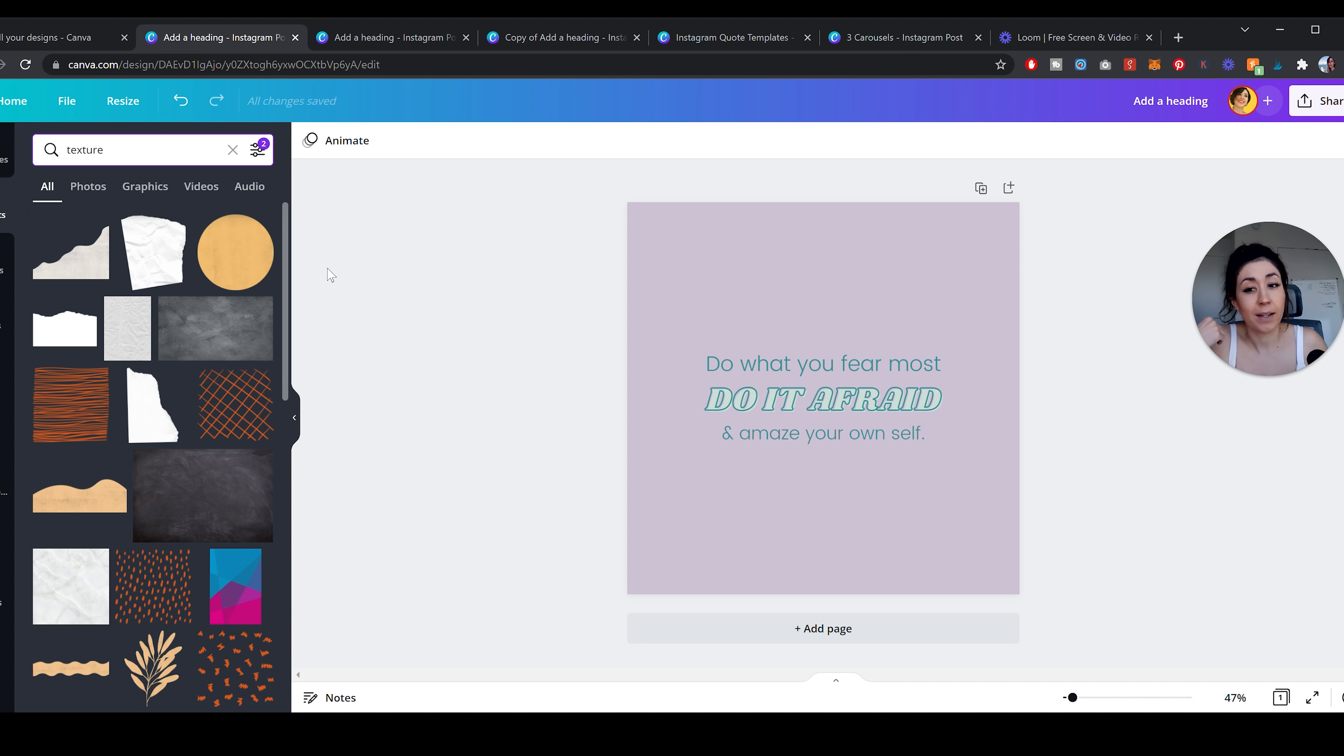
- Add the gray concrete texture photo to the quote design and enlarge it to cover the whole page
left_click(230, 328)
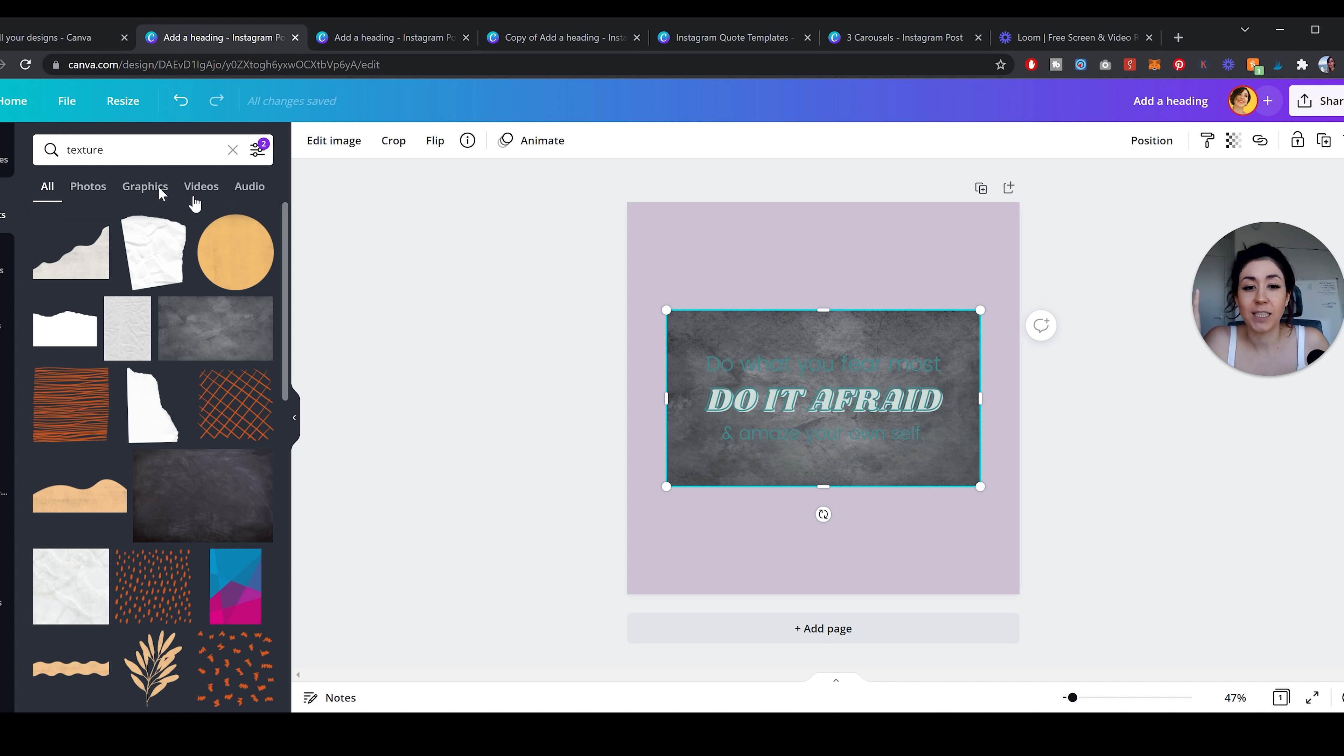
left_click_drag(812, 306, 760, 185)
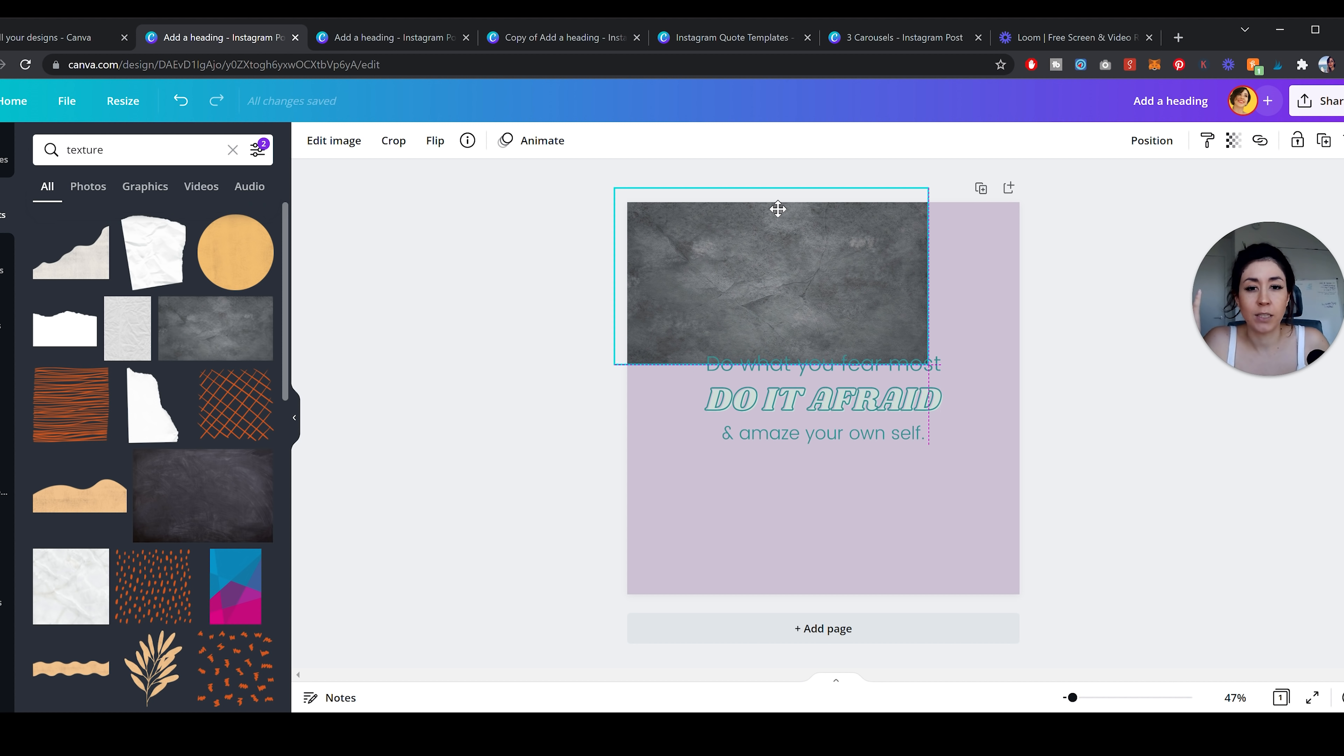
left_click_drag(928, 364, 1307, 627)
left_click_drag(1258, 496, 1093, 487)
- Set the gray texture's transparency to 23
left_click(1230, 140)
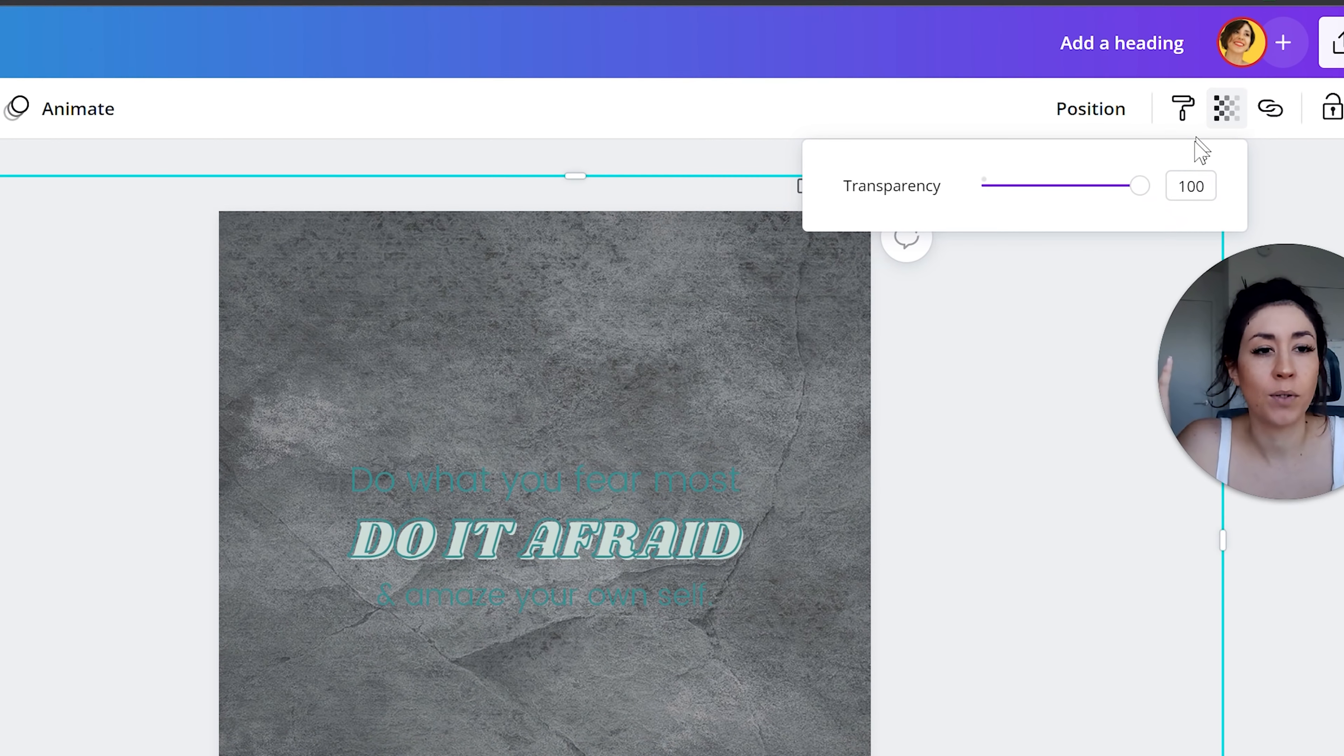
left_click_drag(1186, 194, 1110, 212)
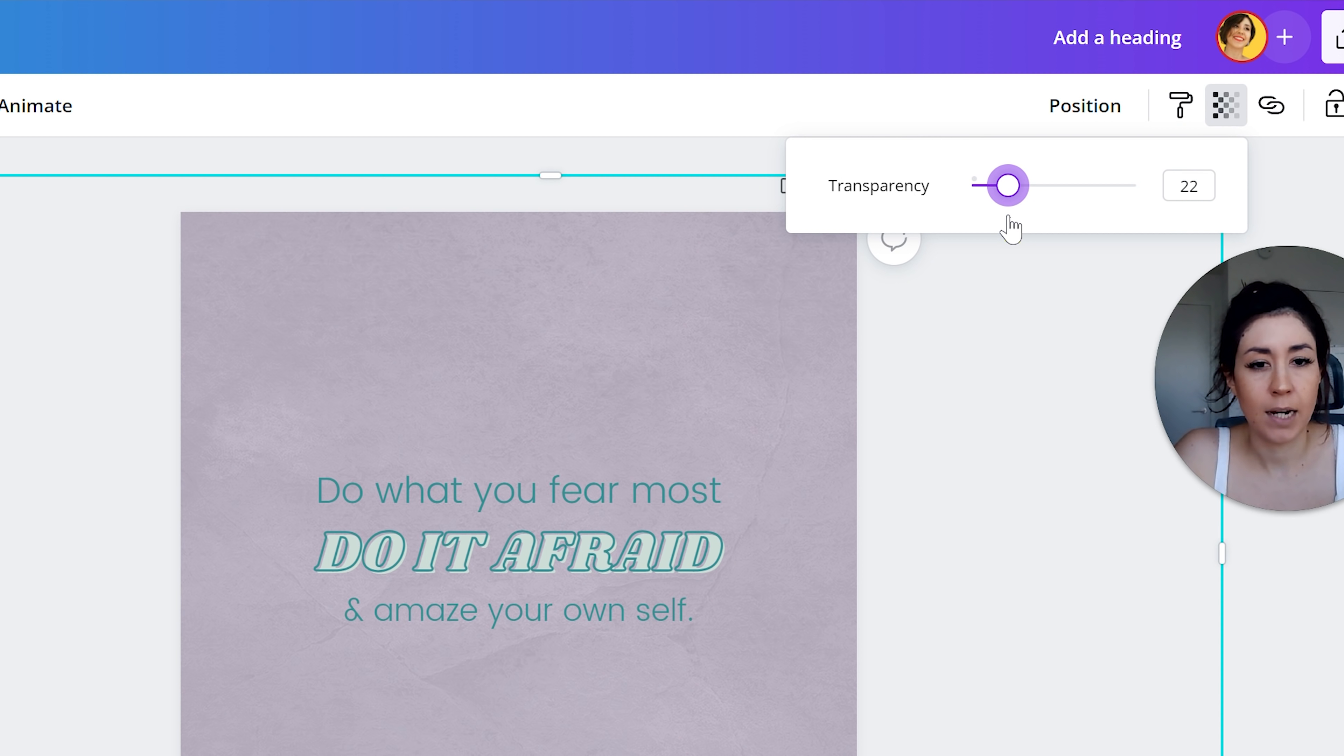
mouse_move(1012, 228)
left_mouse_down()
mouse_move(987, 219)
mouse_move(1012, 222)
left_mouse_up()
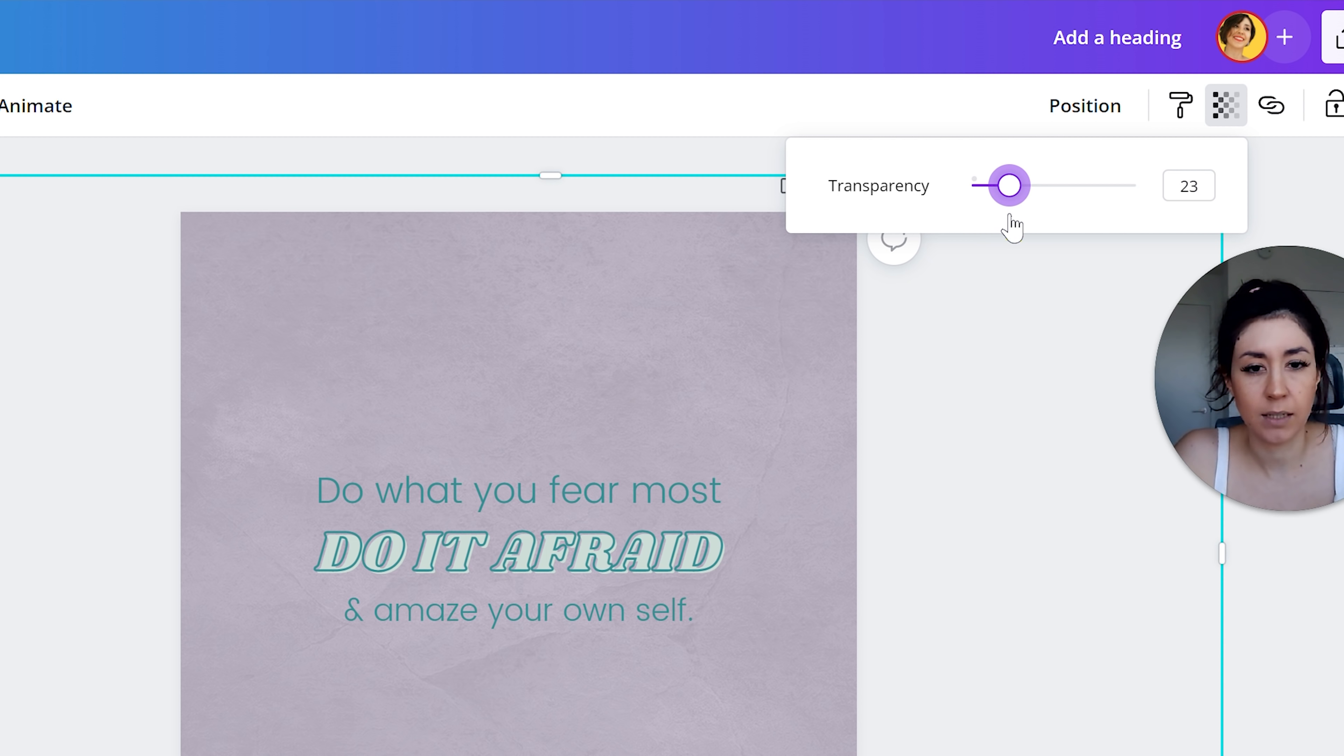
left_click(756, 329)
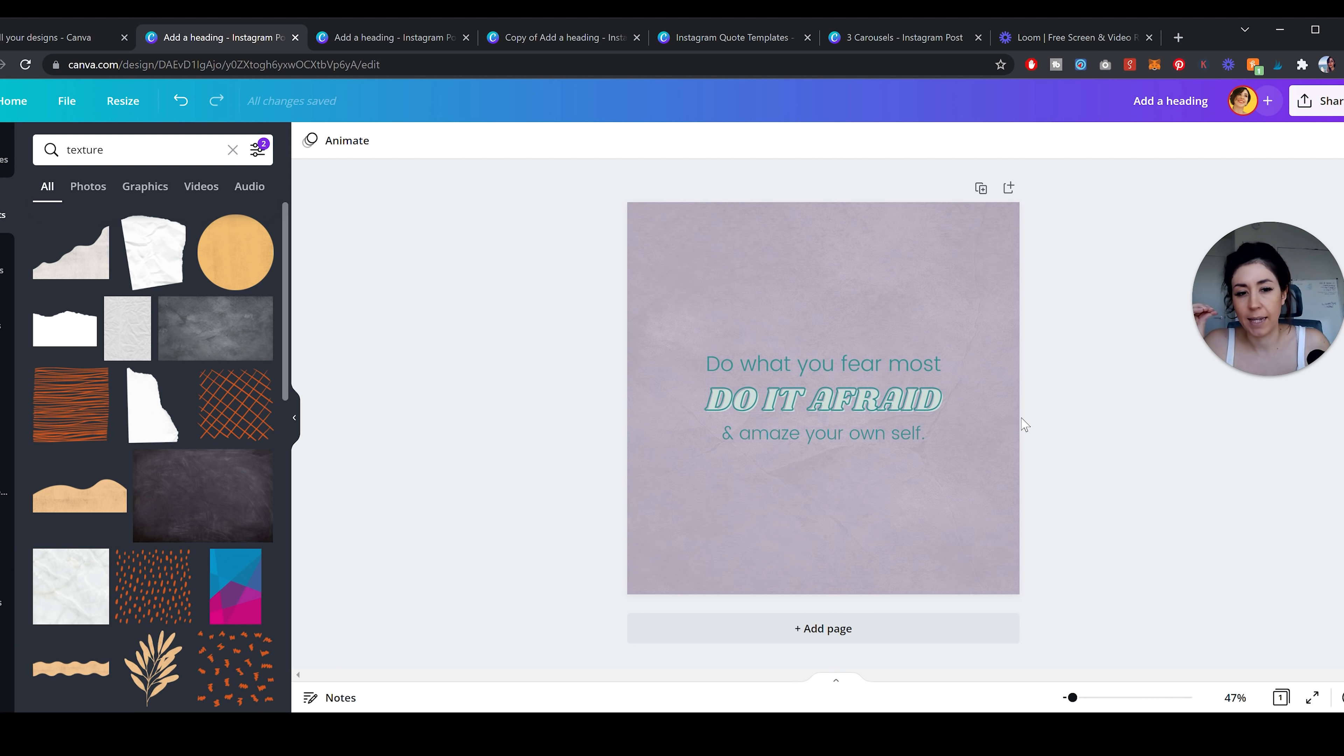
- Duplicate the quote page and delete the gray texture from the copy
left_click(981, 189)
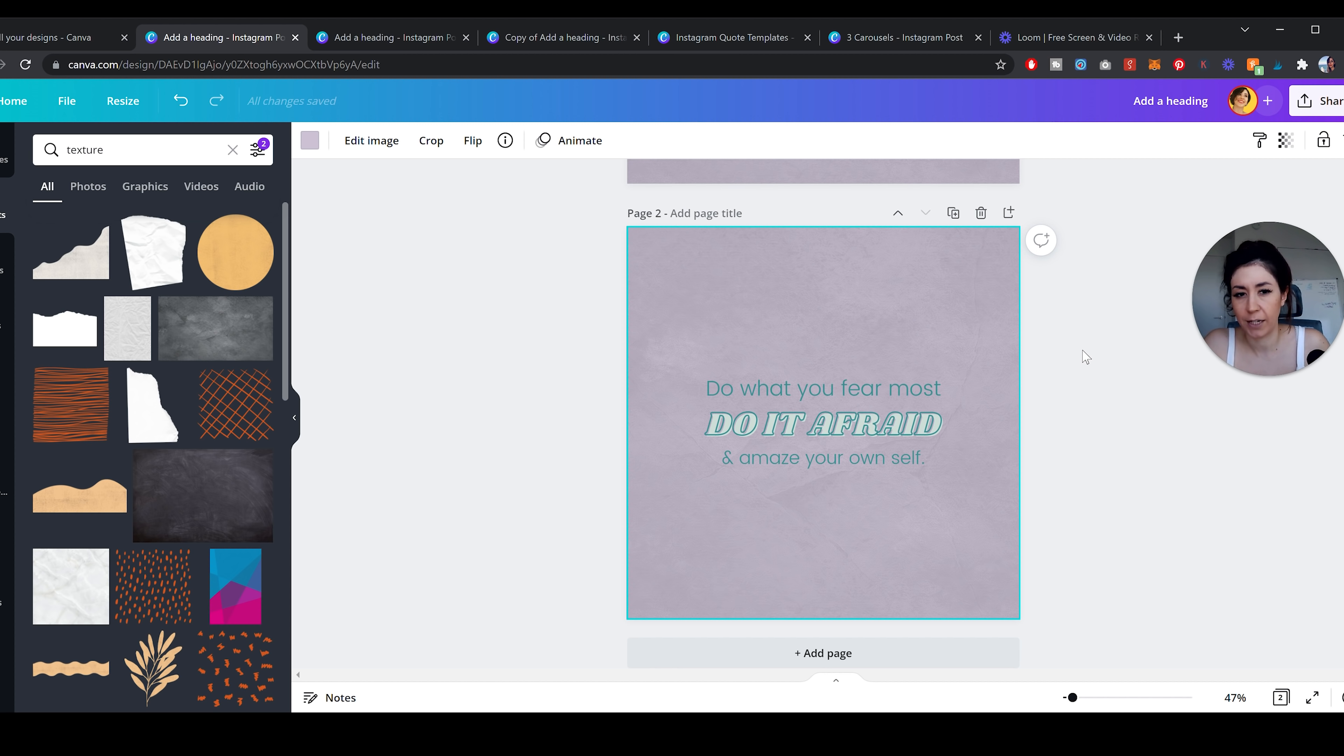
left_click(982, 331)
key("Delete")
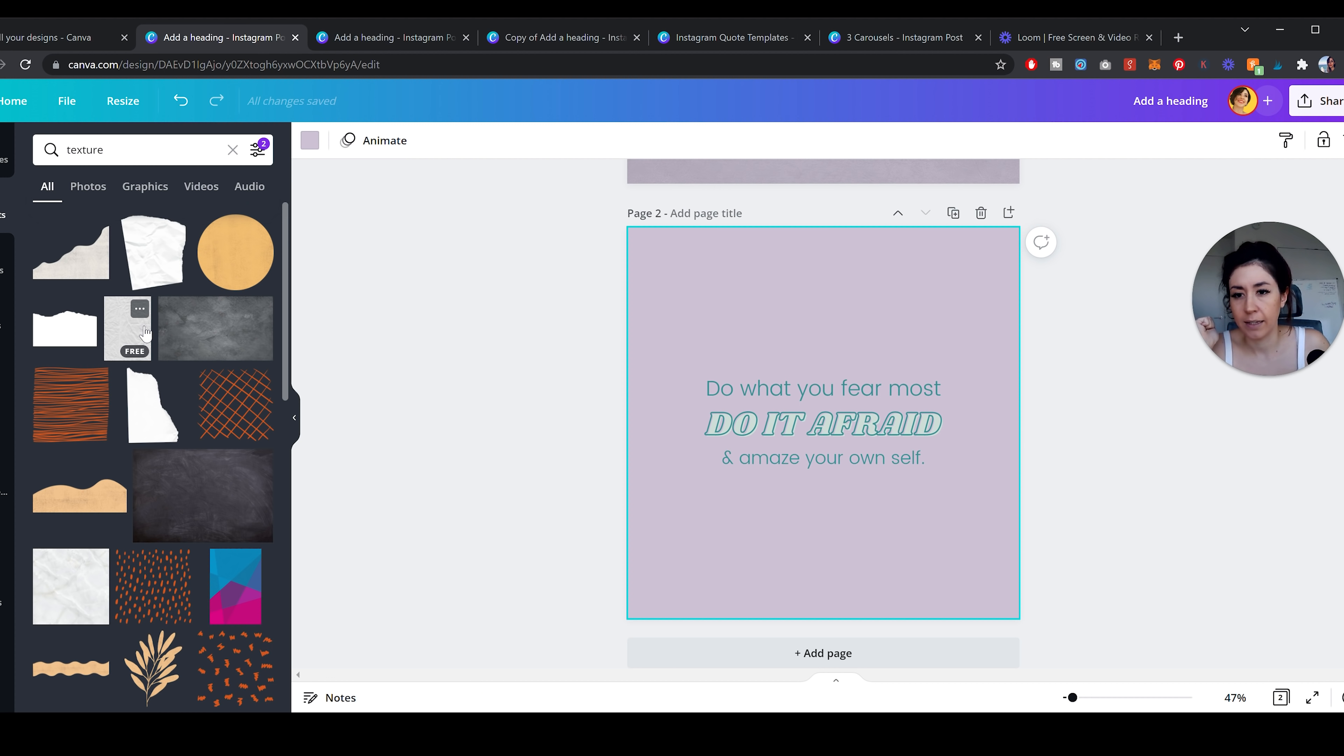
- Add the white marble texture to page 2 and enlarge it to cover the whole page
left_click(87, 569)
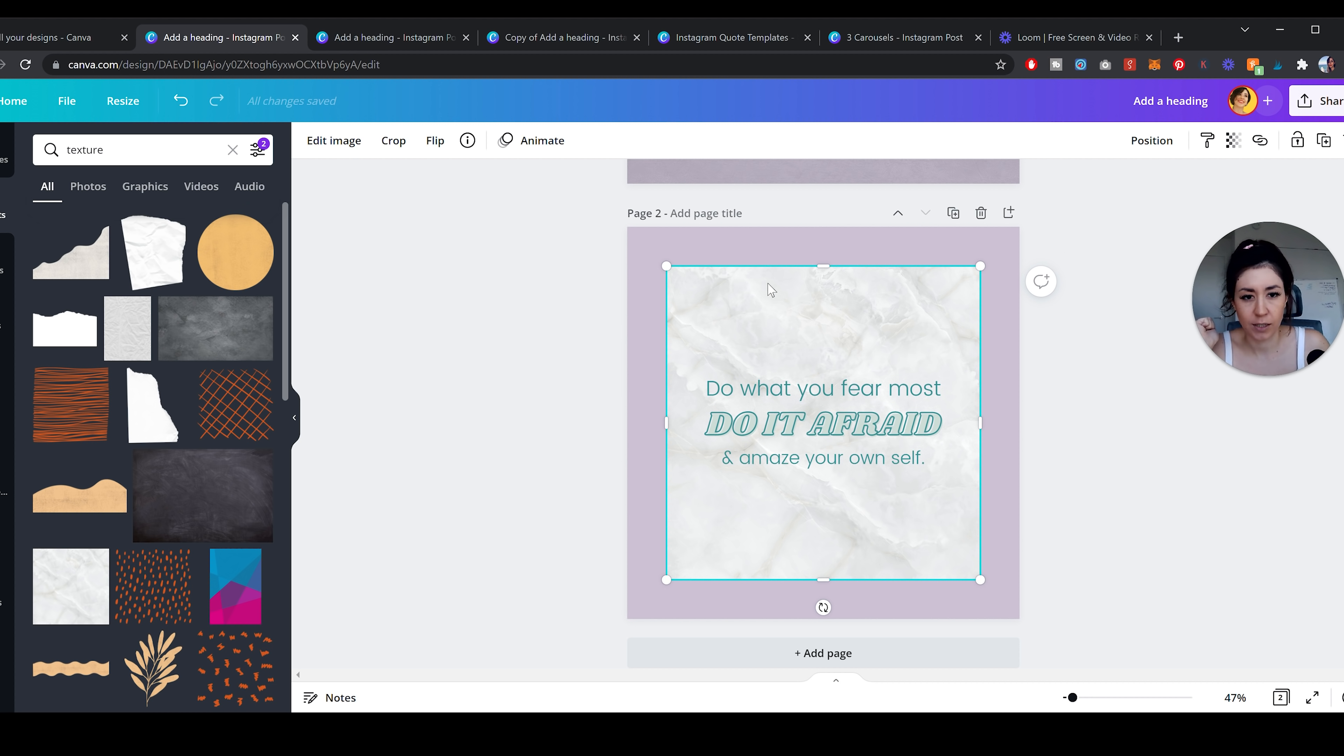
left_click_drag(754, 304, 719, 284)
left_click_drag(941, 540, 1028, 627)
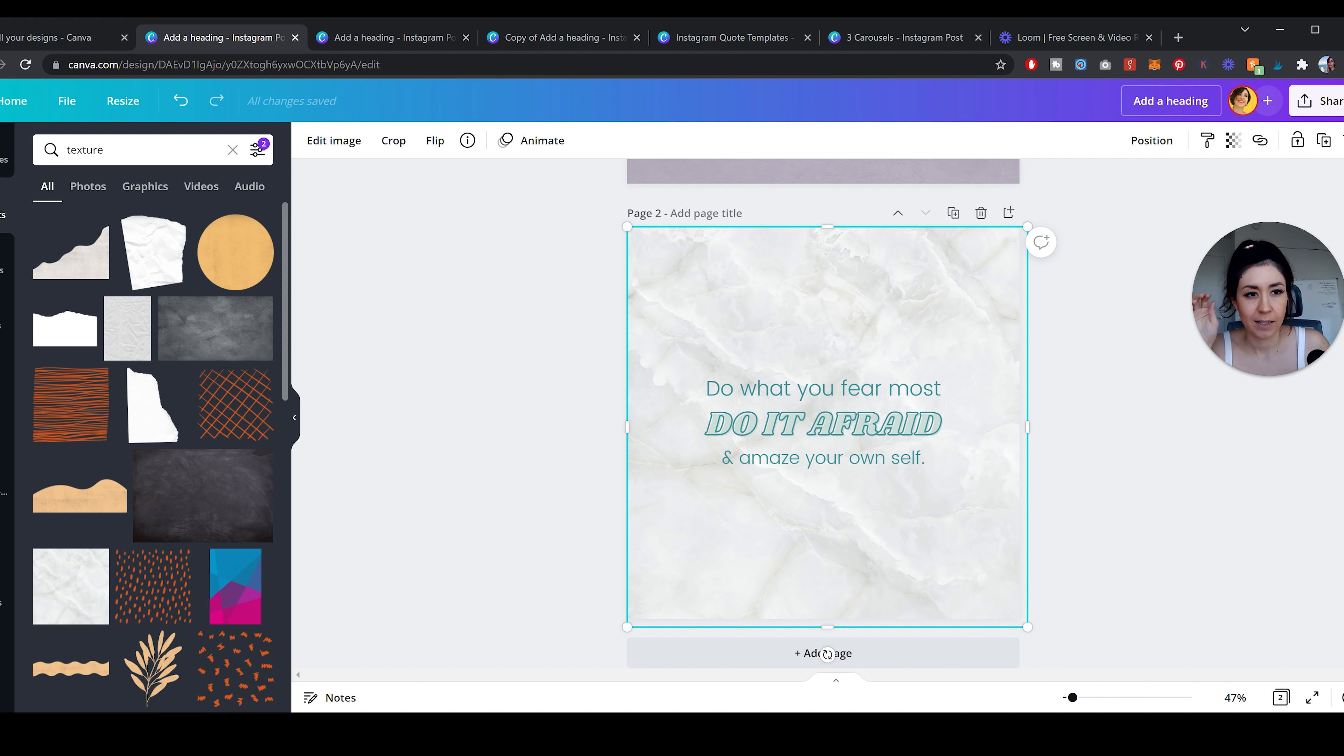
- Lower the marble texture's transparency so the lilac background shows through, and extend its corner beyond the page edge
left_click(1234, 140)
left_click_drag(1181, 187, 1128, 192)
left_click(628, 221)
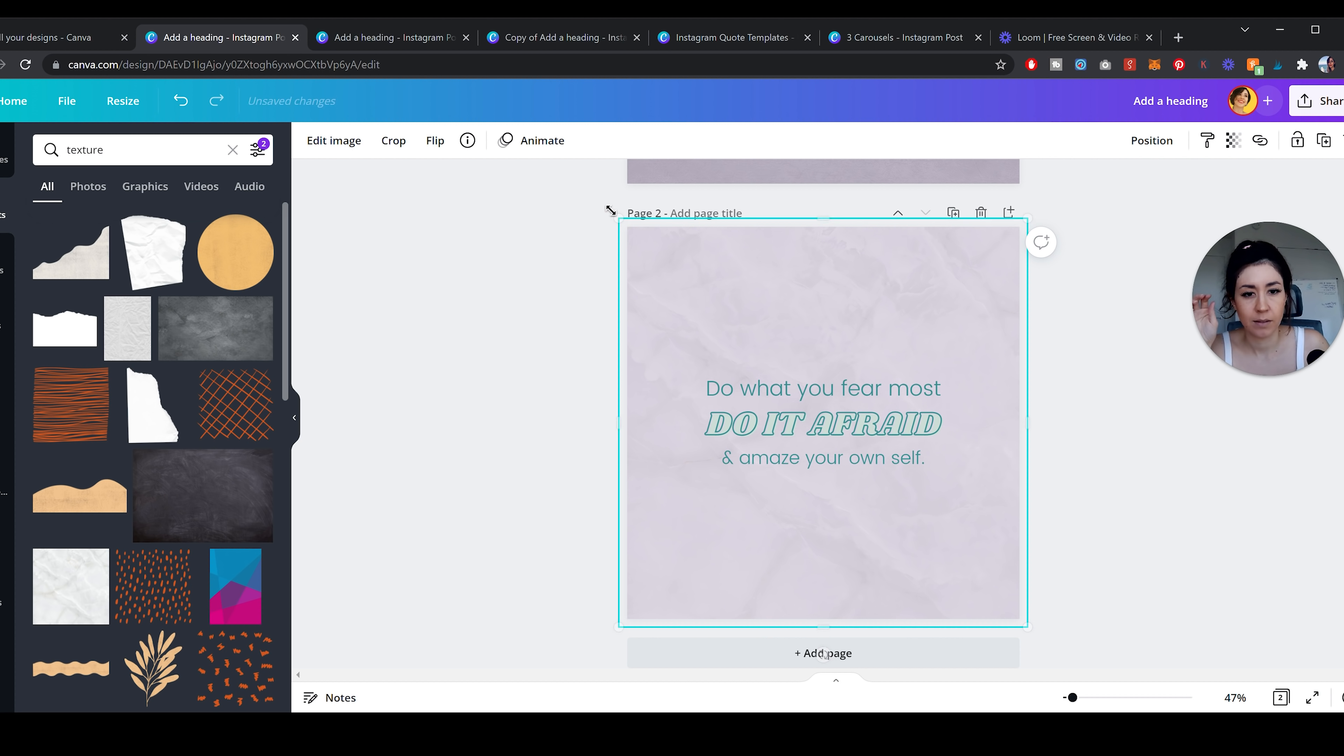
left_click(1075, 395)
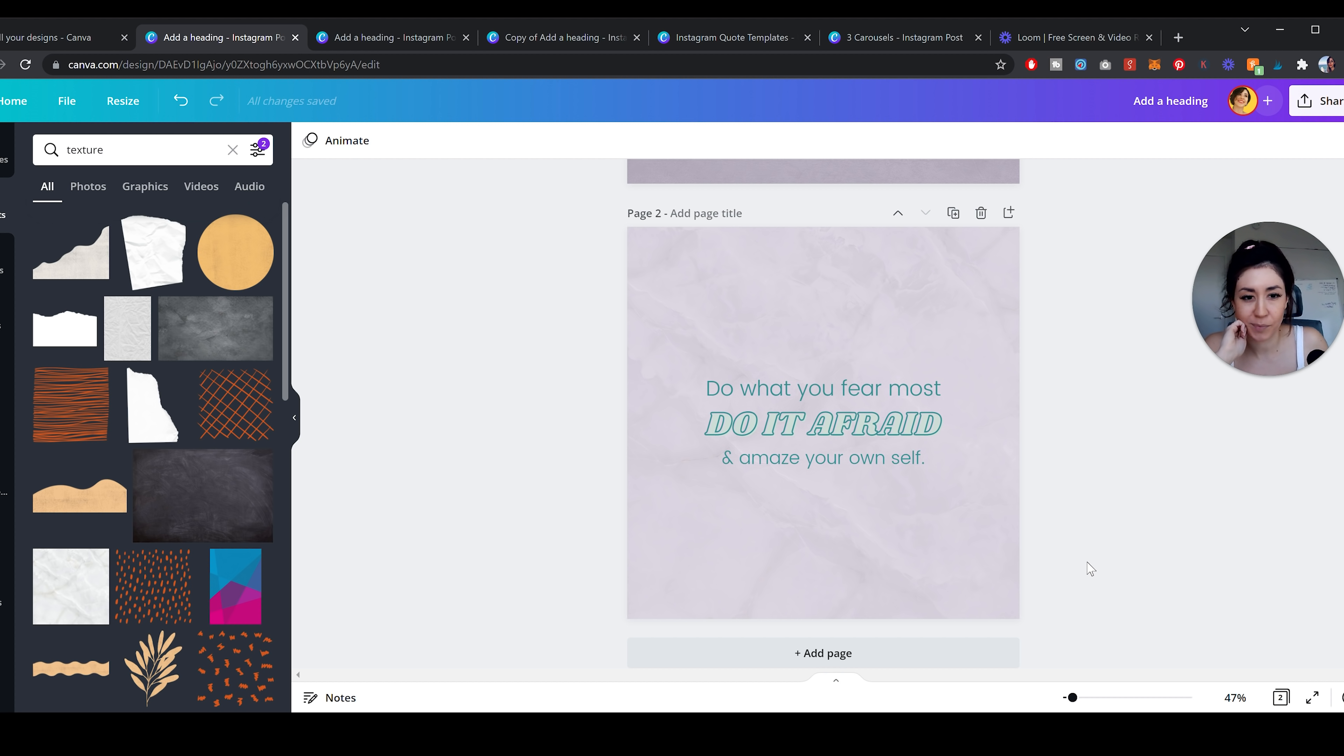
- Add a third page and clear its lilac background to leave it blank white
scroll(1006, 619, "down", 1)
left_click(971, 630)
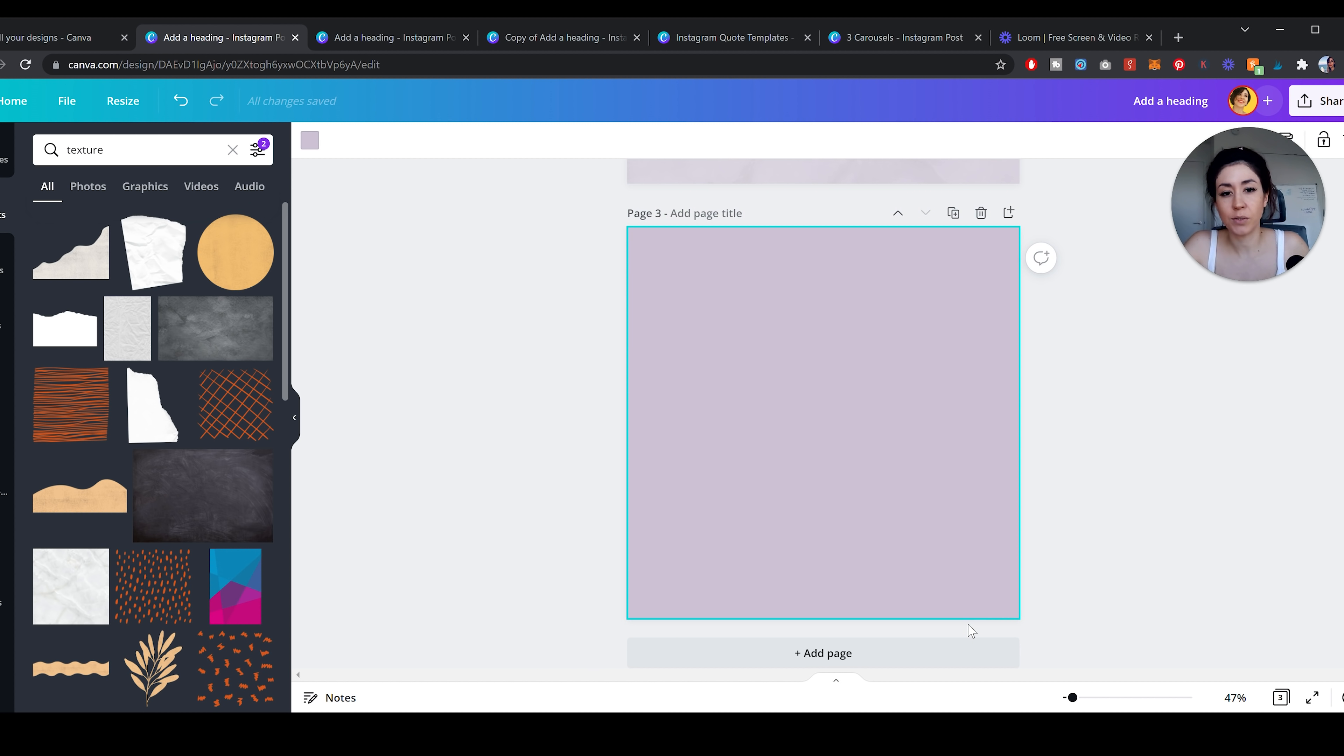
key("Delete")
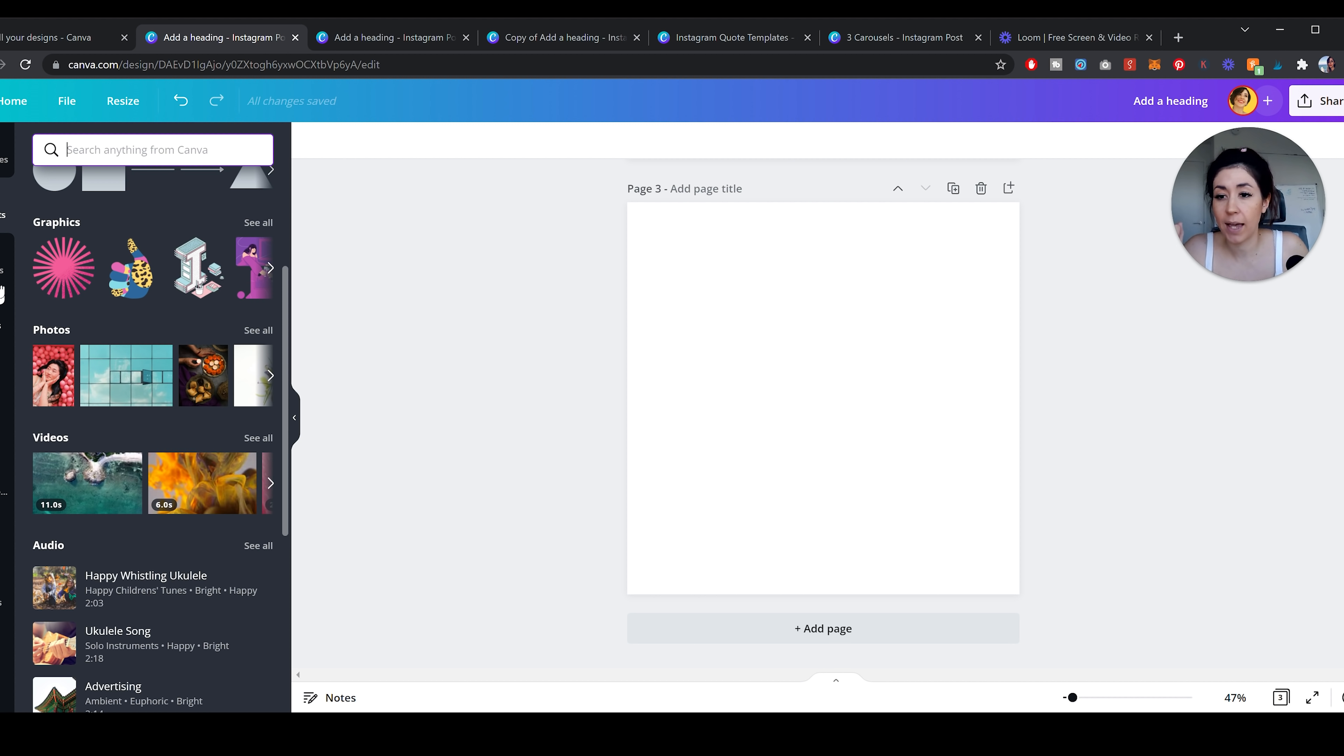
- Browse the full Frames collection and add the arched frame with a border to page 3
scroll(174, 594, "down", 6)
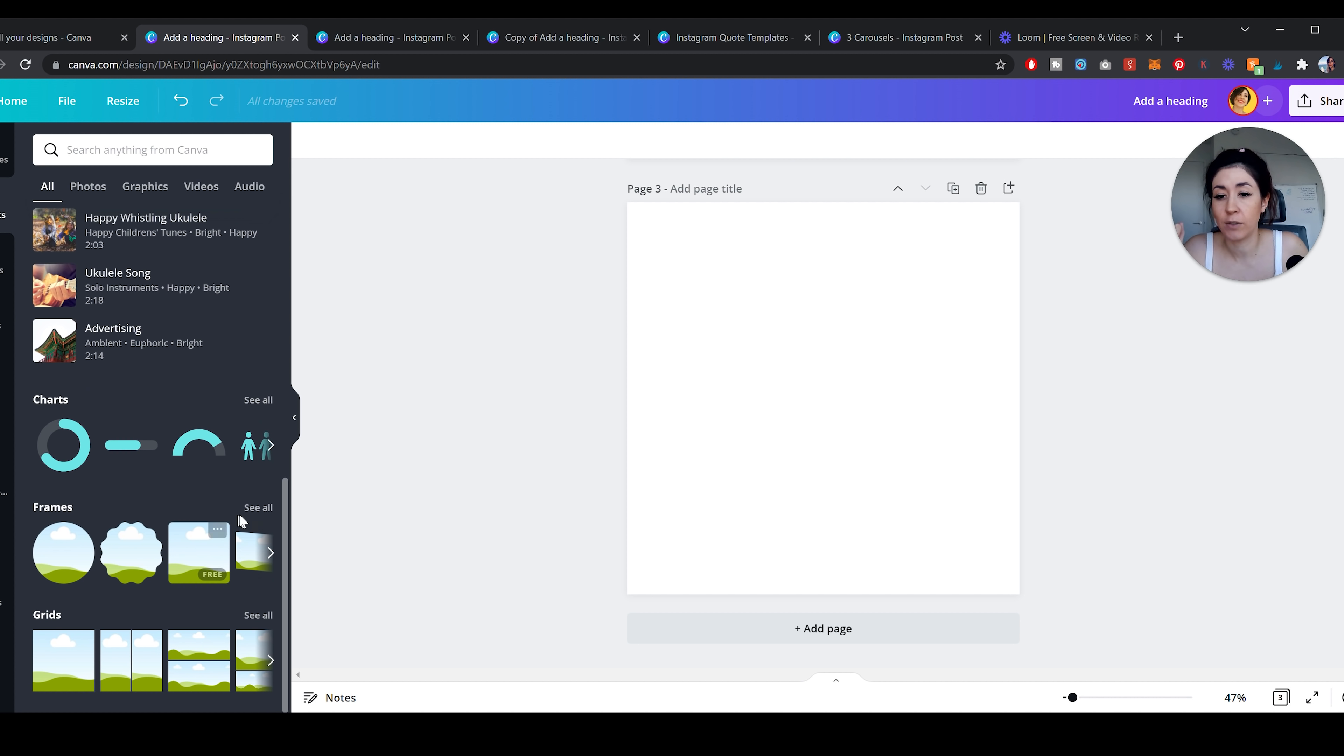
left_click(259, 507)
scroll(209, 420, "down", 5)
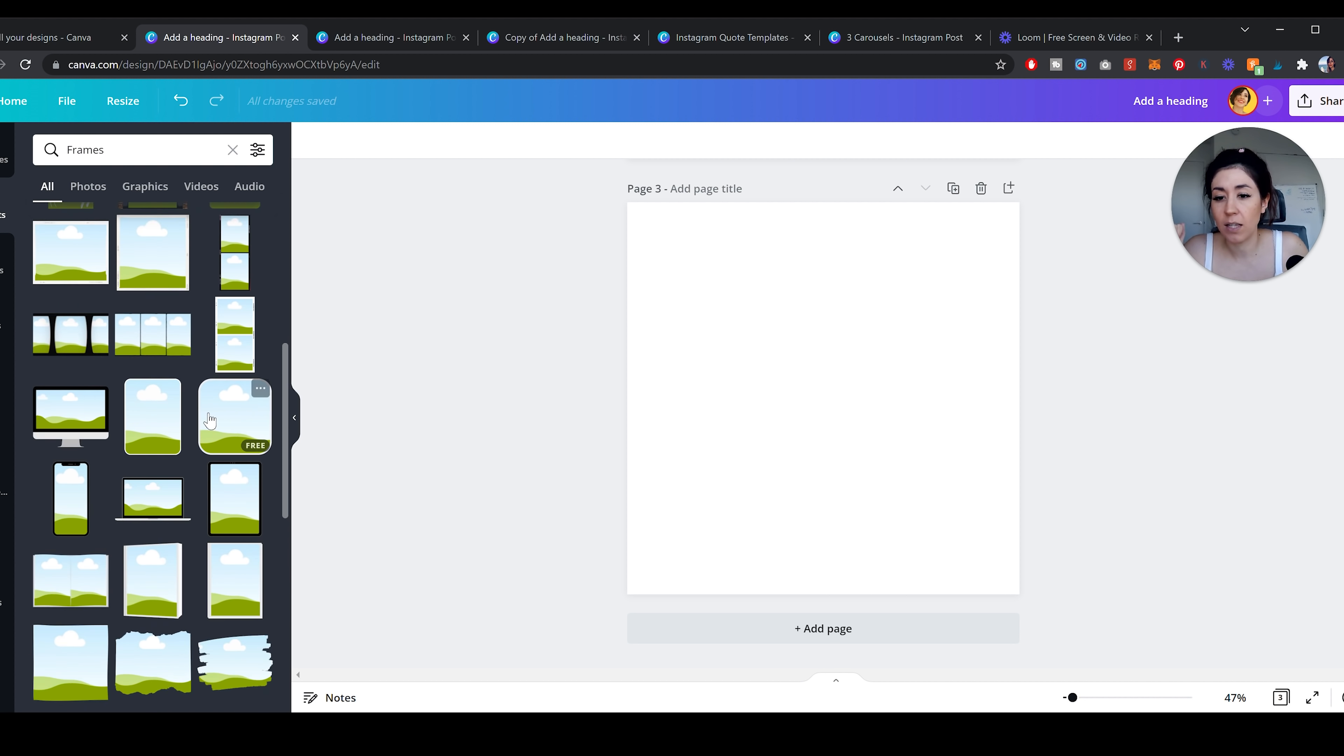
scroll(209, 419, "down", 15)
scroll(100, 585, "down", 15)
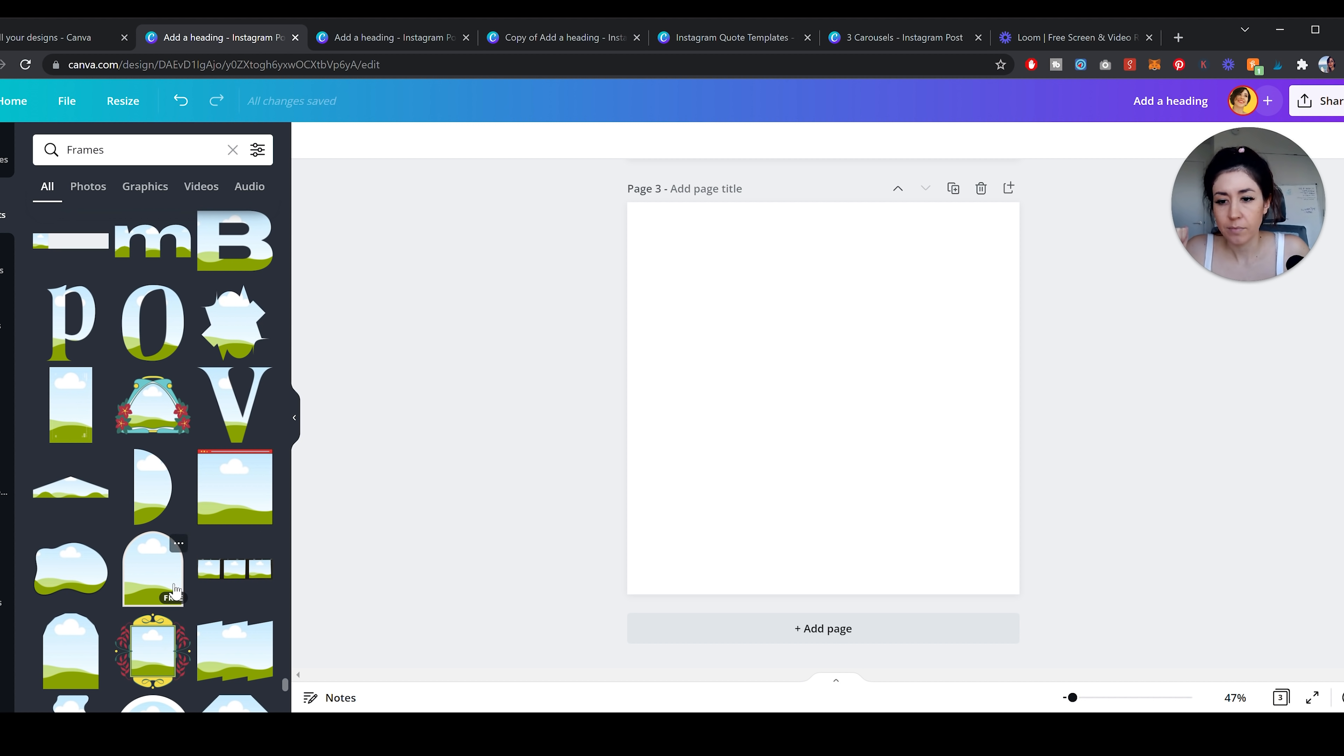
left_click(176, 588)
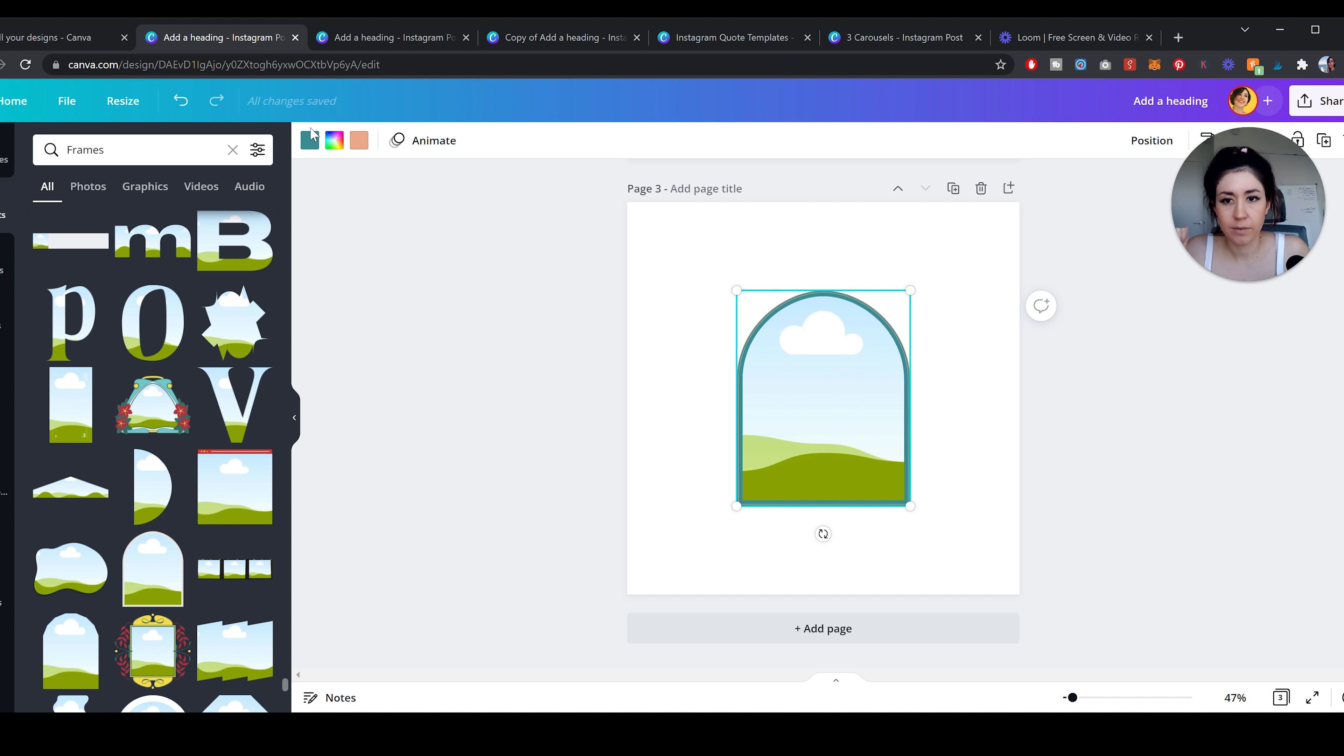
- Recolor the arched frame's borders with the Instagram Templates palette's beige and yellow, then enlarge the frame and center it on the page
left_click(310, 141)
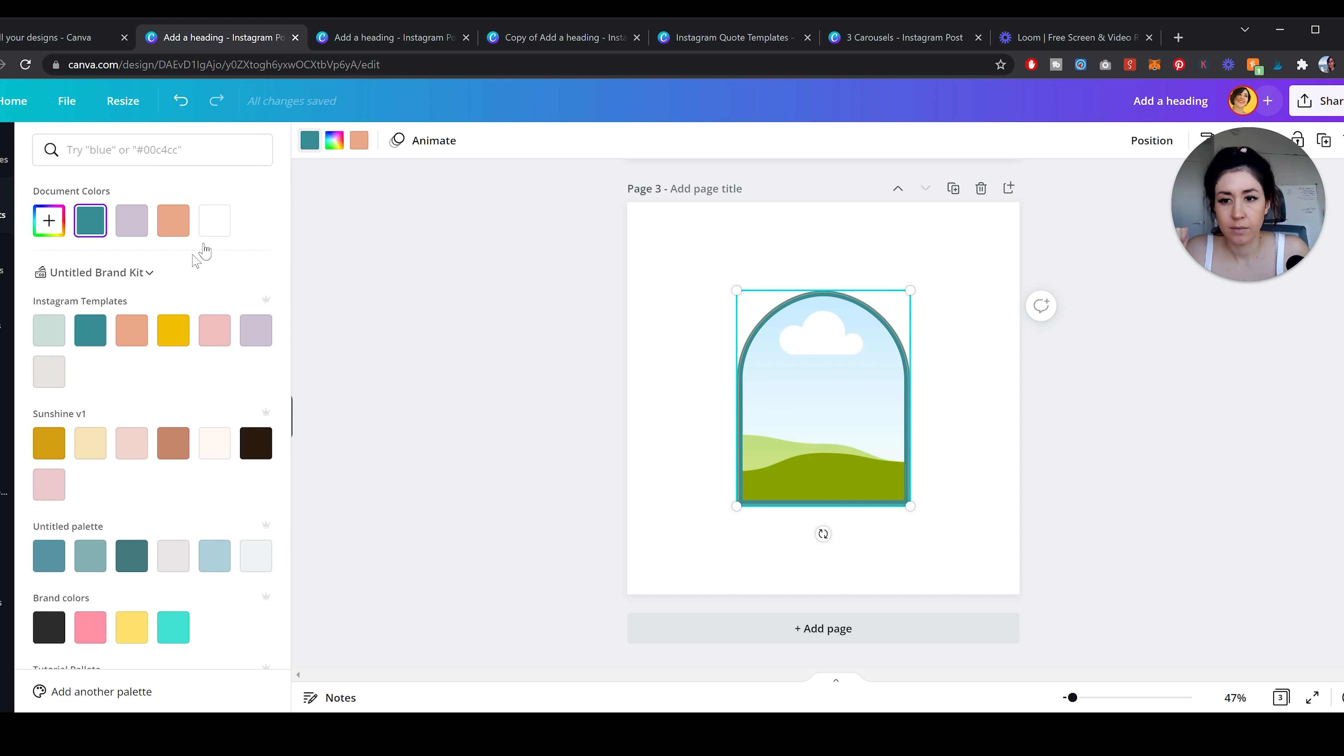
left_click(51, 369)
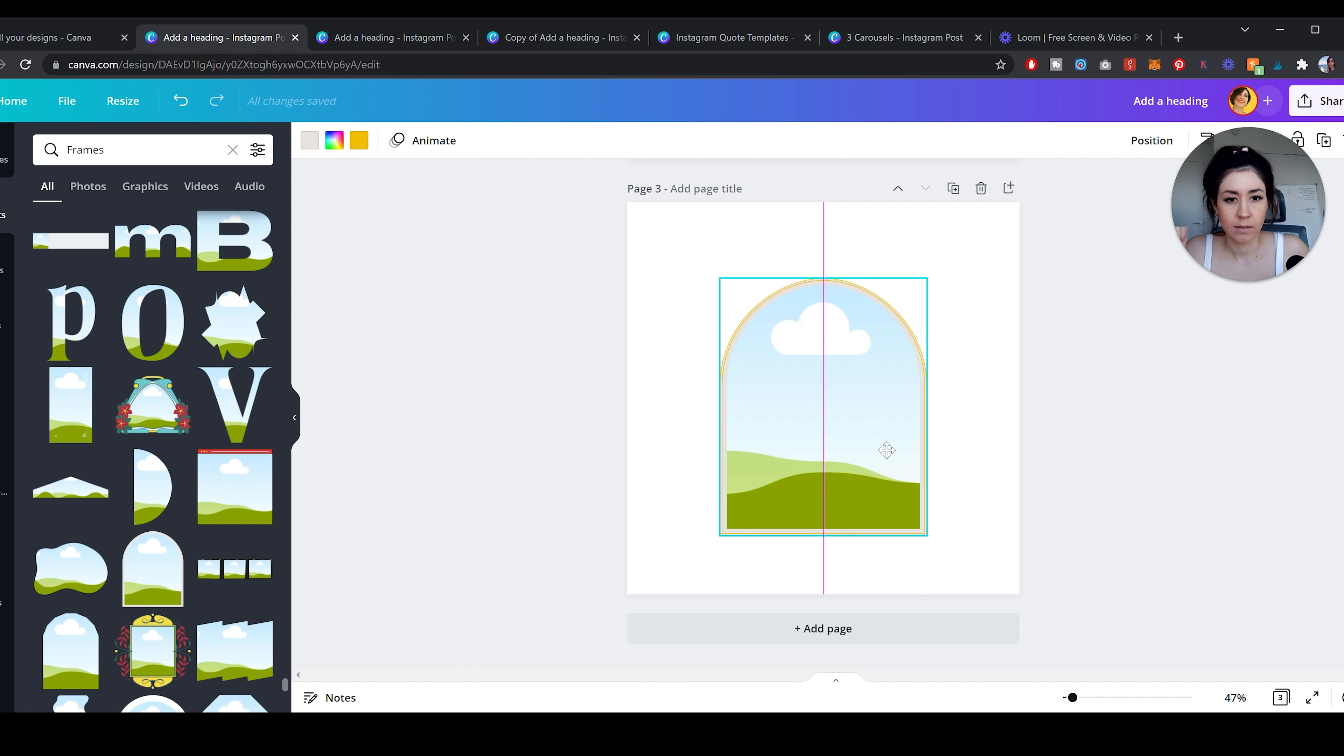
left_click_drag(885, 451, 888, 450)
left_click(997, 471)
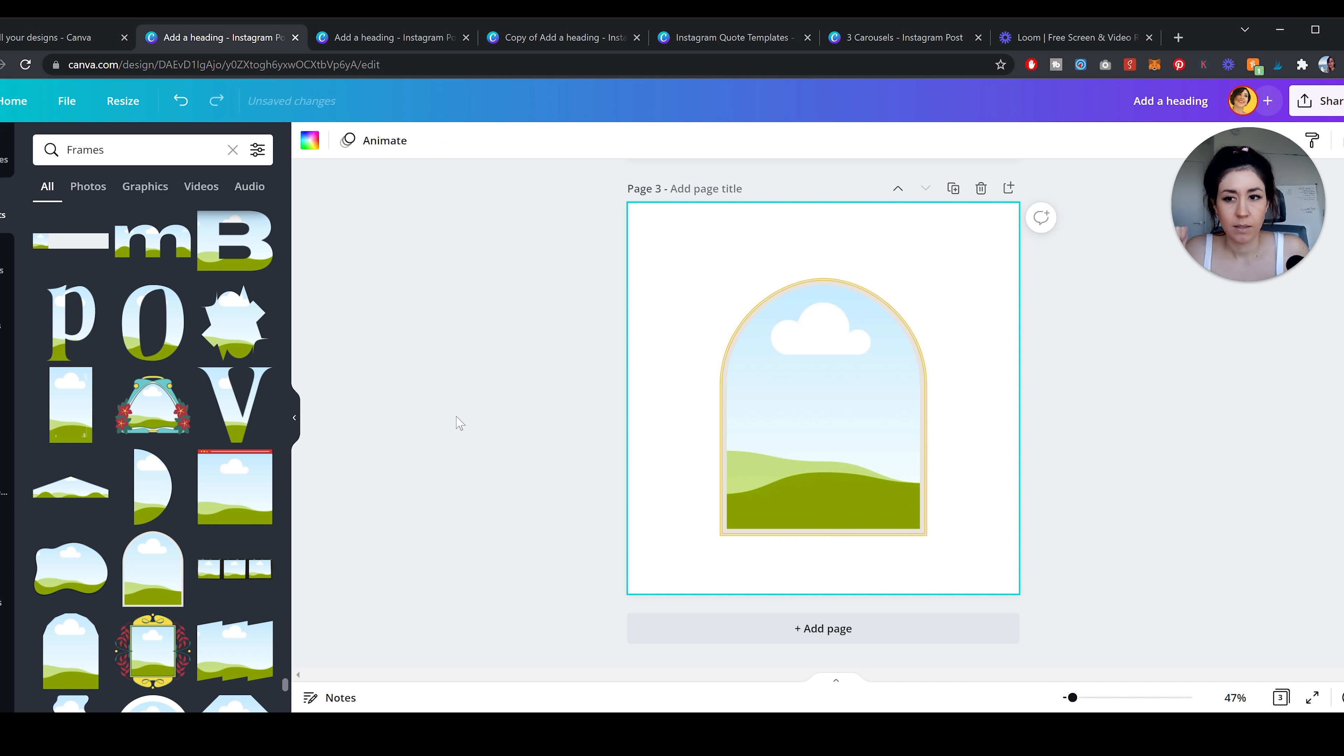
- Add a heading reading "YOUR TEXT GOES HERE" and scale it to font size 35.9
left_click(4, 300)
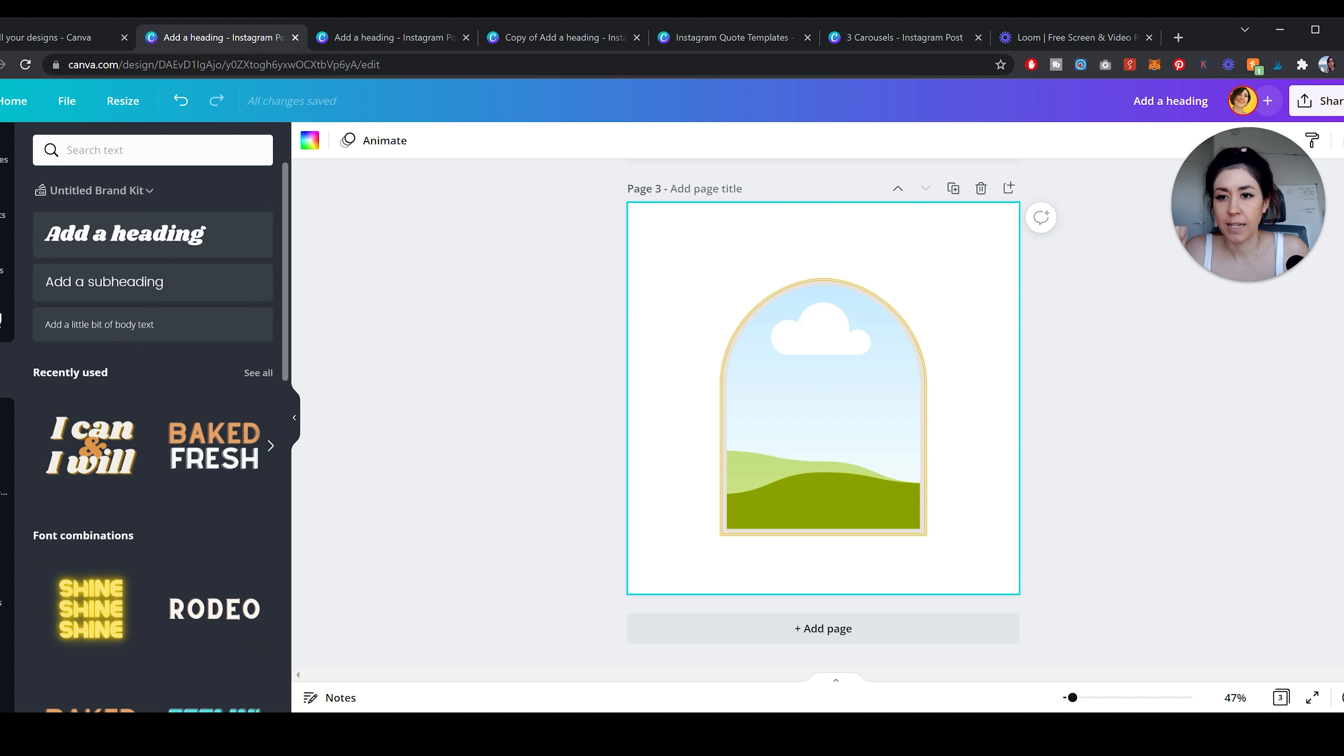
left_click(95, 233)
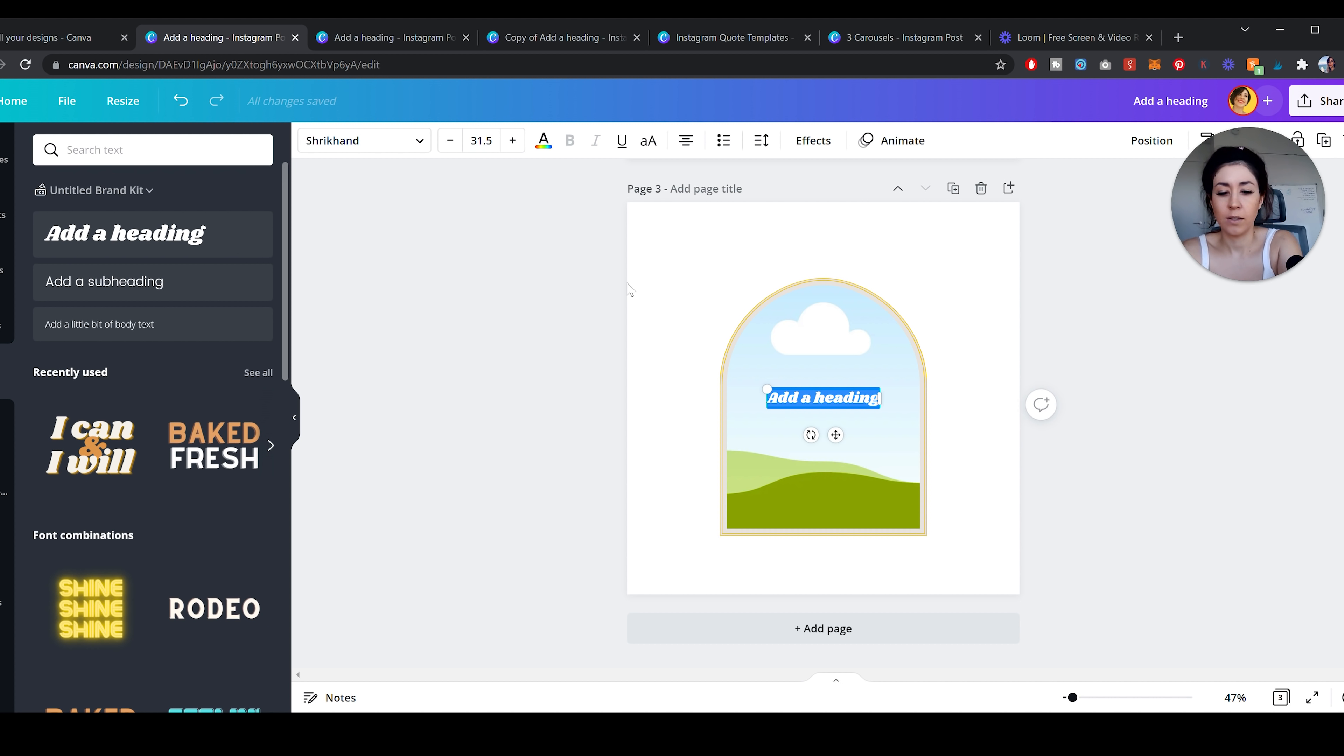
type("YOUR")
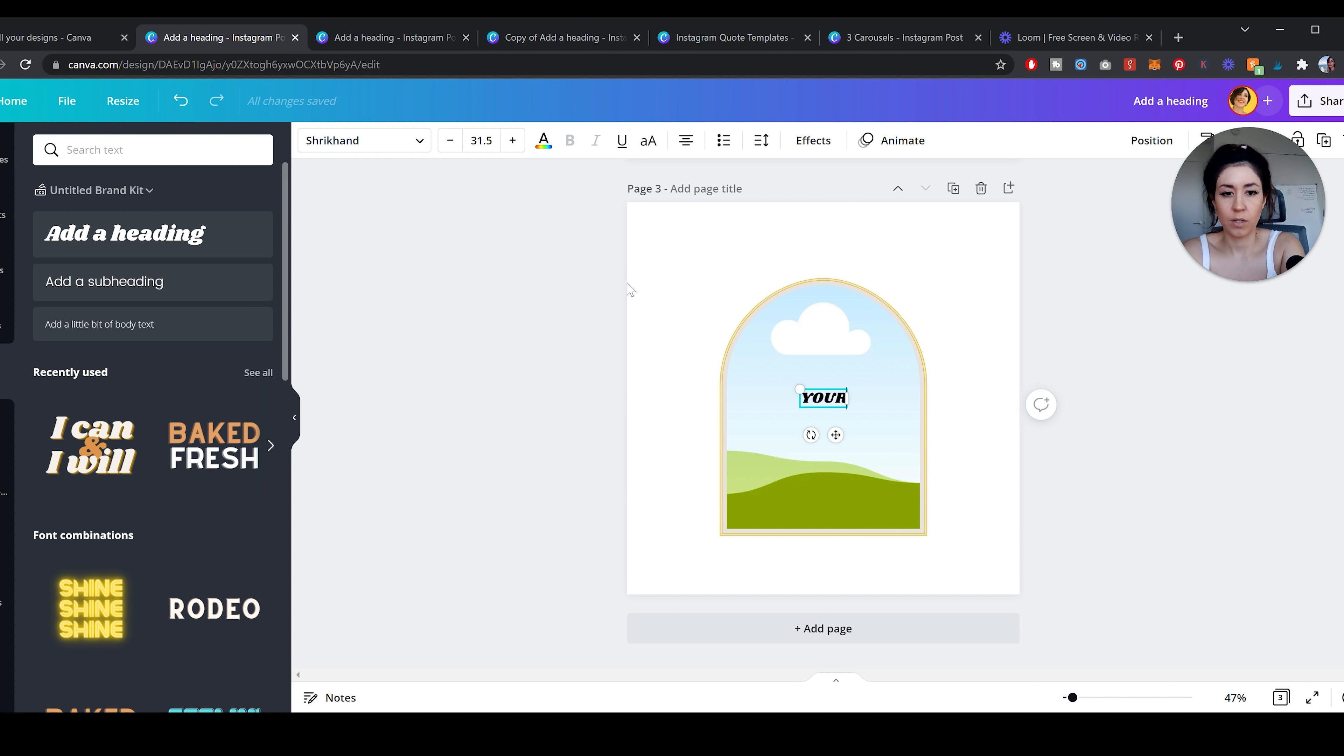
type(" TEXT GOES HERE")
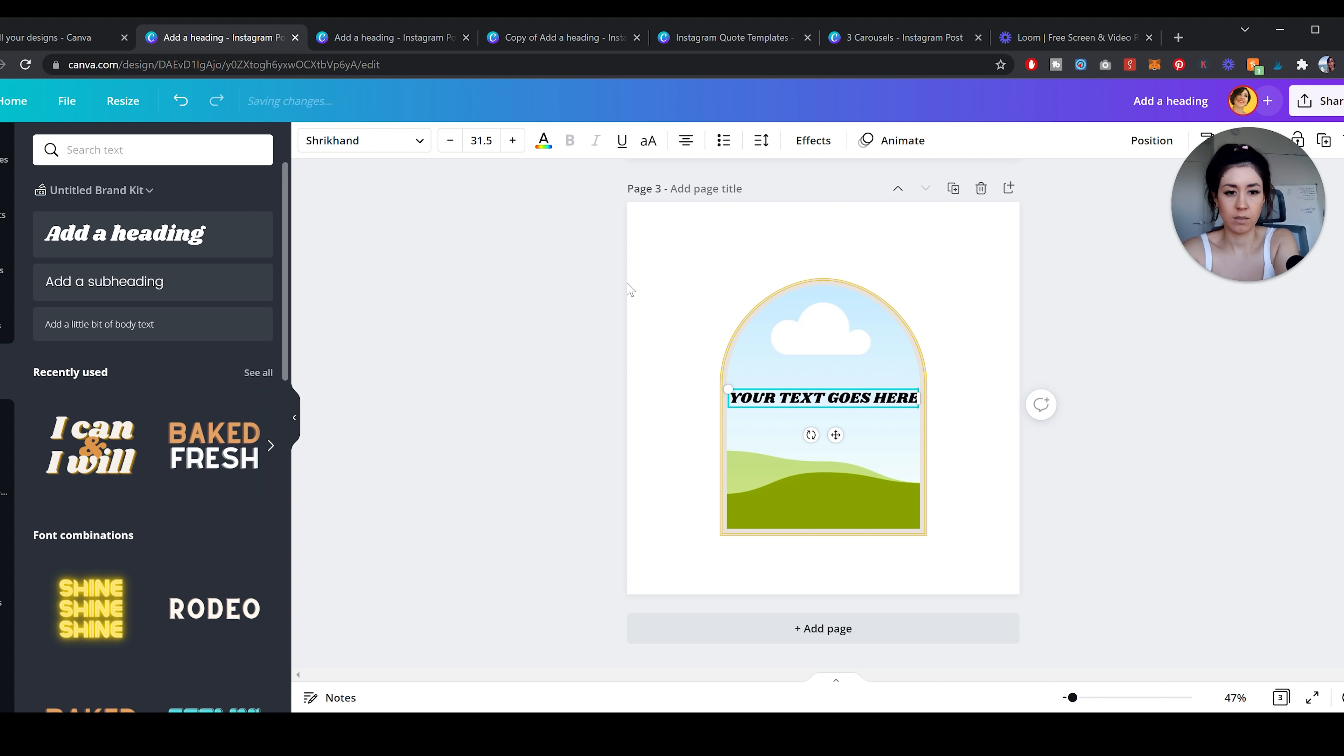
left_click_drag(919, 408, 945, 410)
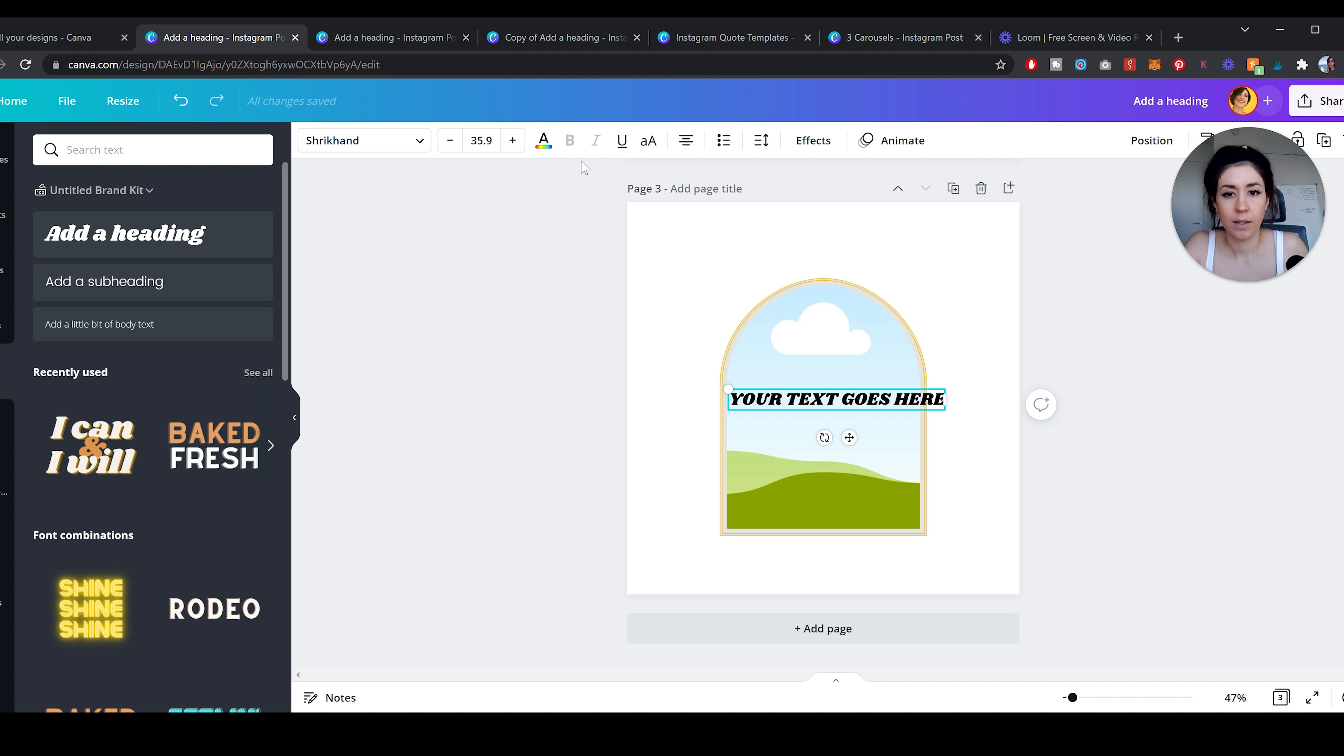
- Curve the "YOUR TEXT GOES HERE" heading and fit it around the top of the arched frame at font size 43
left_click(814, 140)
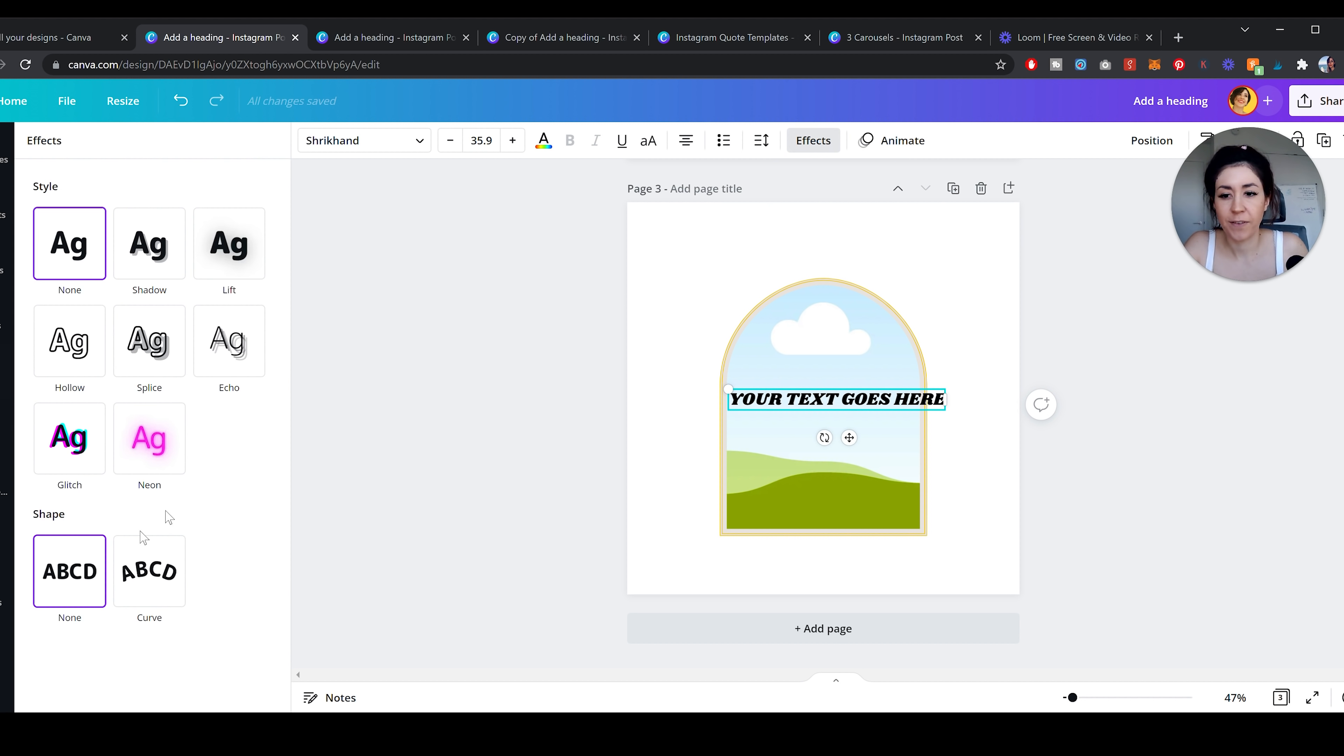
left_click(156, 584)
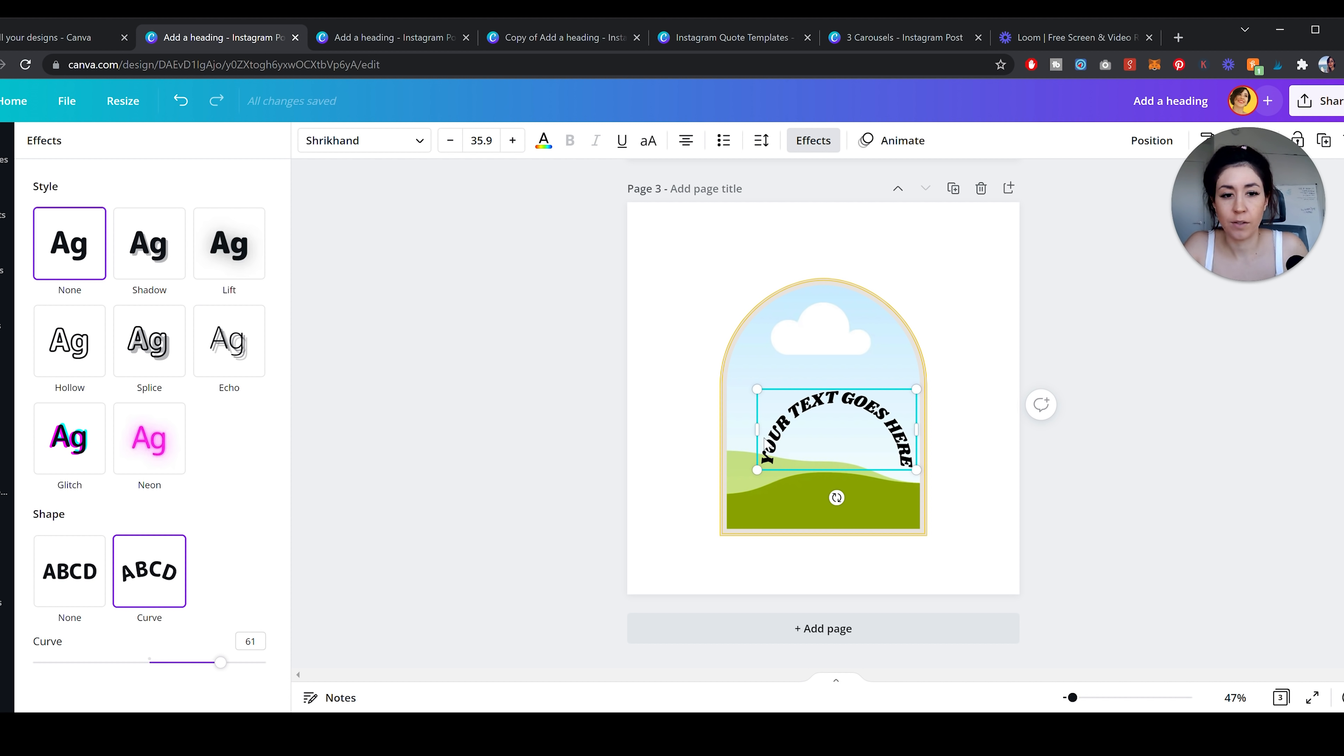
left_click_drag(815, 407, 800, 271)
left_click_drag(226, 664, 193, 664)
left_click(1018, 534)
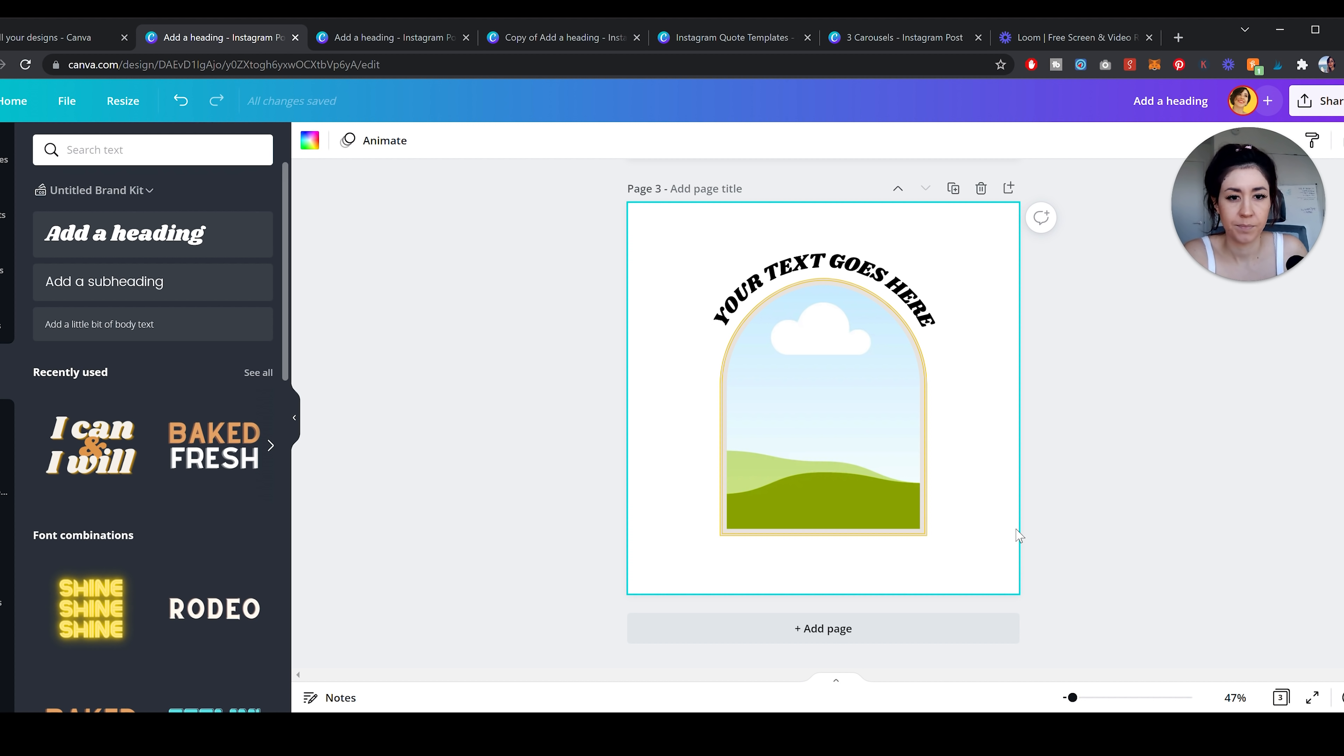
- Apply the Splice effect to the curved heading with the Instagram Templates palette's yellow as effect color
left_click(908, 299)
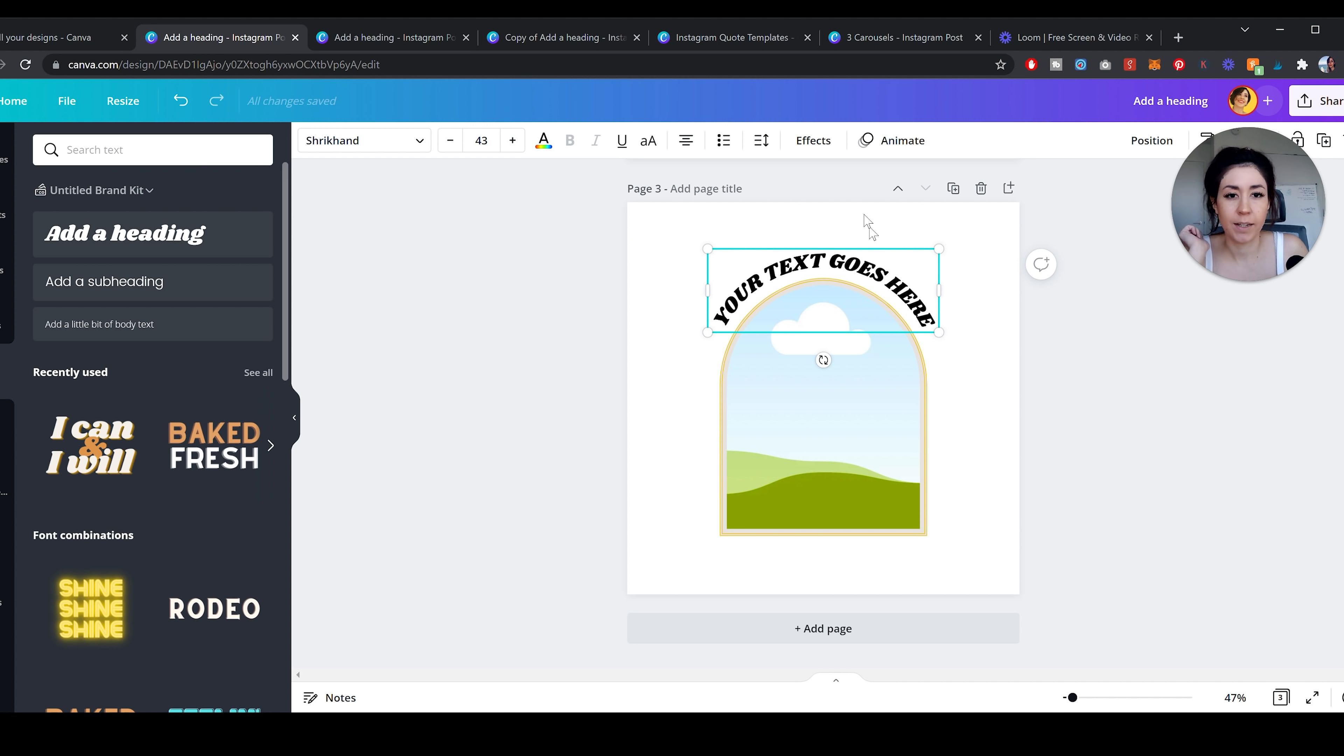
left_click(813, 140)
left_click(149, 340)
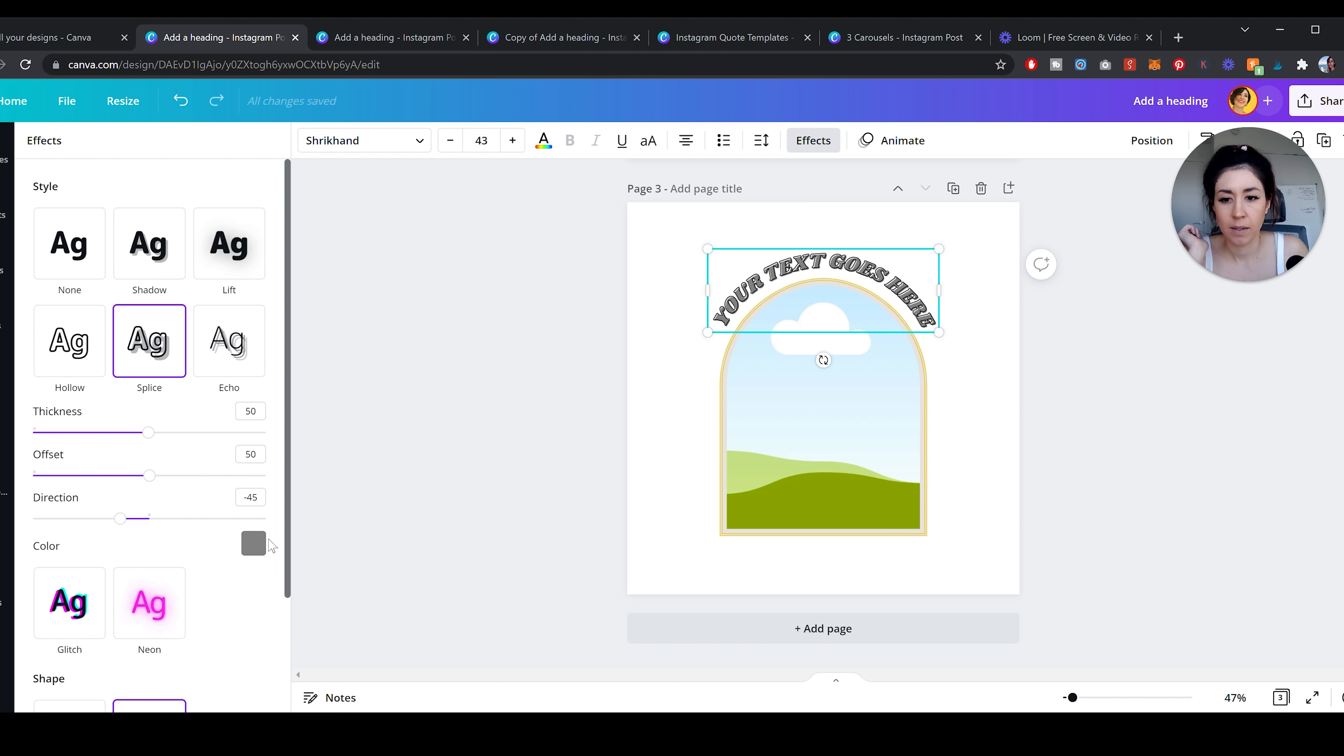
left_click(254, 544)
left_click(161, 430)
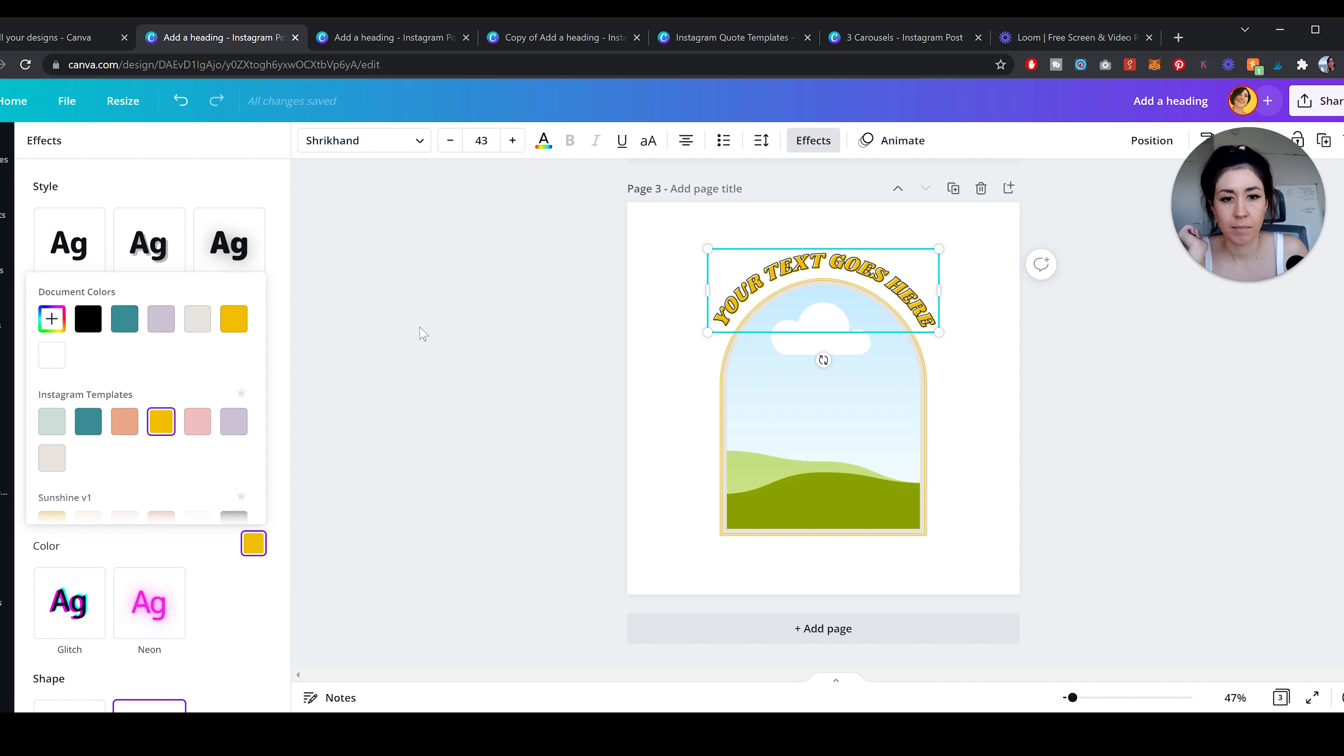
left_click(506, 346)
left_click(582, 430)
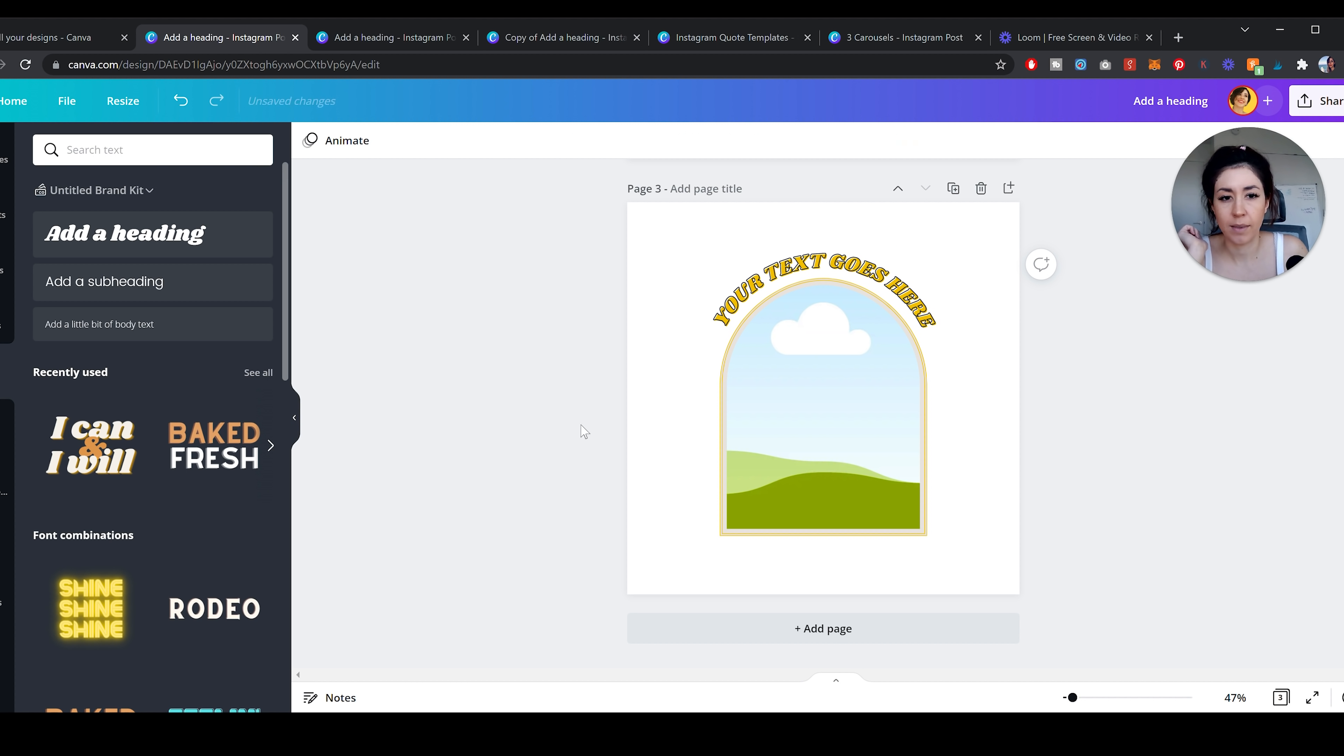
- Add a second heading to page 3 and place it beneath the arched frame
left_click(641, 531)
left_click(177, 250)
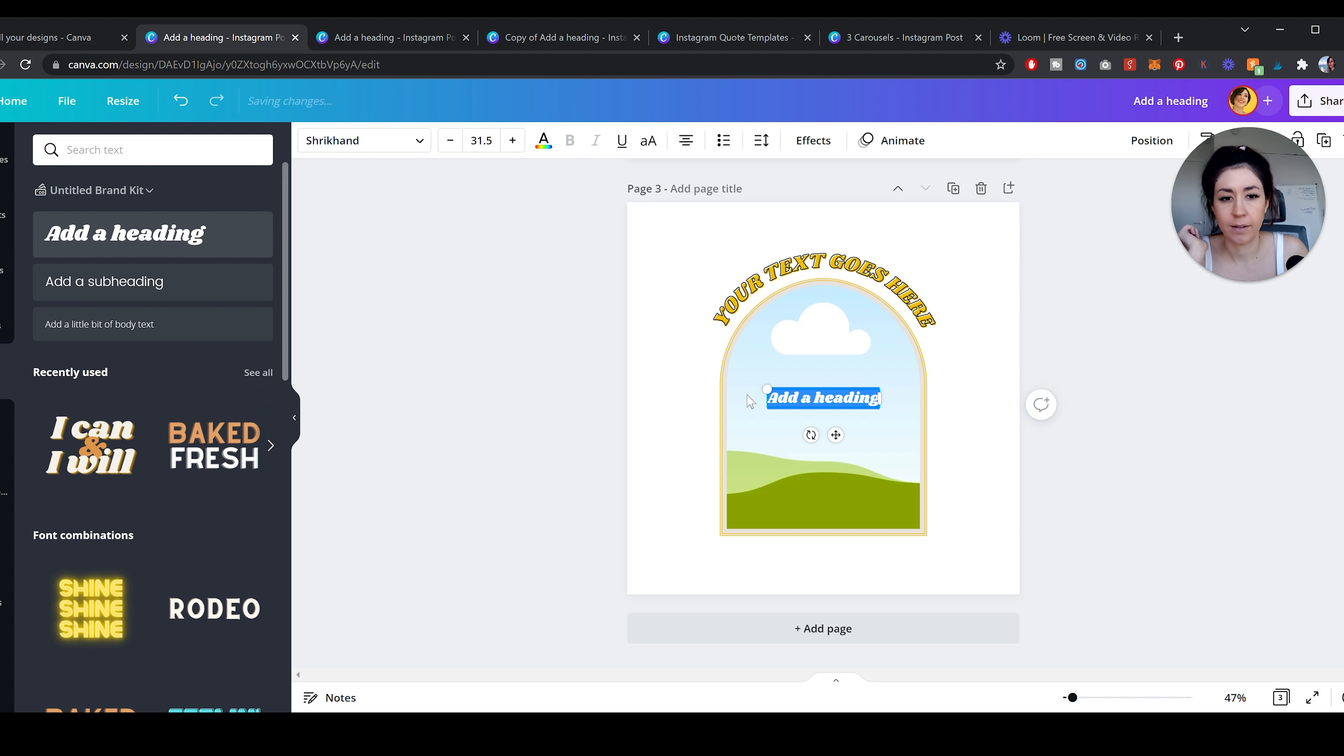
left_click_drag(807, 404, 785, 560)
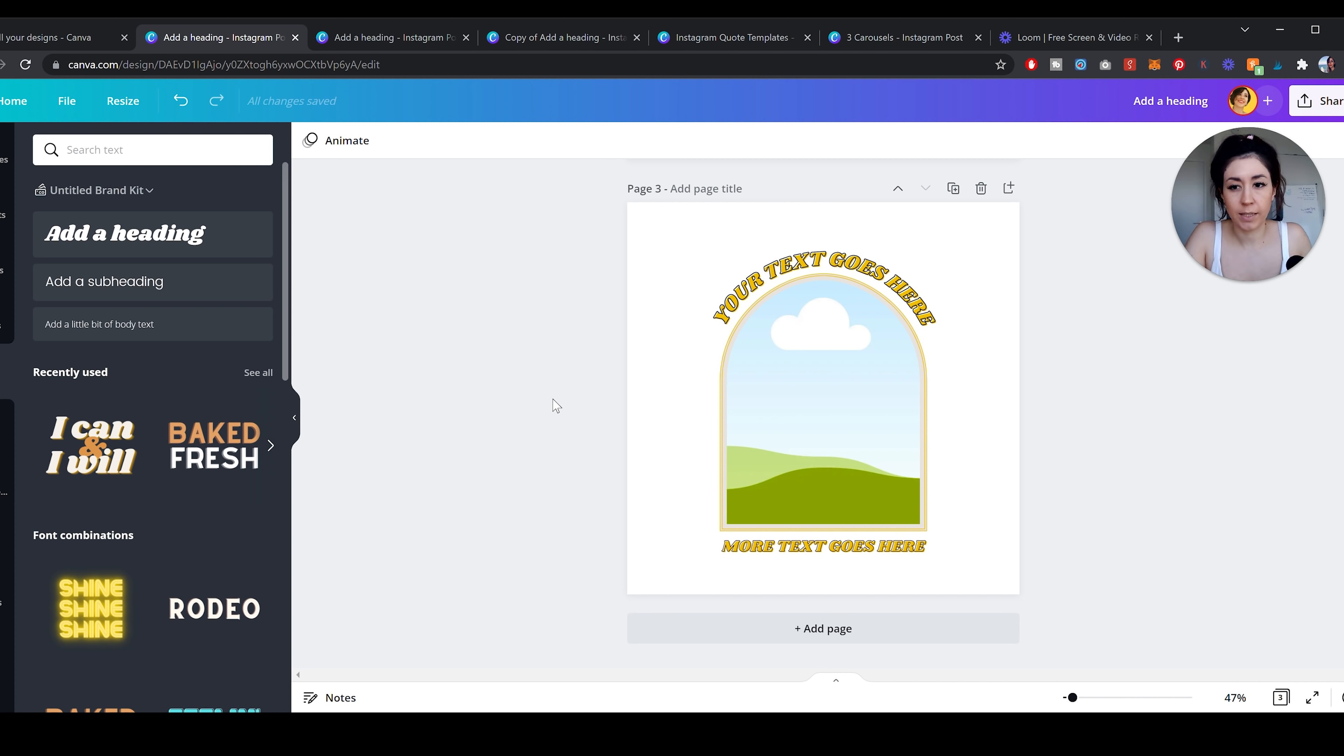
- Search the elements for "ABSTRACT SHAPES" and filter the results to free, static items
left_click(10, 197)
left_click(100, 150)
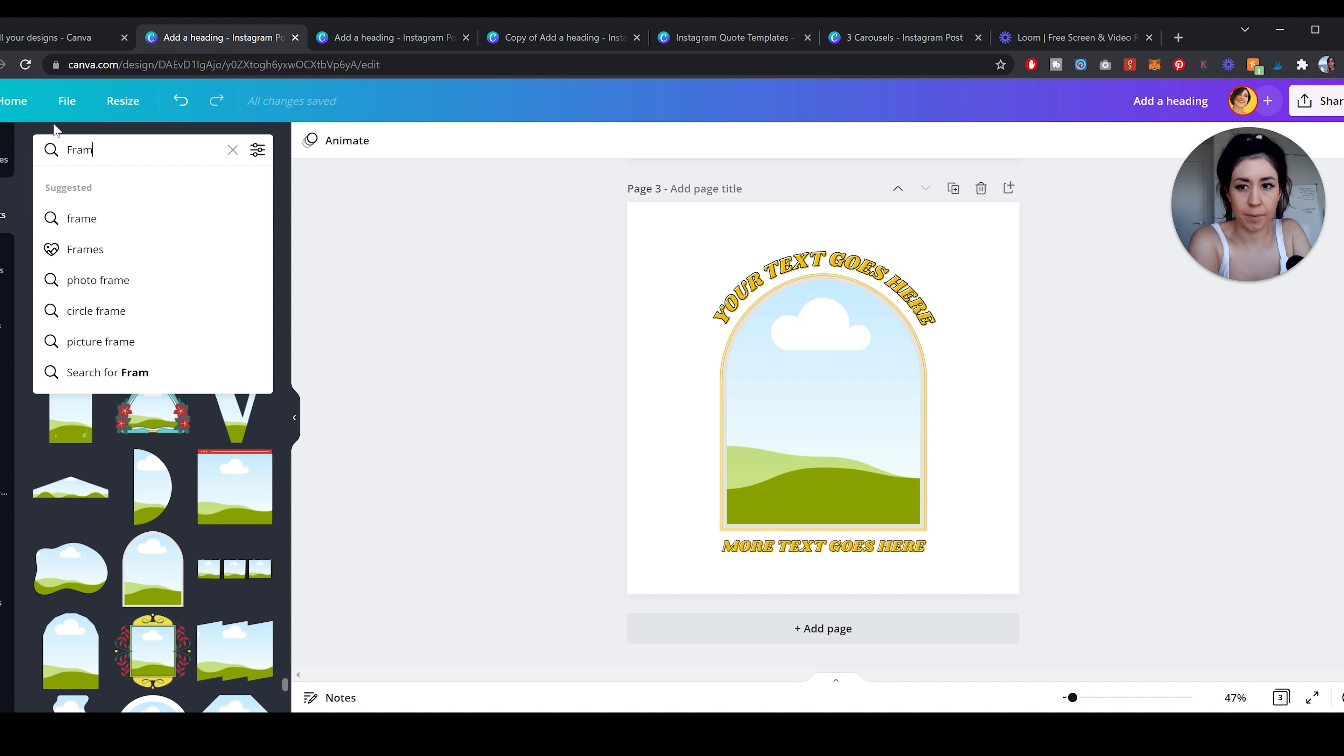
key("BackSpace")
key("BackSpace")
key("BackSpace")
type("A")
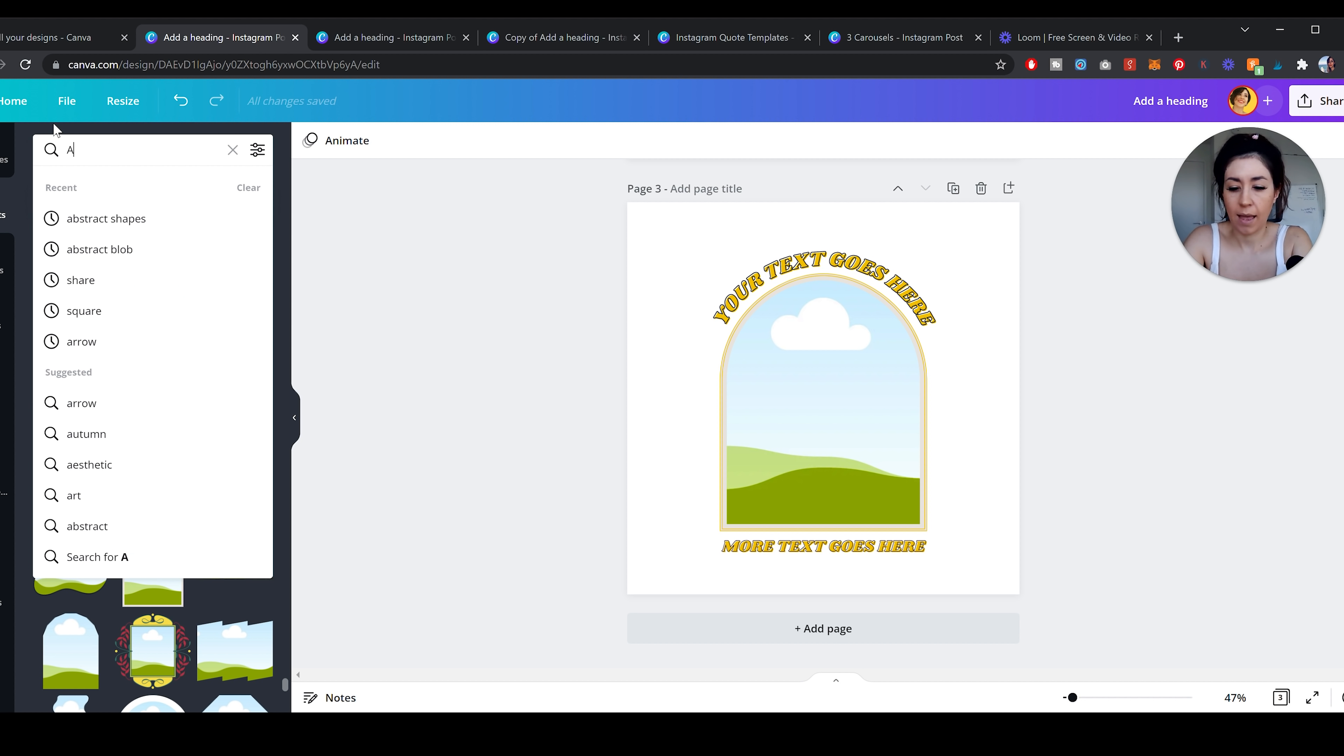
type("BSTRACT SHAPES")
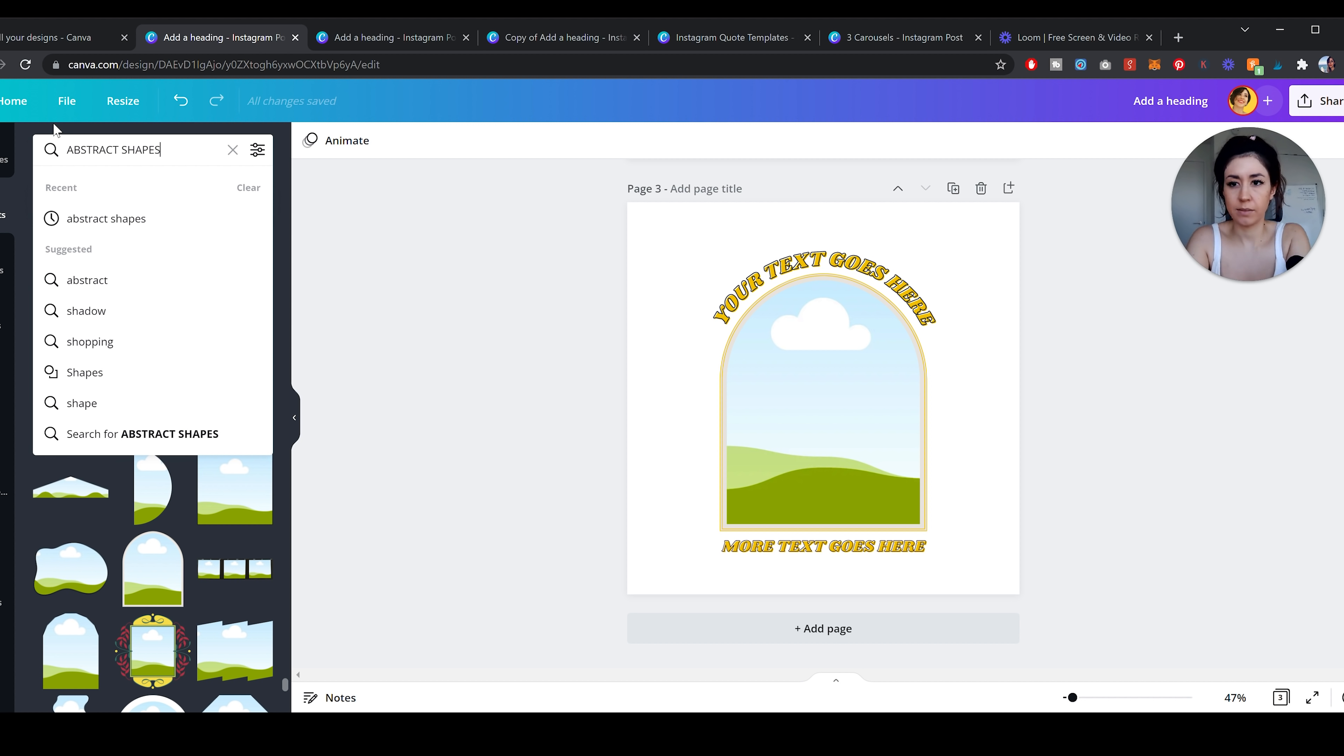
key("Return")
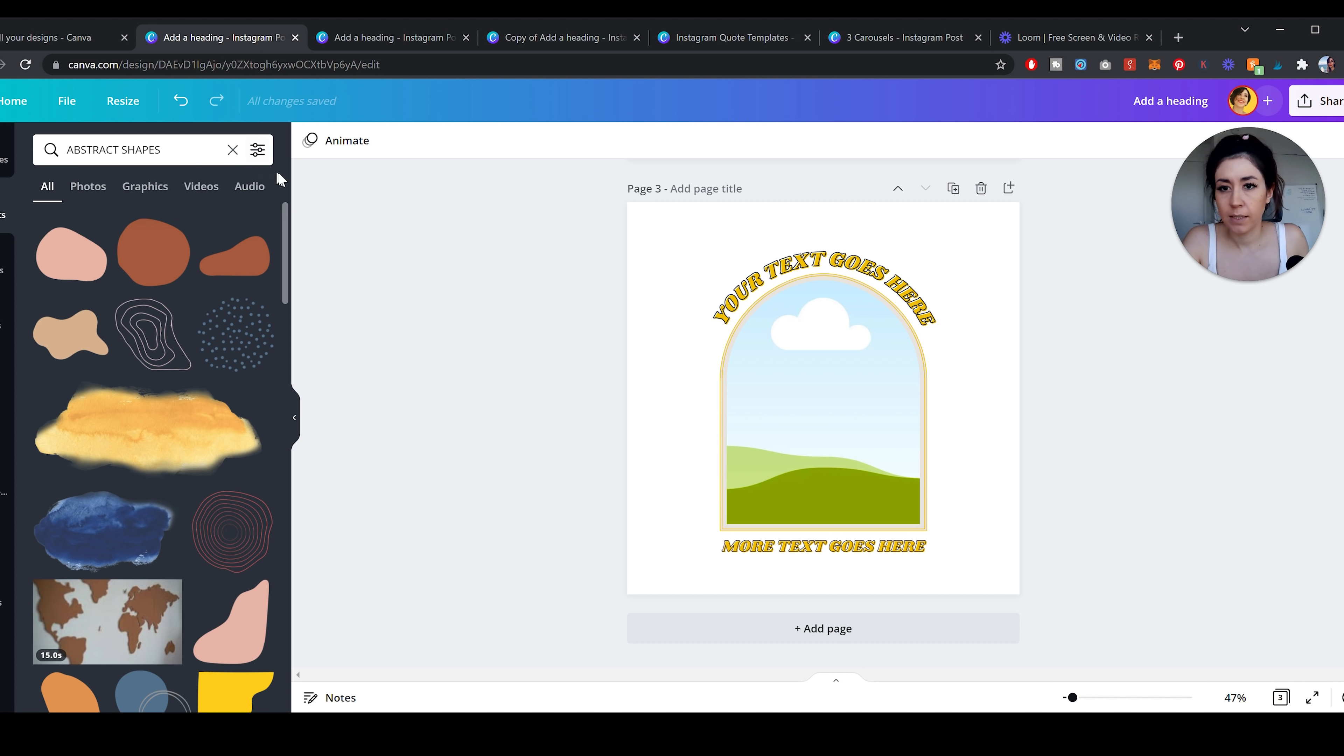
left_click(258, 149)
left_click(60, 483)
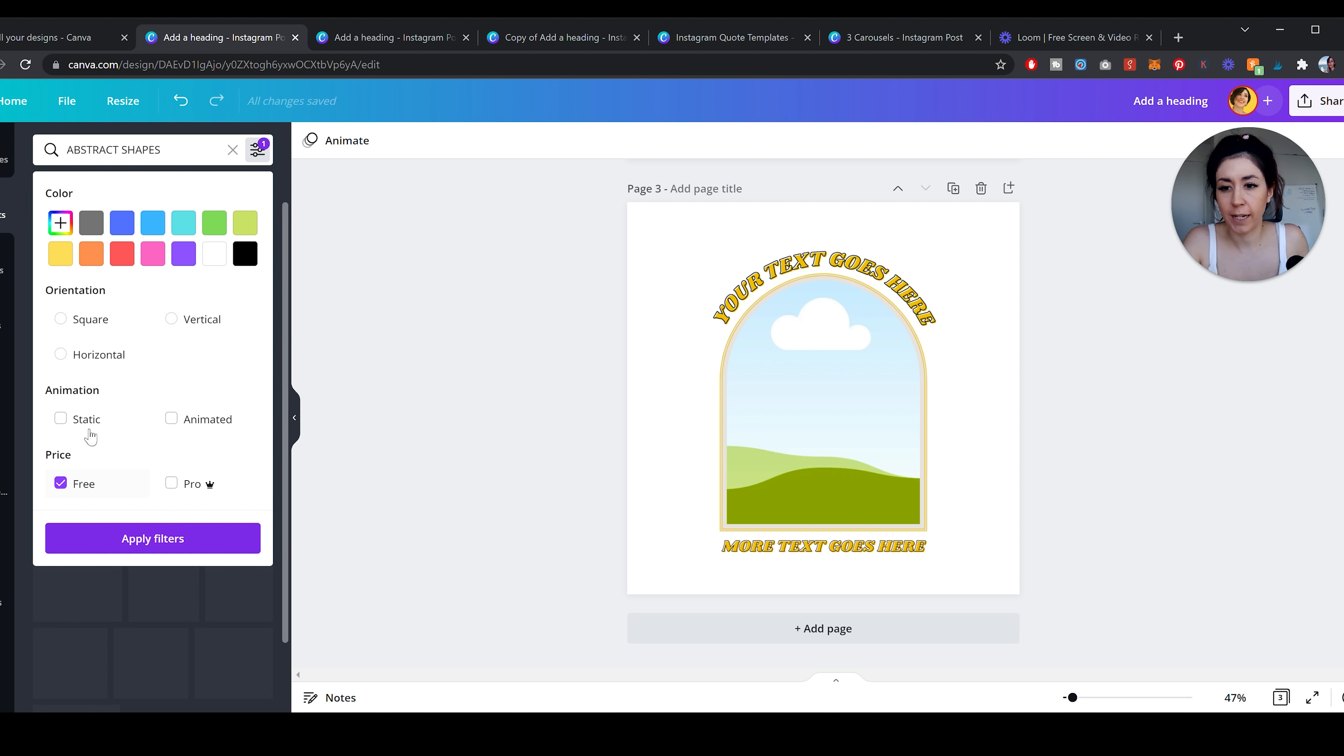
left_click(62, 418)
left_click(133, 538)
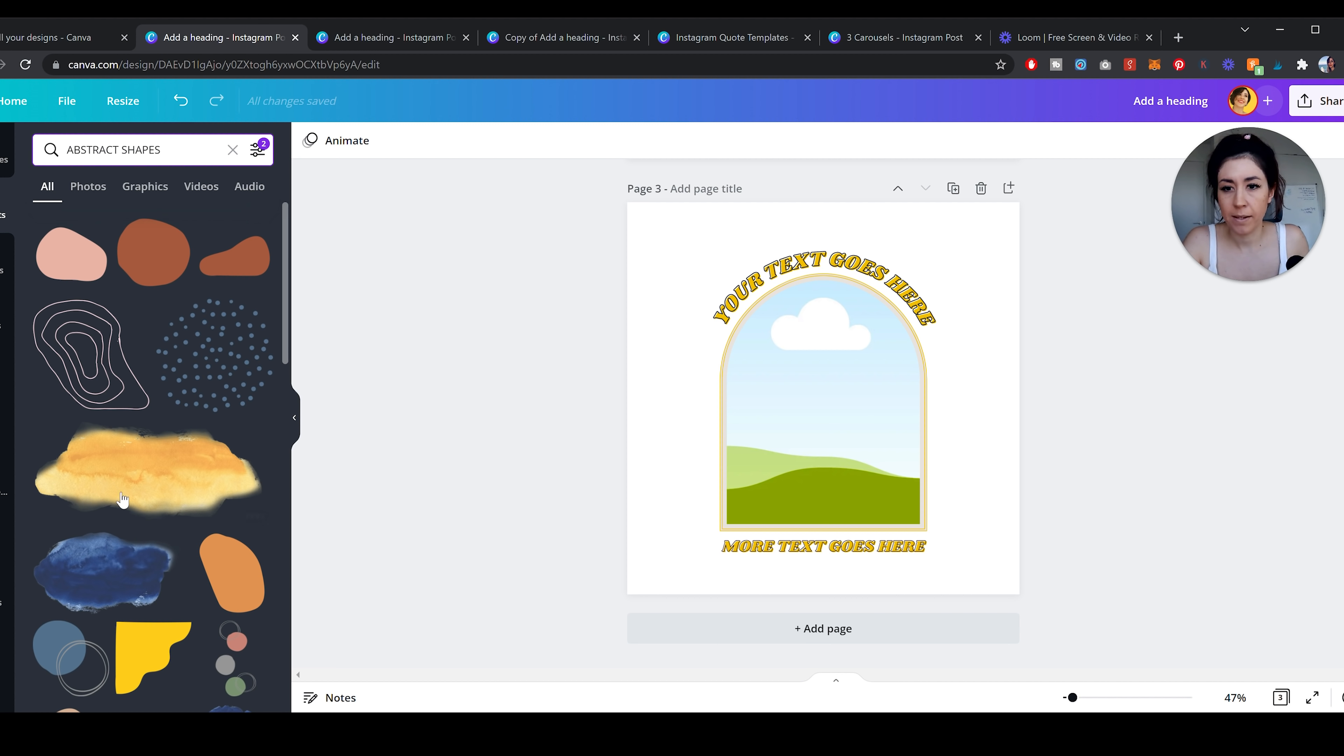
- Add the pink rounded blob to page 3, enlarge it past the page's width, and send it to the back
left_click(72, 253)
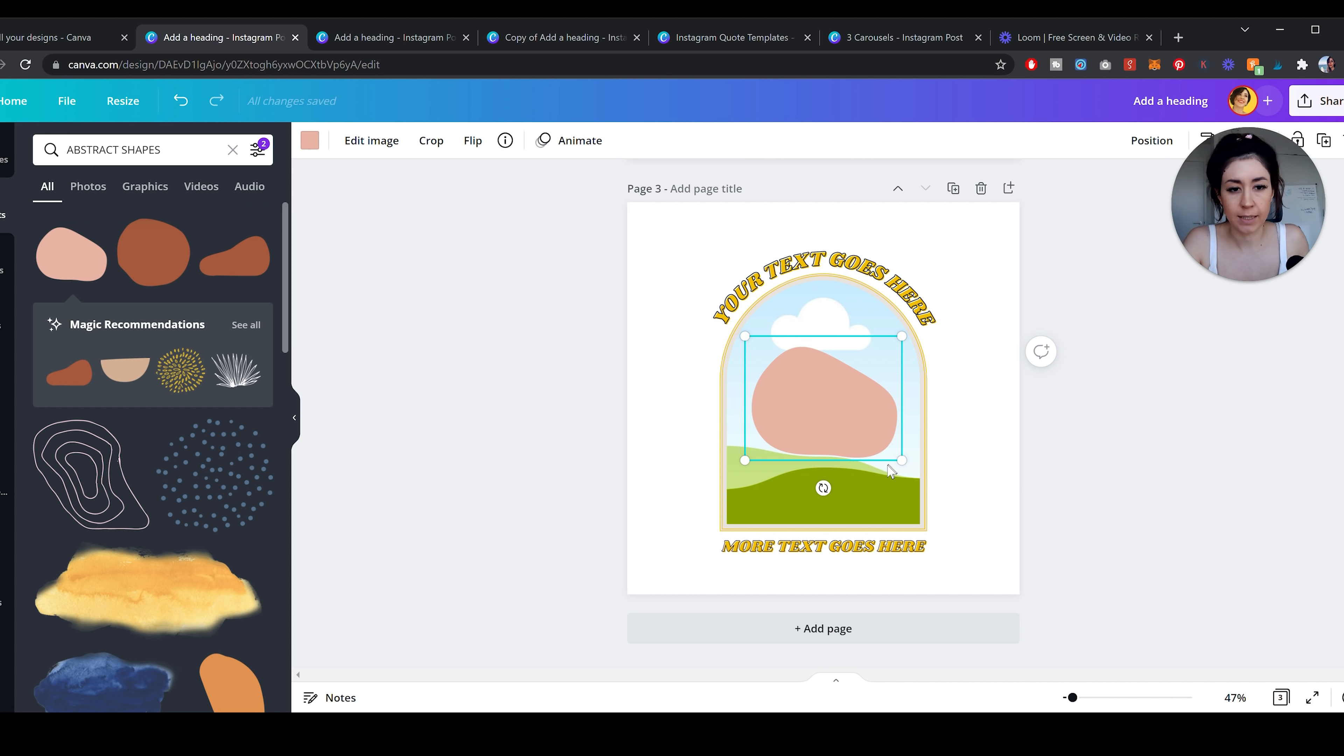
left_click_drag(902, 460, 1043, 573)
left_click_drag(721, 317, 604, 224)
left_click(1153, 140)
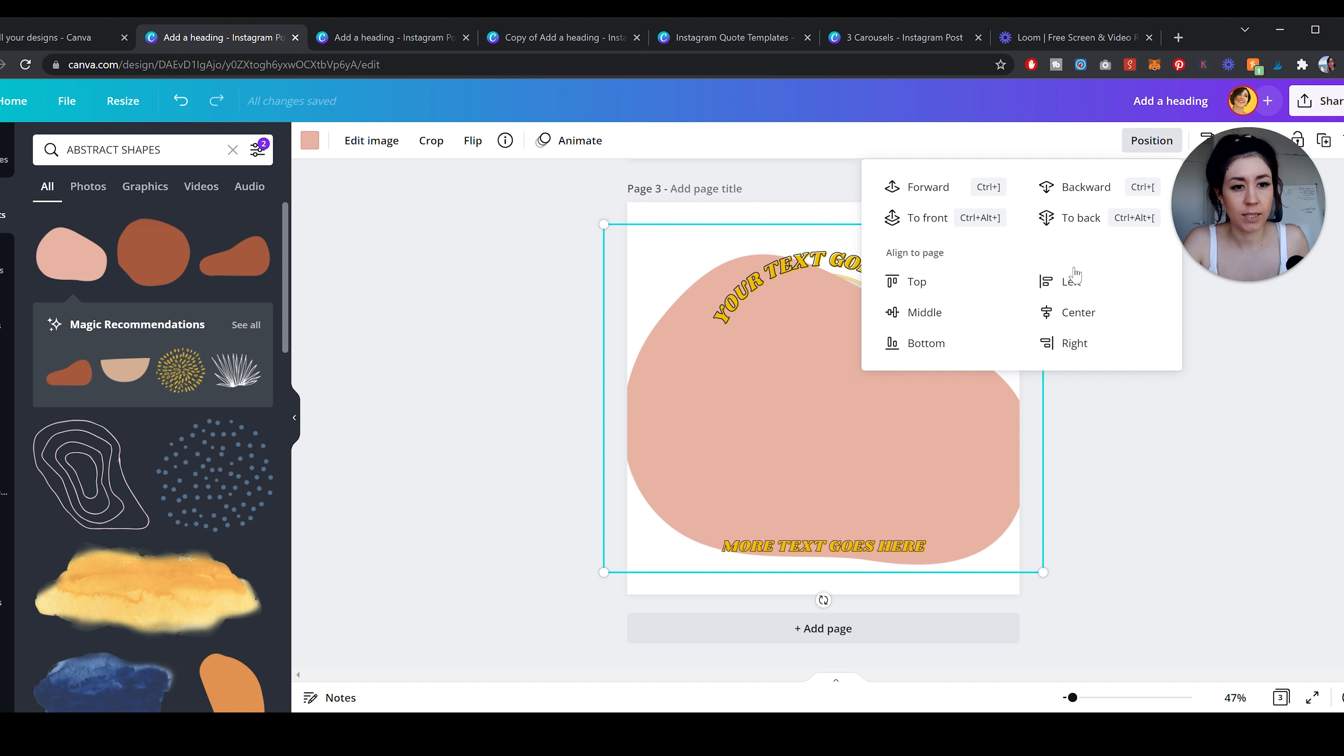
left_click(1083, 219)
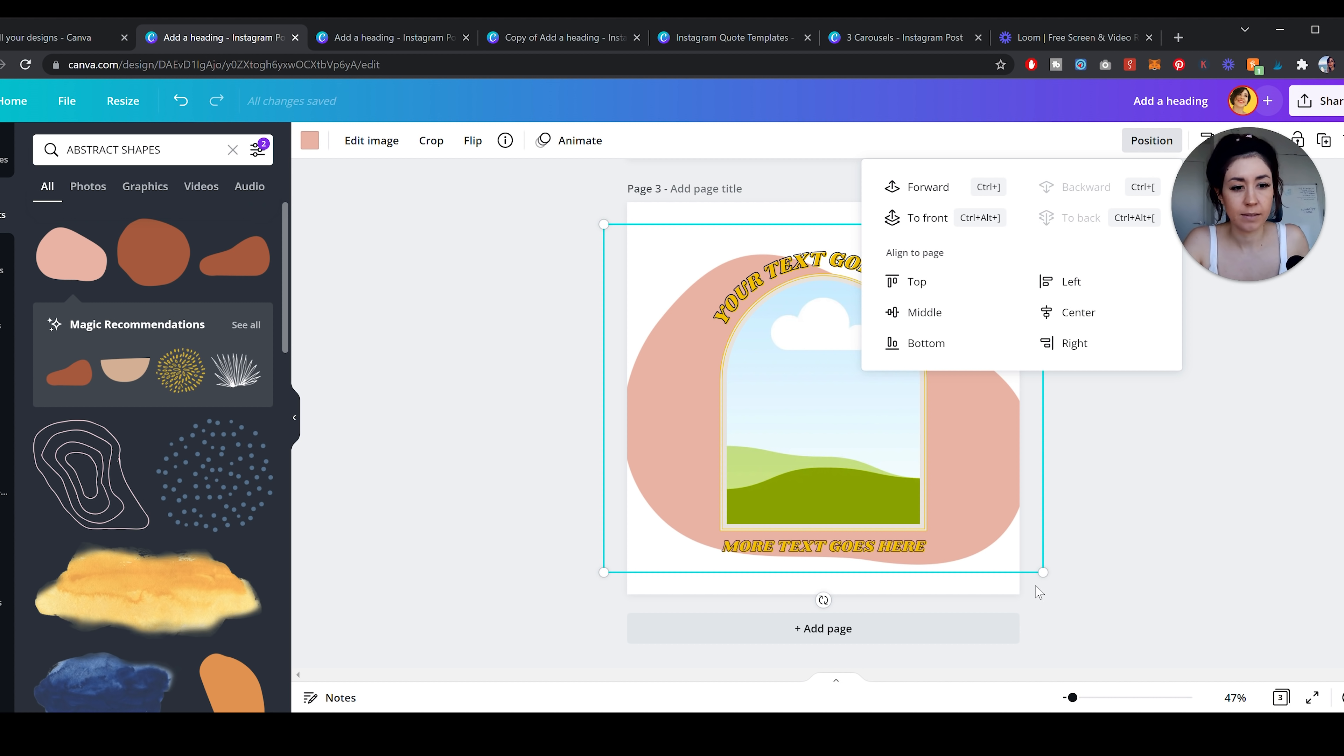
- Shrink the blob slightly, move it up behind the arched frame, and recolor it pale mint green
left_click_drag(1040, 562, 1022, 555)
left_click_drag(994, 450, 1006, 405)
left_click(1146, 609)
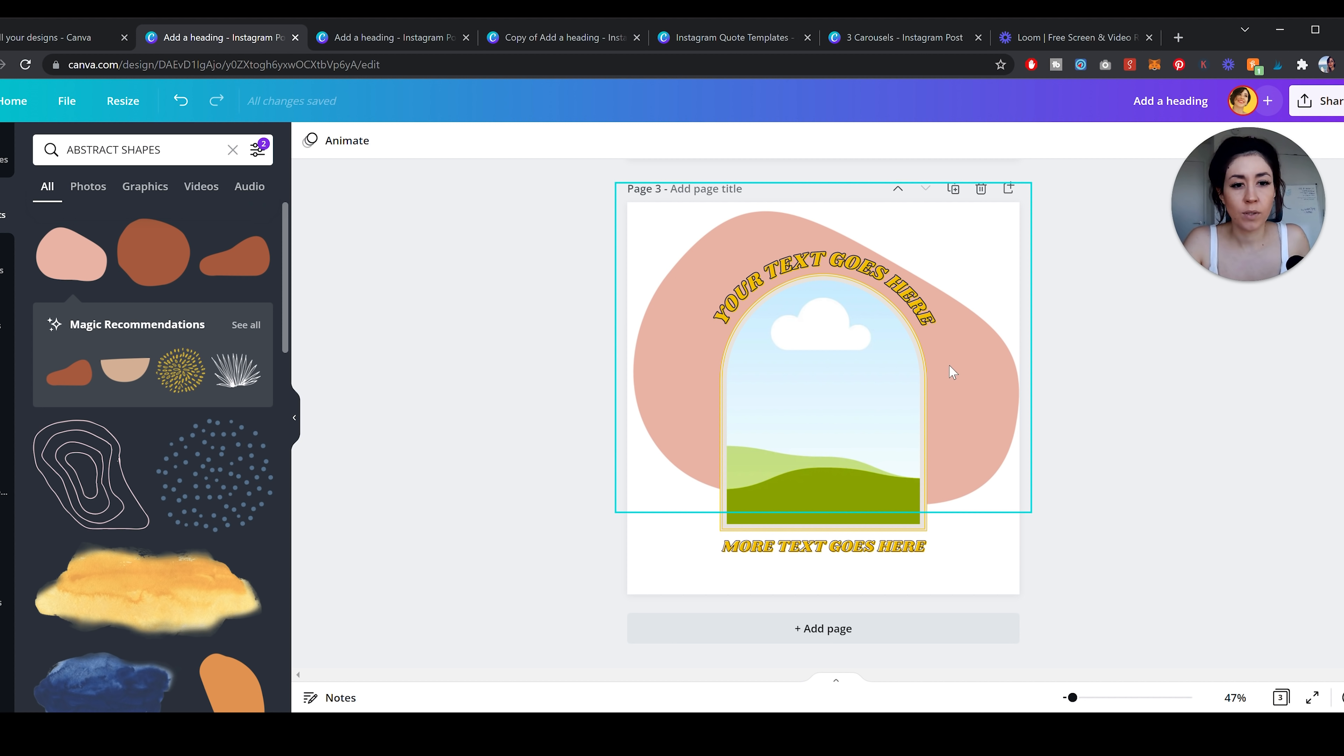
left_click(1000, 362)
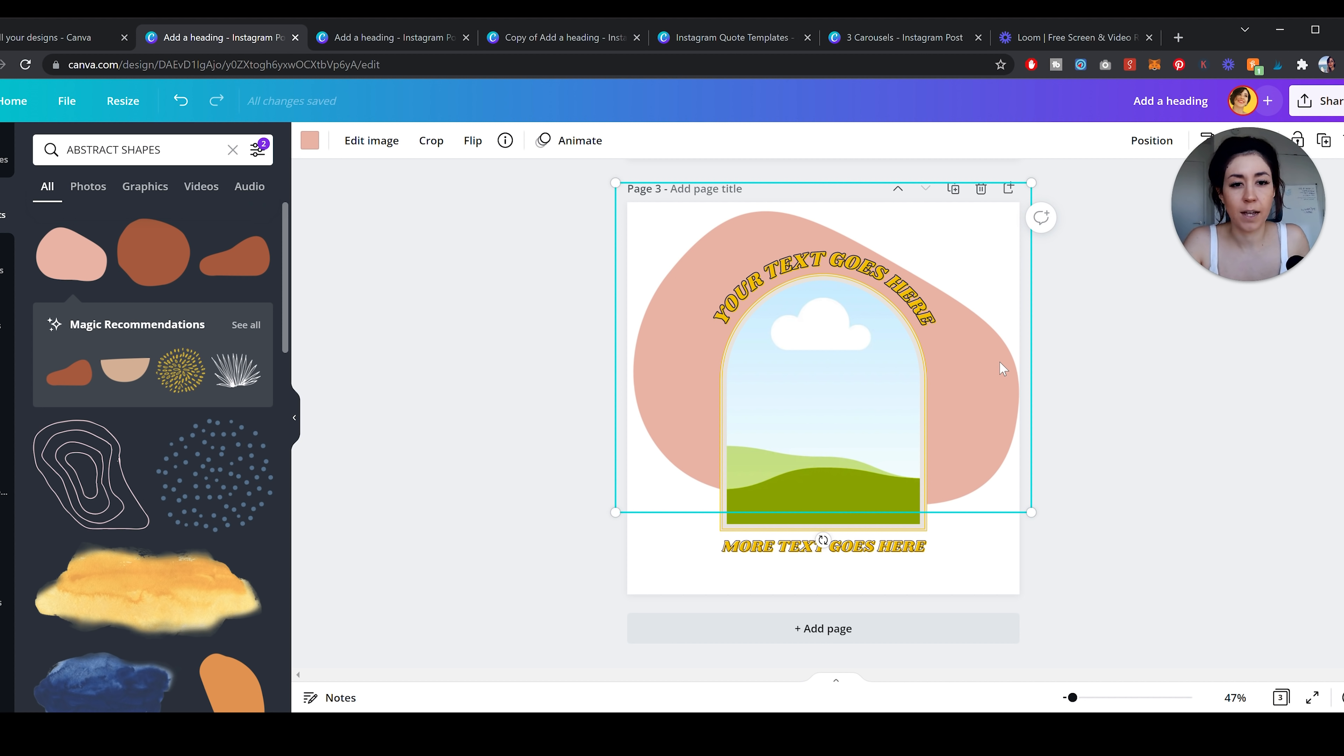
left_click(315, 143)
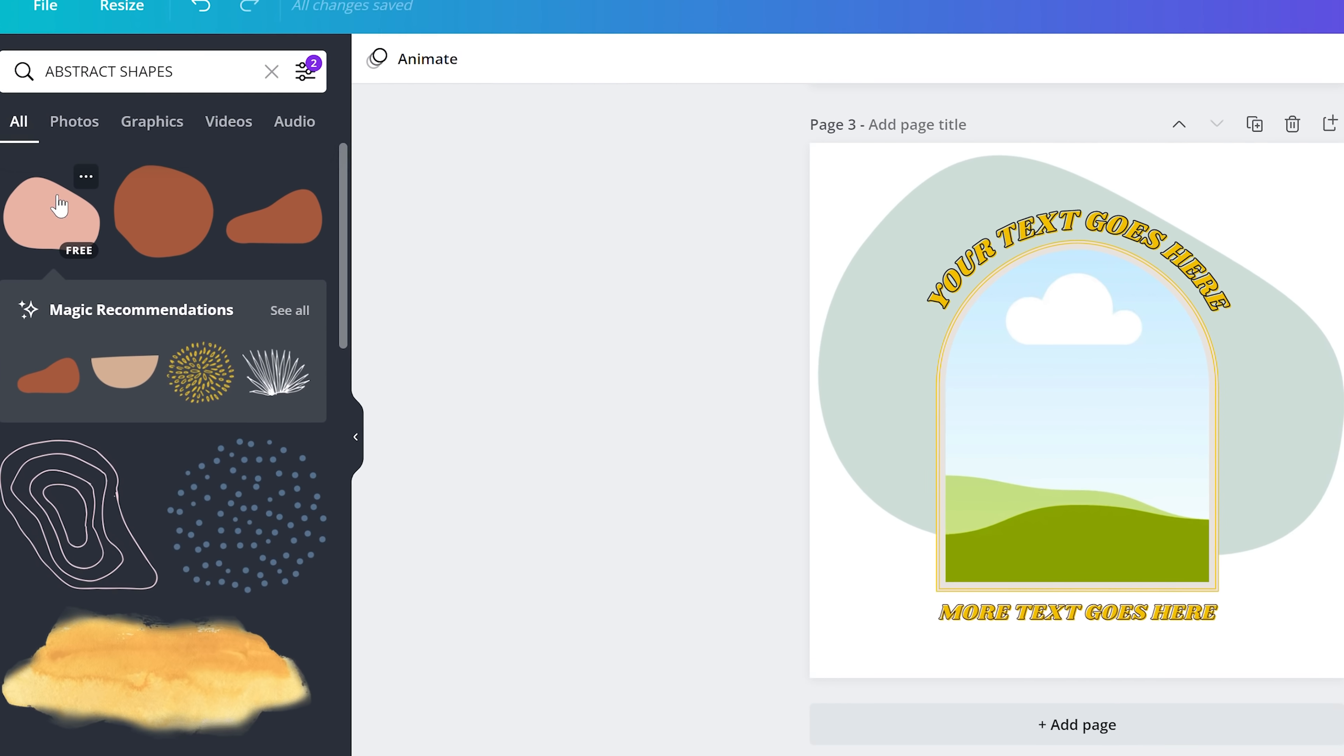
- Show more elements by sparklestroke and add the thin looping line graphic to page 3
left_click(85, 177)
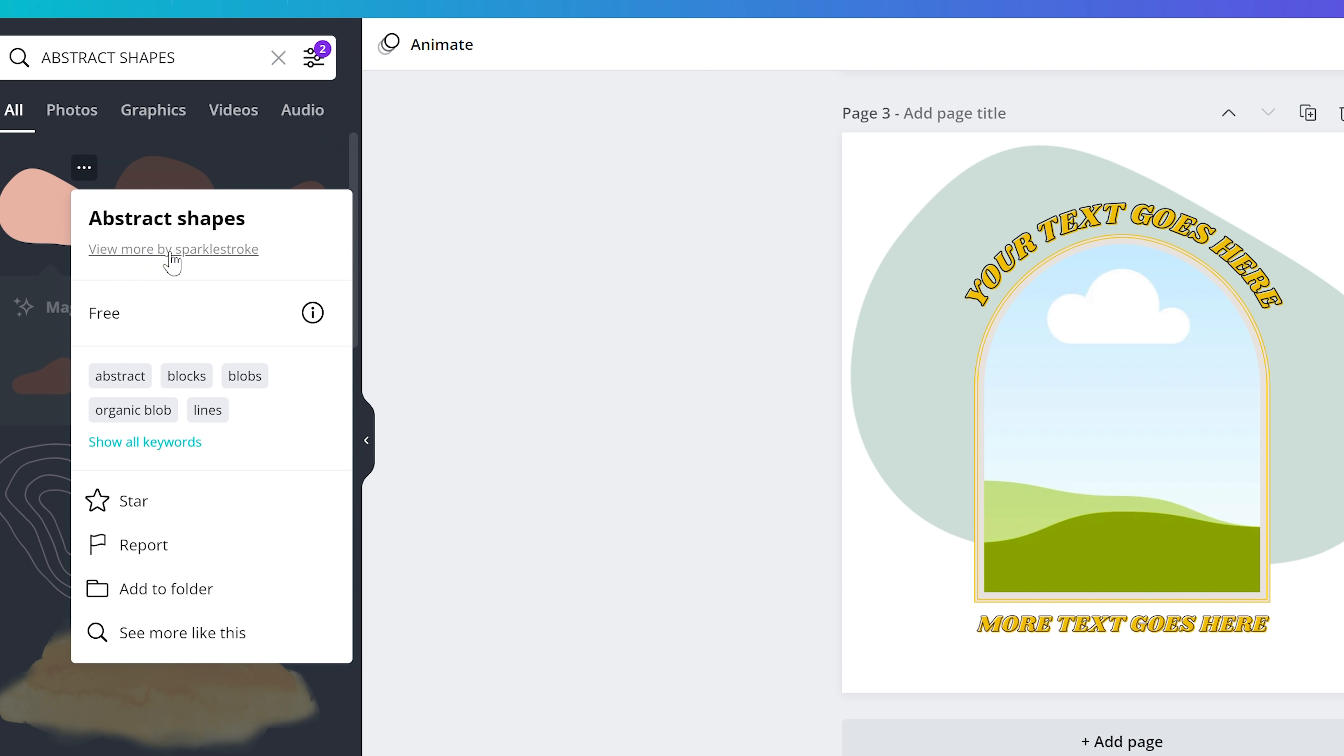
left_click(222, 260)
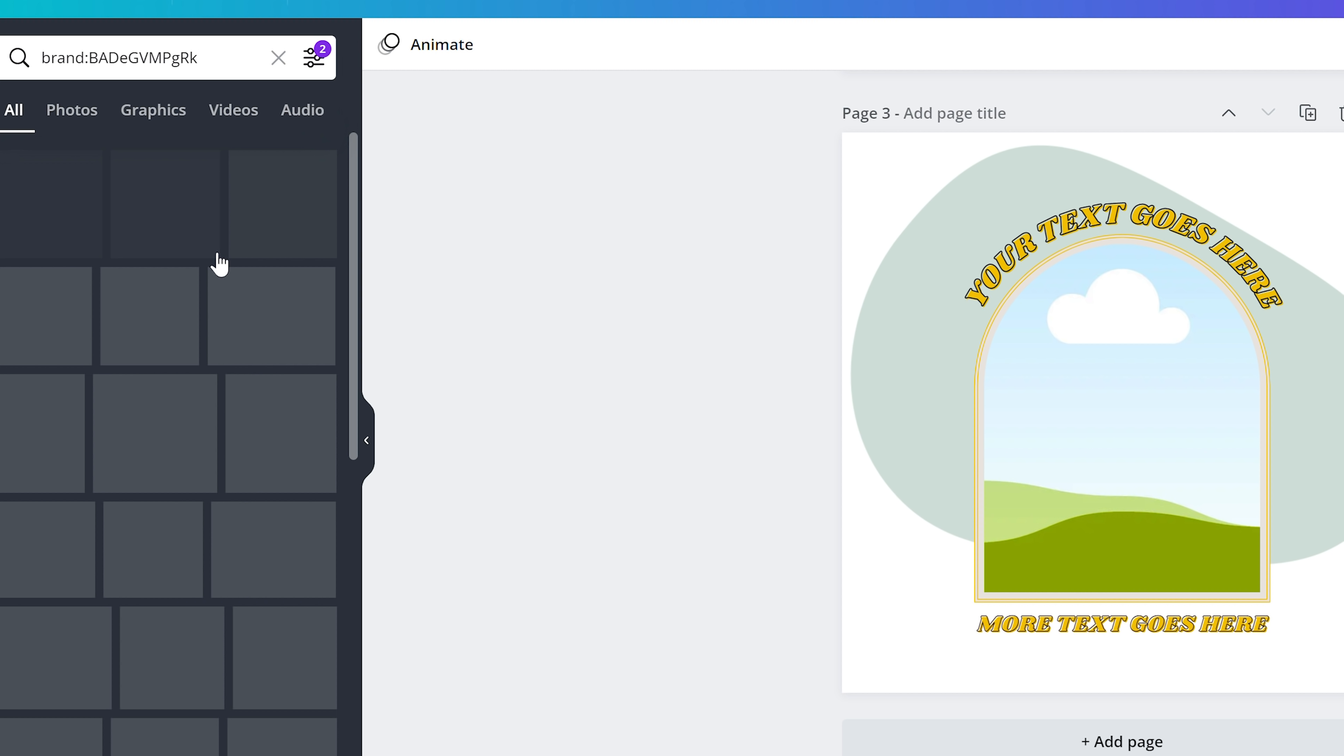
scroll(163, 462, "down", 15)
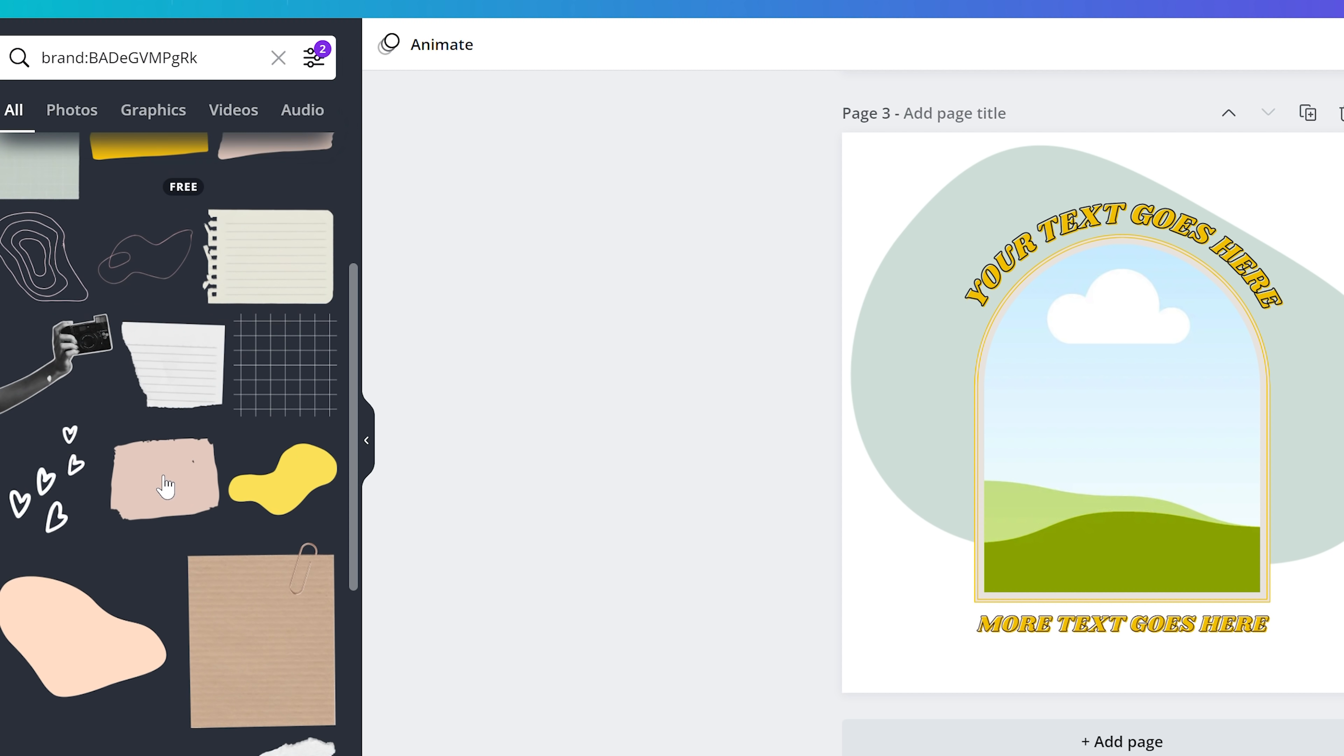
scroll(165, 481, "up", 10)
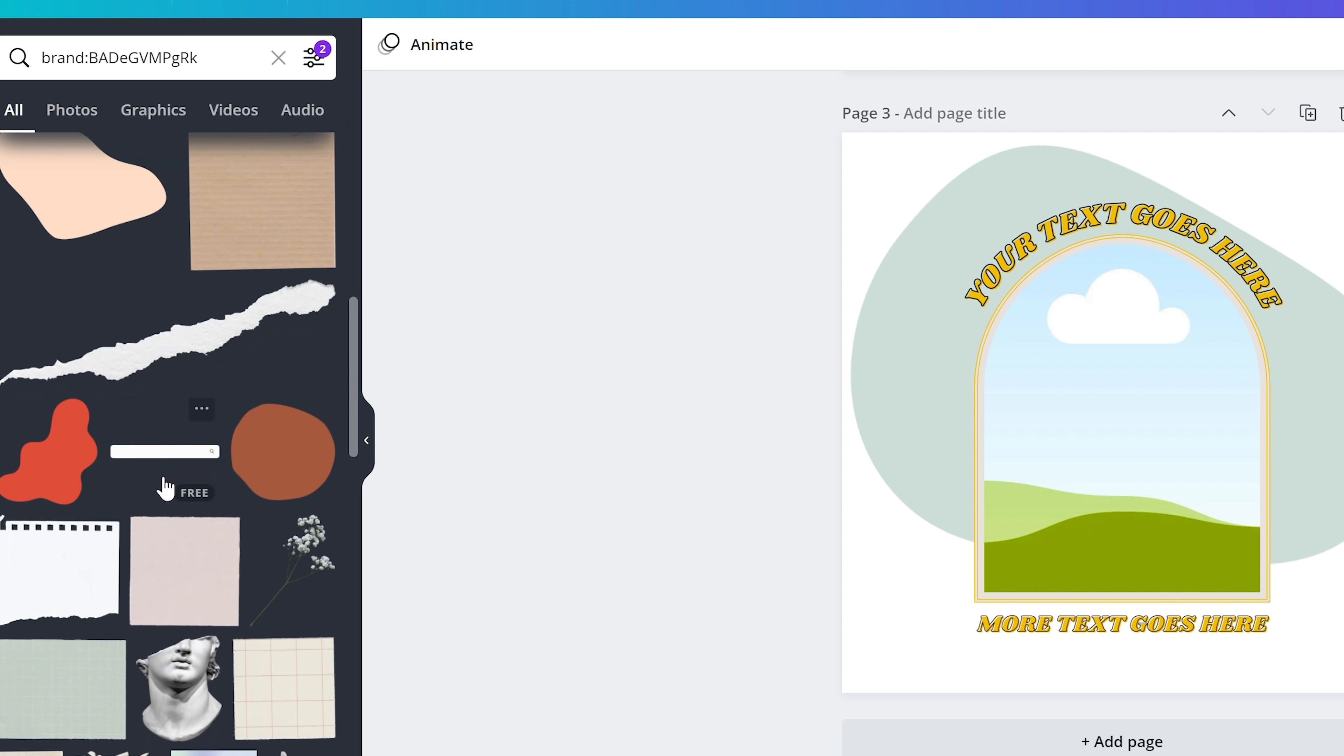
left_click(166, 549)
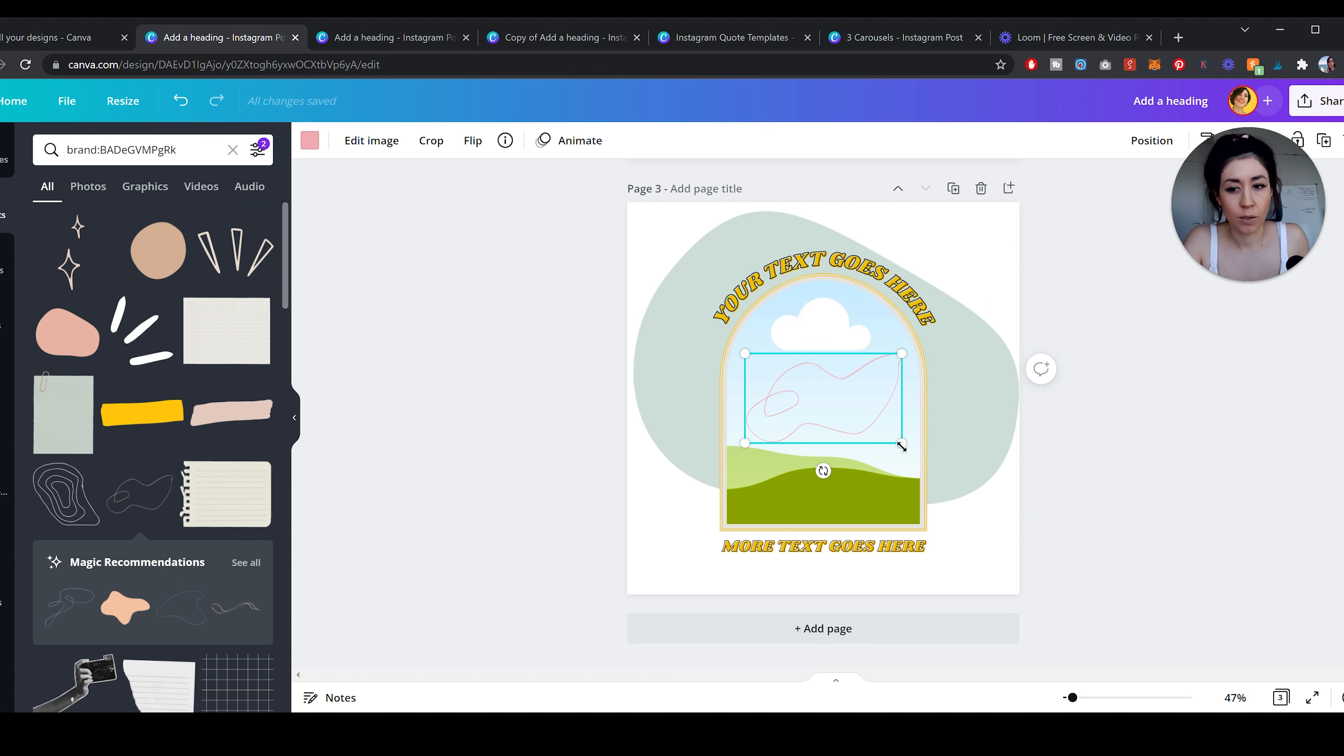
- Enlarge the looping line graphic beyond the page's width and rotate it slightly counterclockwise
left_click_drag(901, 445, 1125, 567)
left_click_drag(746, 565, 683, 638)
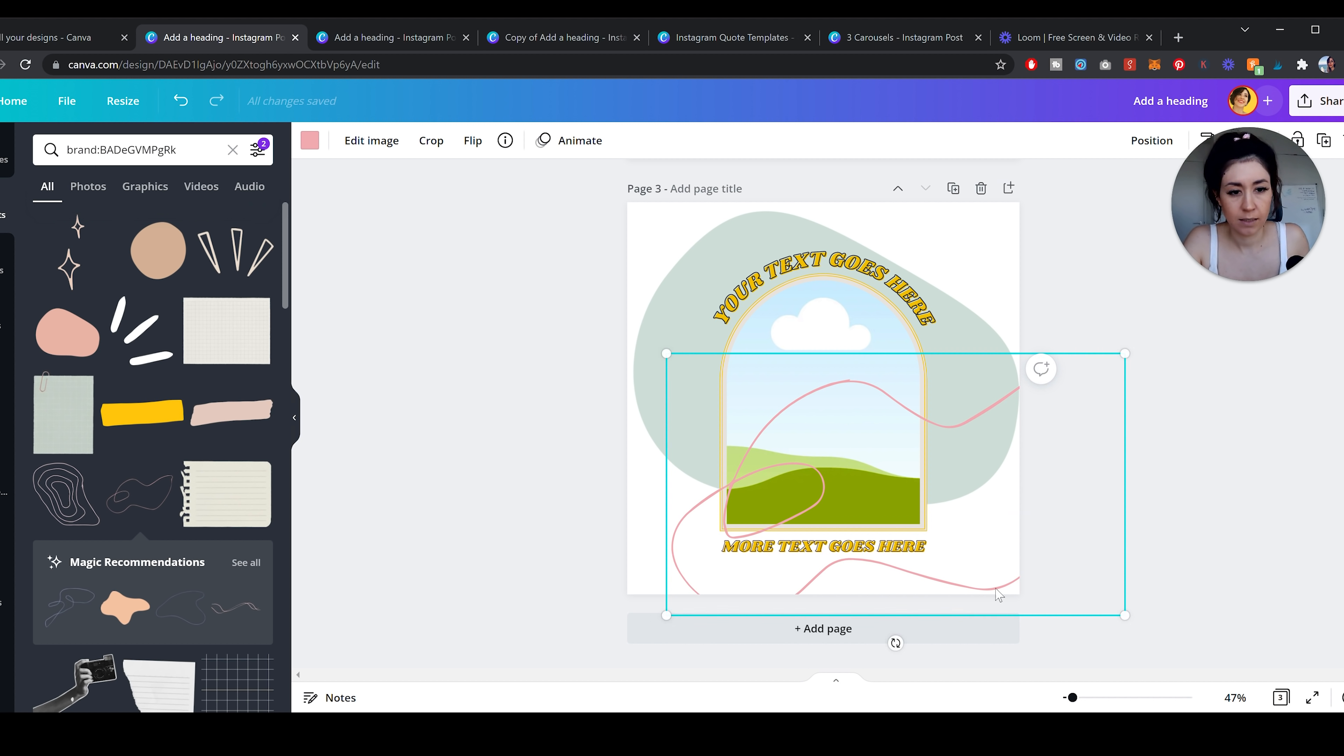
left_click_drag(896, 638, 1112, 516)
- Recolor the looping line pale beige and position it across the lower part of page 3
left_click(967, 576)
left_click(547, 409)
left_click(631, 466)
left_click(488, 502)
left_click(654, 515)
left_click(584, 416)
left_click(648, 419)
left_click(1128, 533)
left_click(966, 540)
left_click(1166, 464)
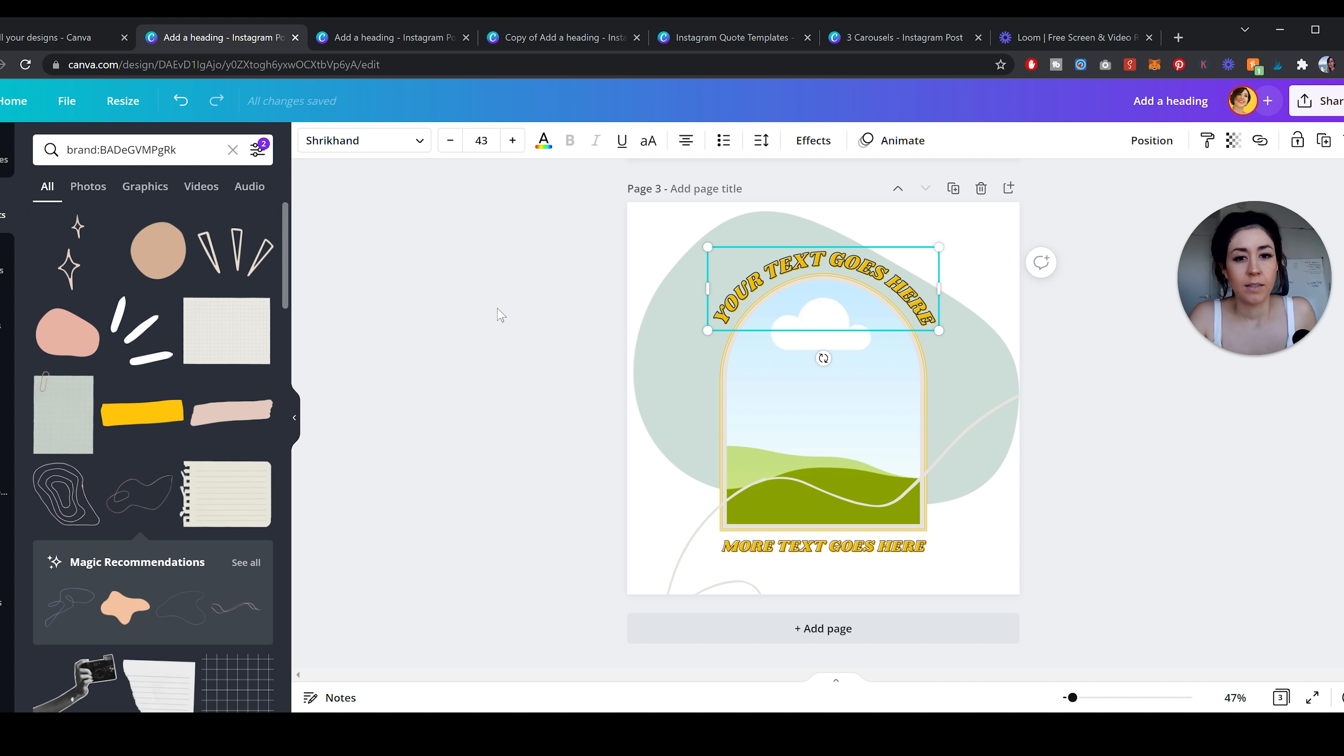
- Duplicate page 3 and delete the looping line graphic from the copy
left_click(501, 315)
left_click(953, 191)
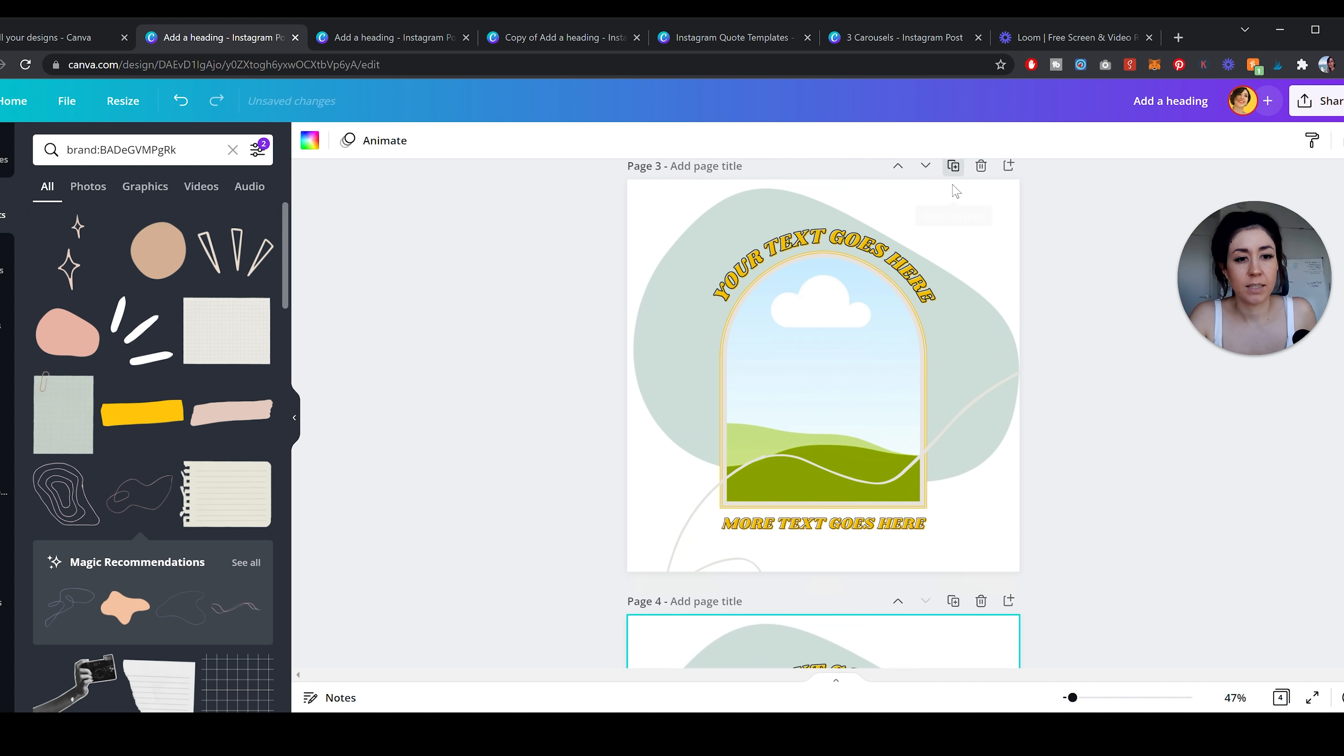
left_click(991, 451)
key("Delete")
- Set the background of page 4 to the teal of the Instagram Templates palette
left_click(982, 571)
left_click(310, 140)
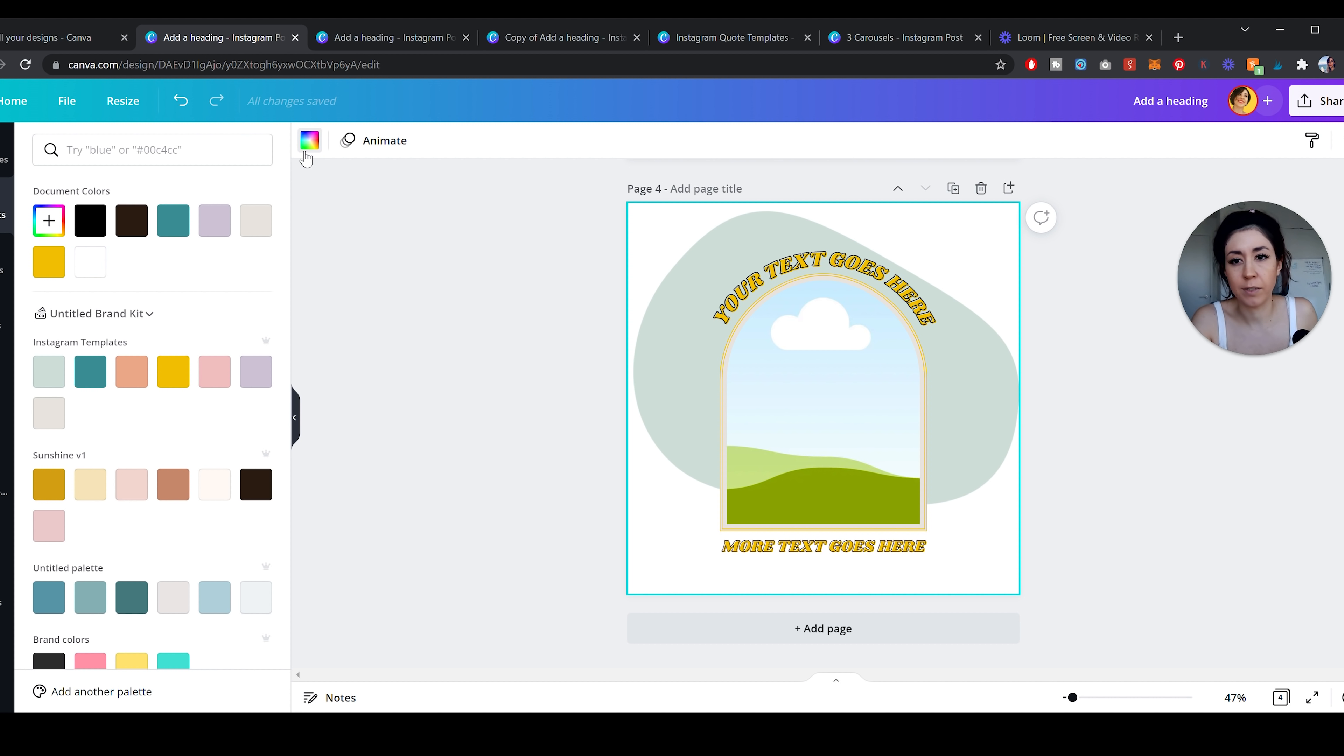
left_click(173, 372)
left_click(256, 372)
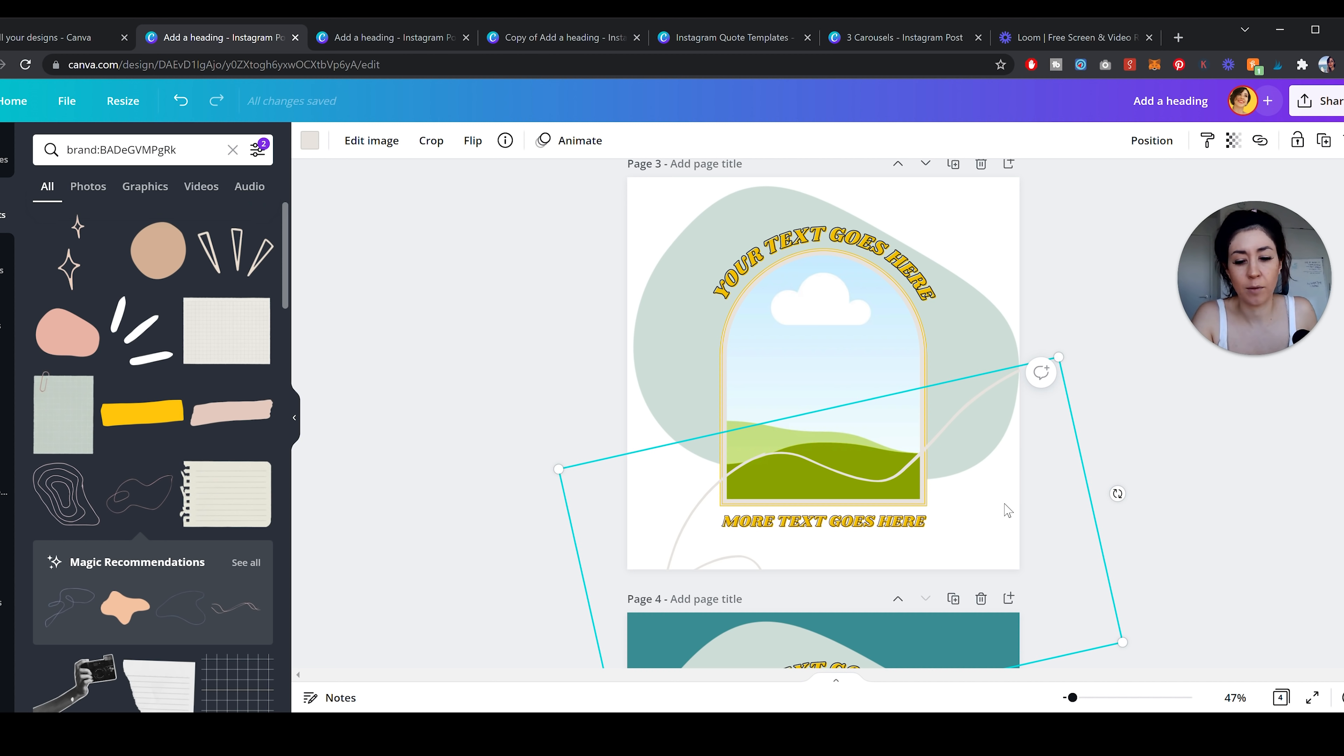
- Copy the looping line graphic from page 3 and paste it onto page 4
left_click(480, 427)
scroll(481, 430, "down", 7)
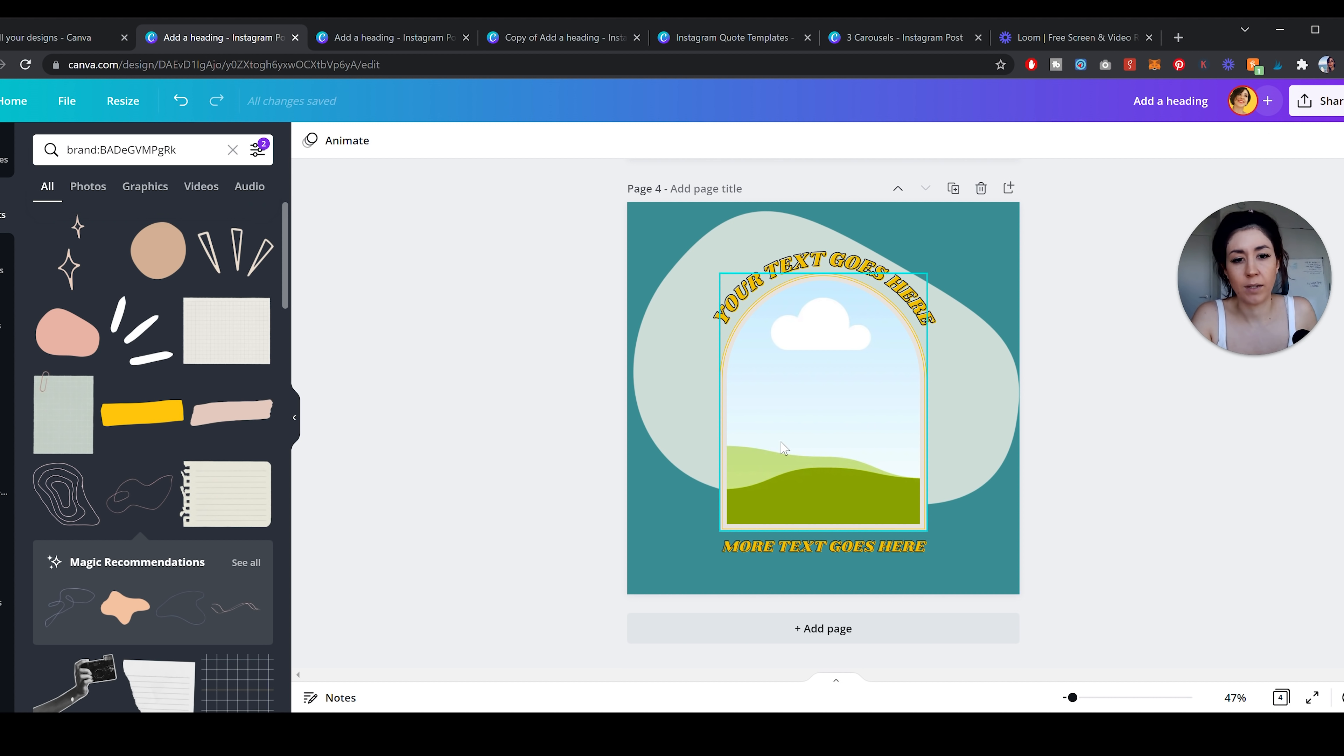
left_click(773, 448)
key("ctrl+v")
left_click(551, 441)
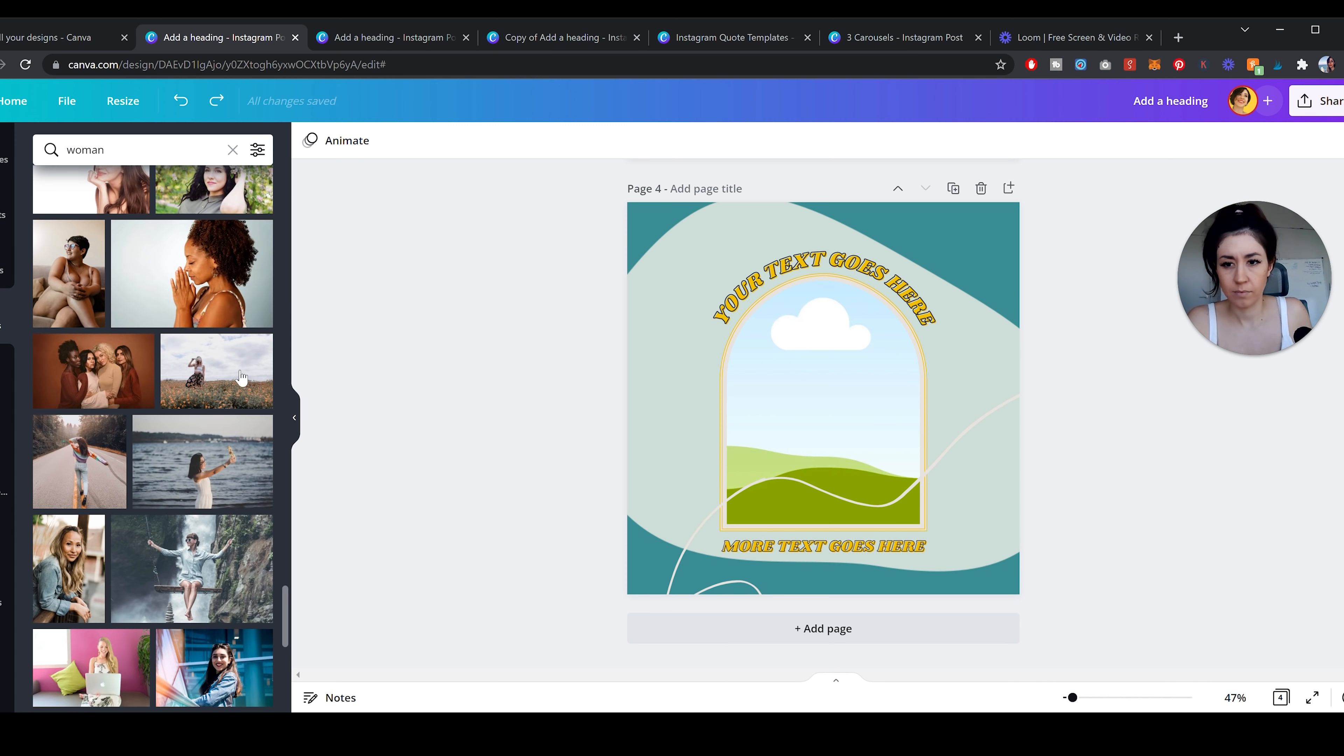
- Place the photo of the woman standing in a flower field into page 4's arched frame
left_click_drag(222, 370, 843, 448)
left_click(834, 297)
double_click(839, 413)
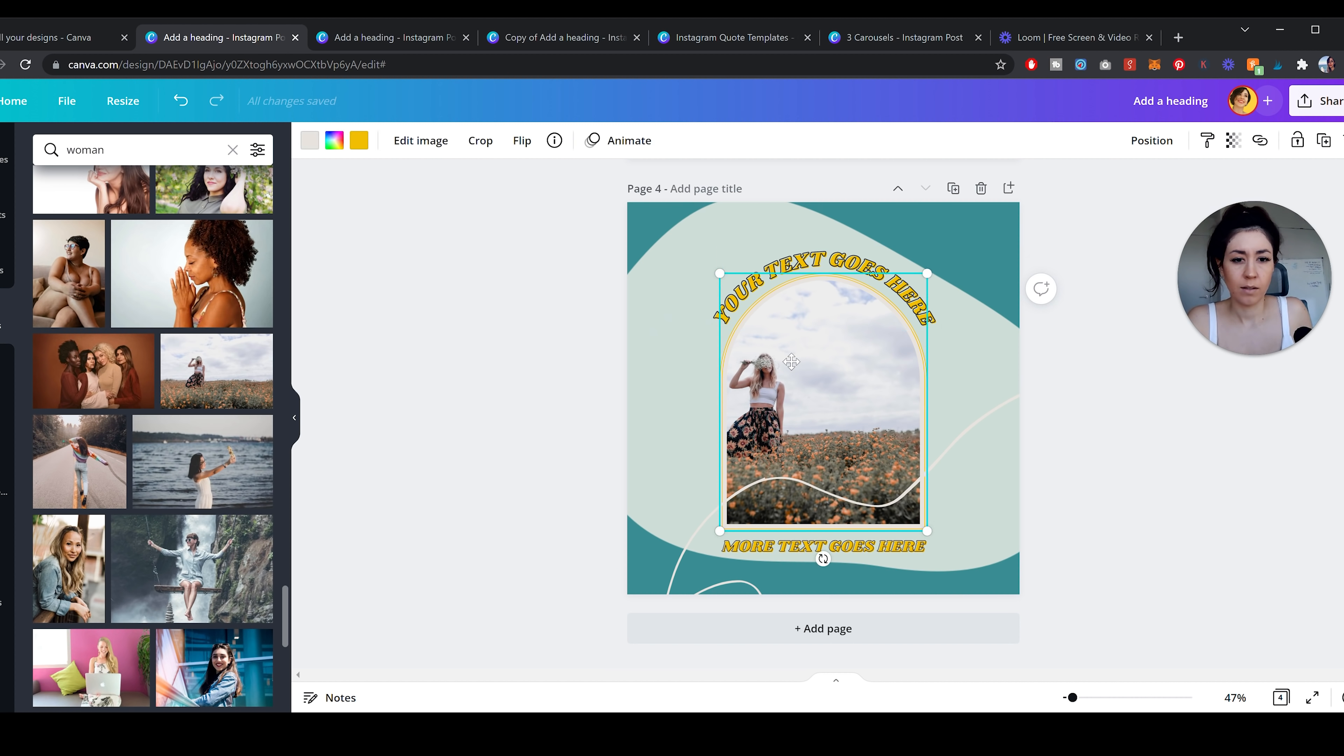
left_click(1004, 447)
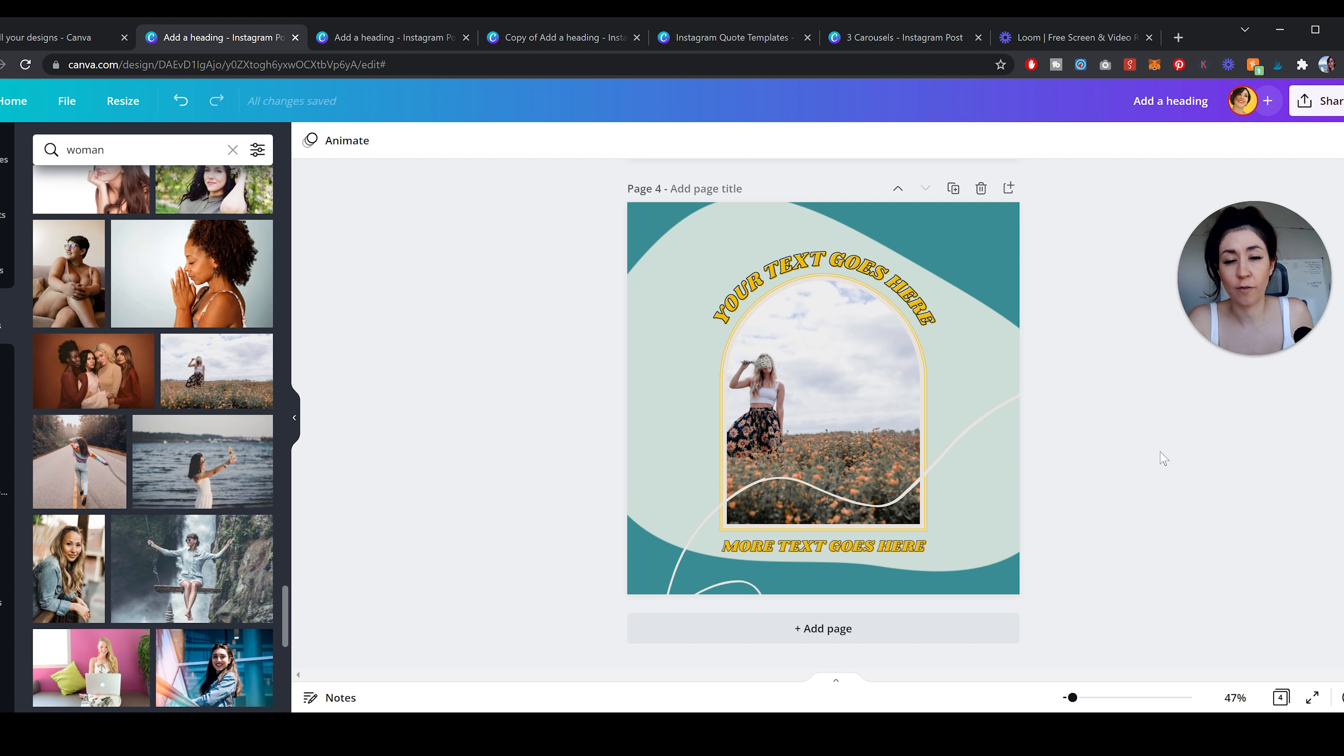
- Enlarge the photo inside the arched frame and shift it so the woman stands closer to the center
double_click(800, 385)
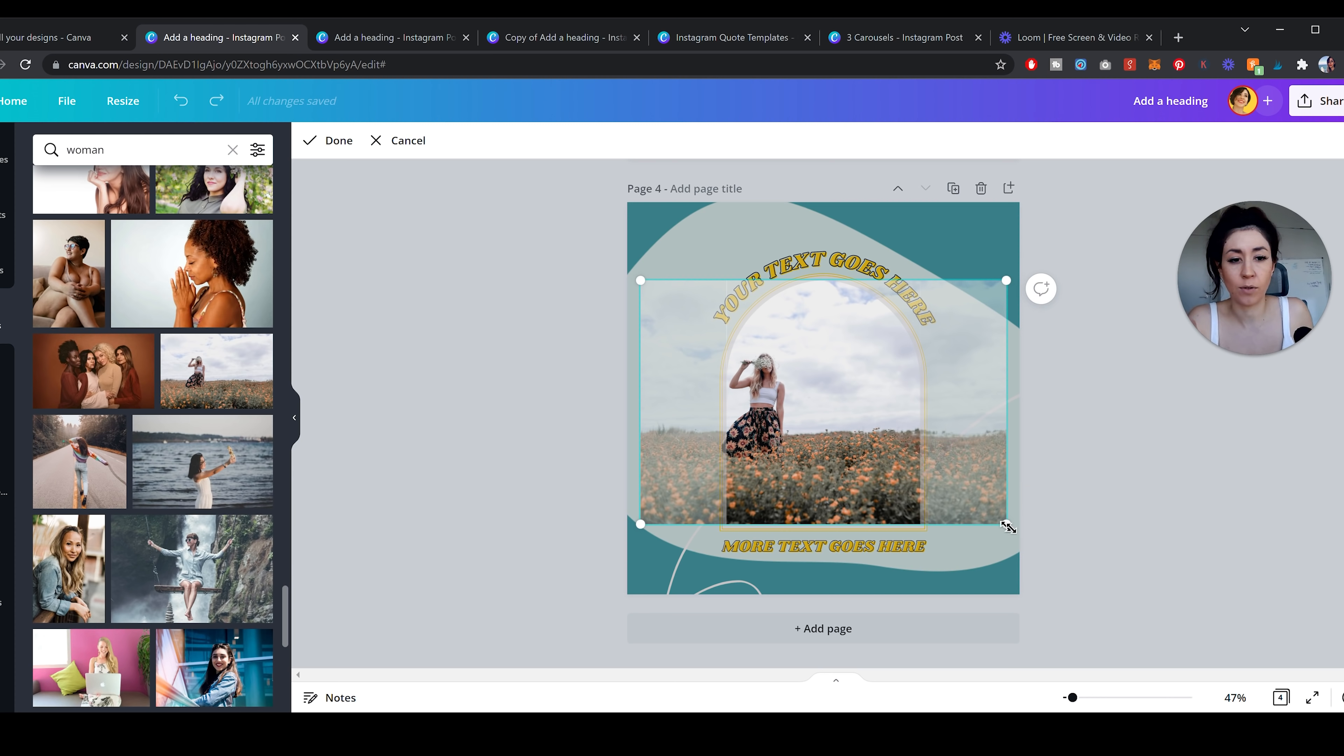
left_click_drag(1007, 526, 1091, 579)
left_click_drag(1060, 509, 1066, 468)
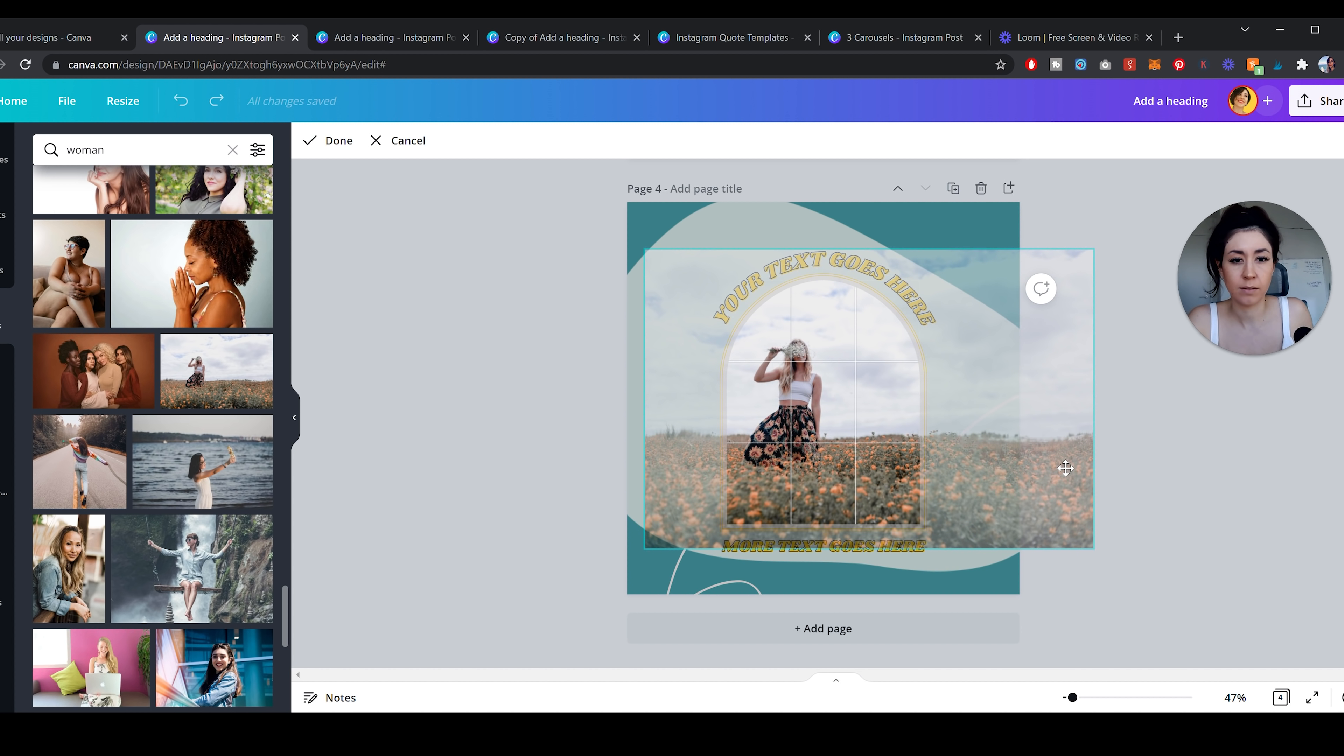
left_click(1228, 578)
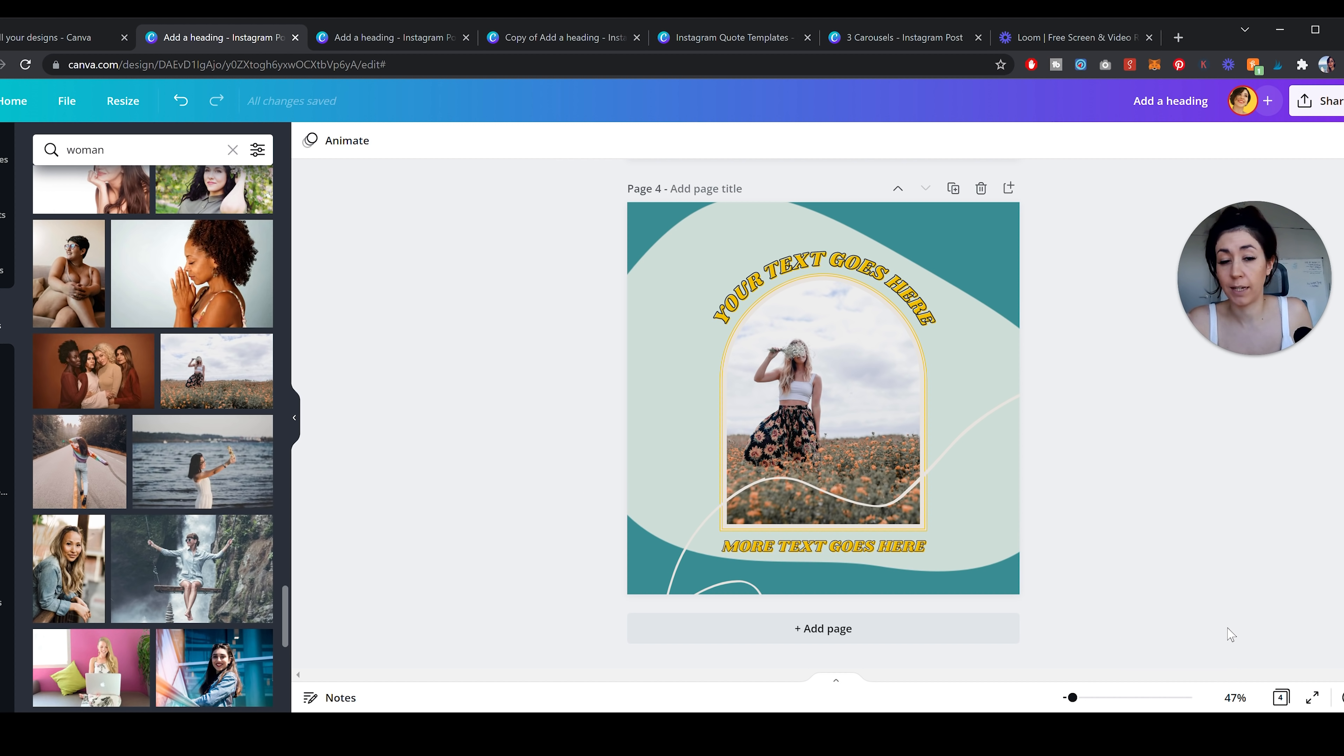
- Remove the photo from page 4's arched frame and undo the removal
left_click(809, 408)
key("Delete")
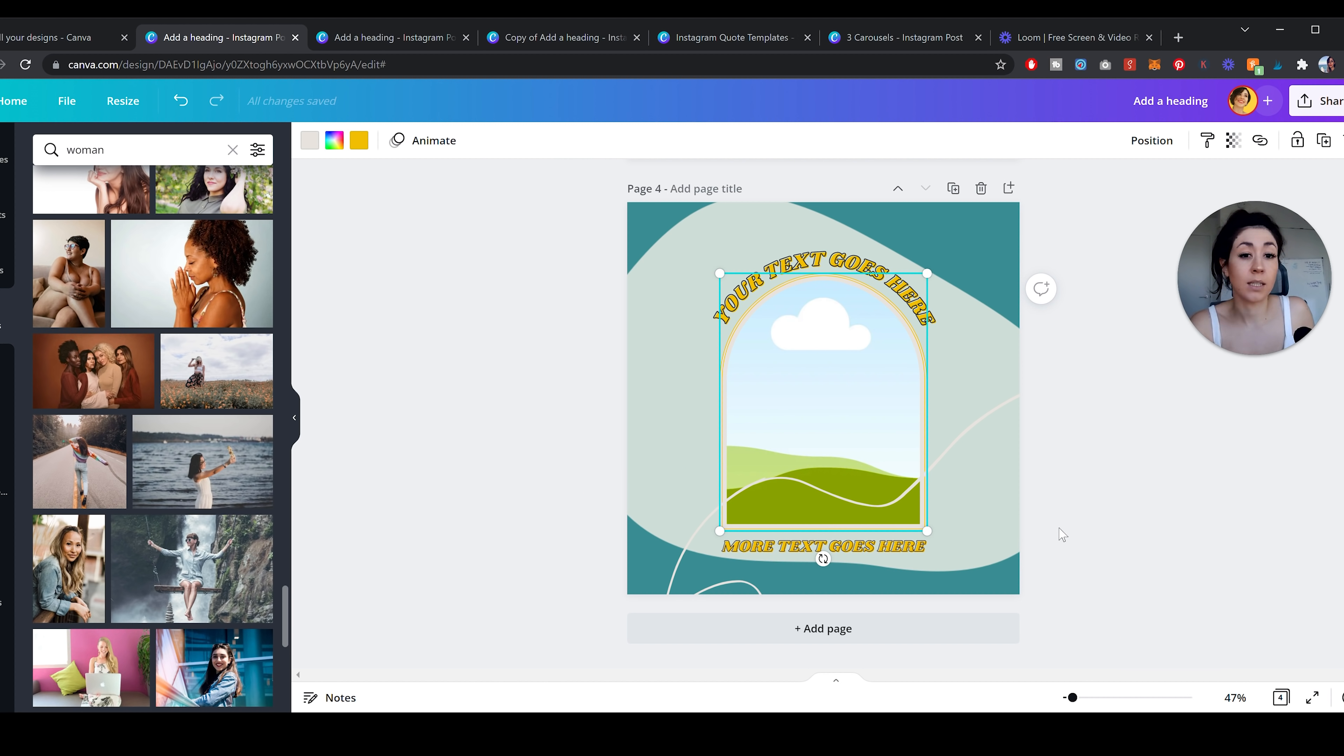
left_click(1131, 537)
key("ctrl+z")
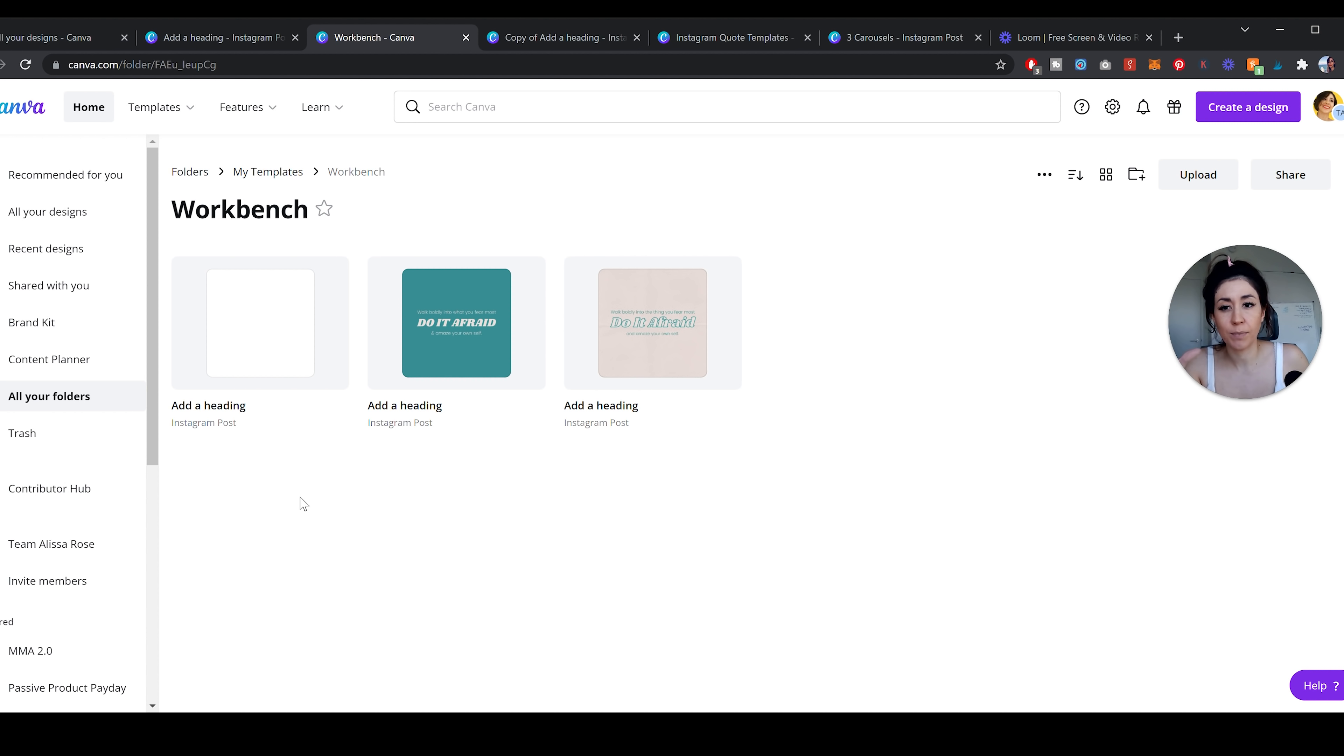
- Make a copy of the first design in the Workbench folder and move that copy into My Templates > Final Templates
left_click(332, 276)
left_click(341, 392)
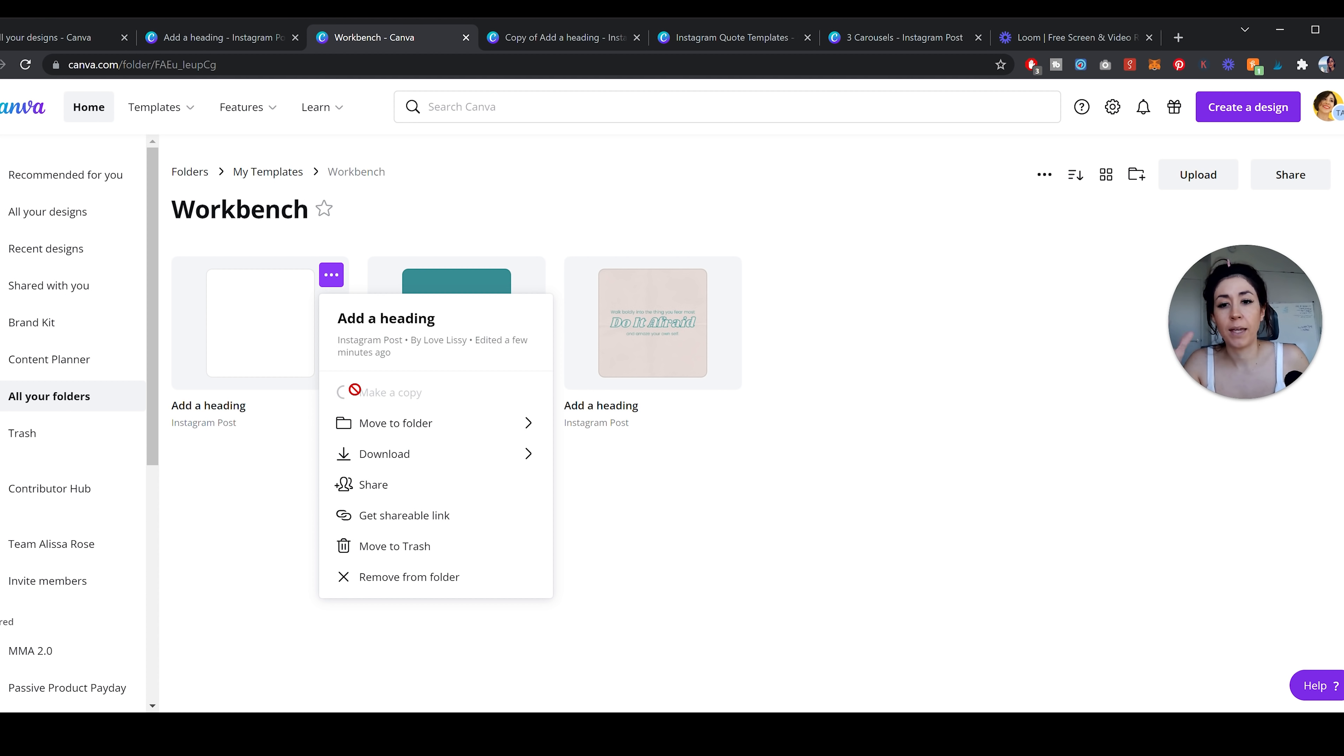
left_click(331, 274)
left_click(371, 423)
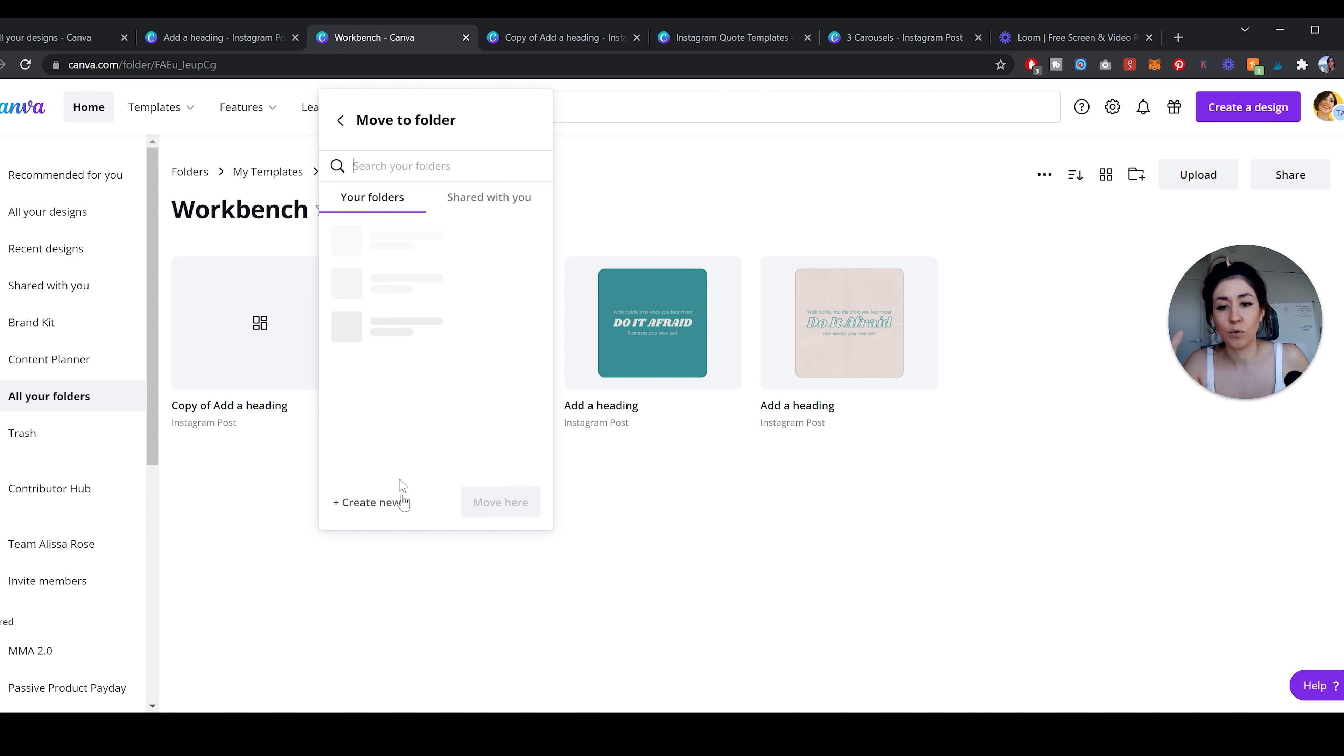
scroll(463, 333, "down", 1)
scroll(464, 333, "down", 10)
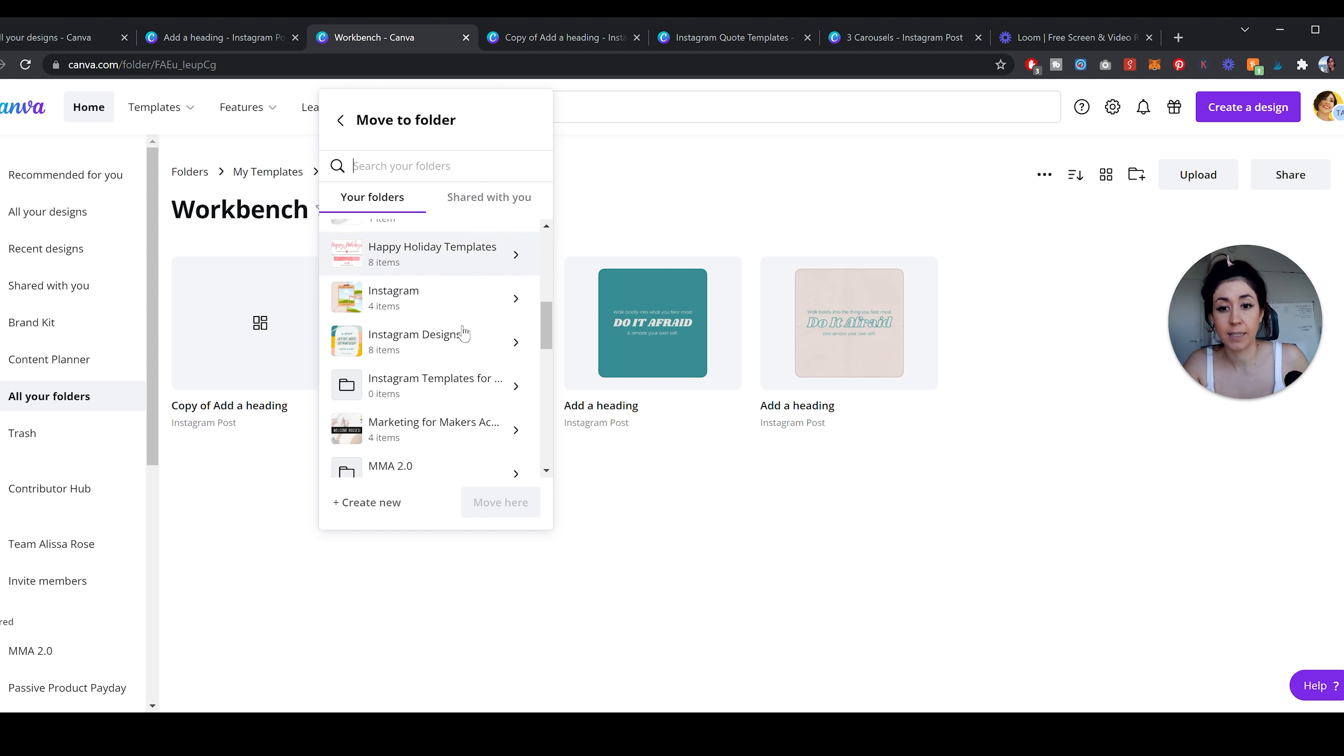
scroll(460, 331, "down", 4)
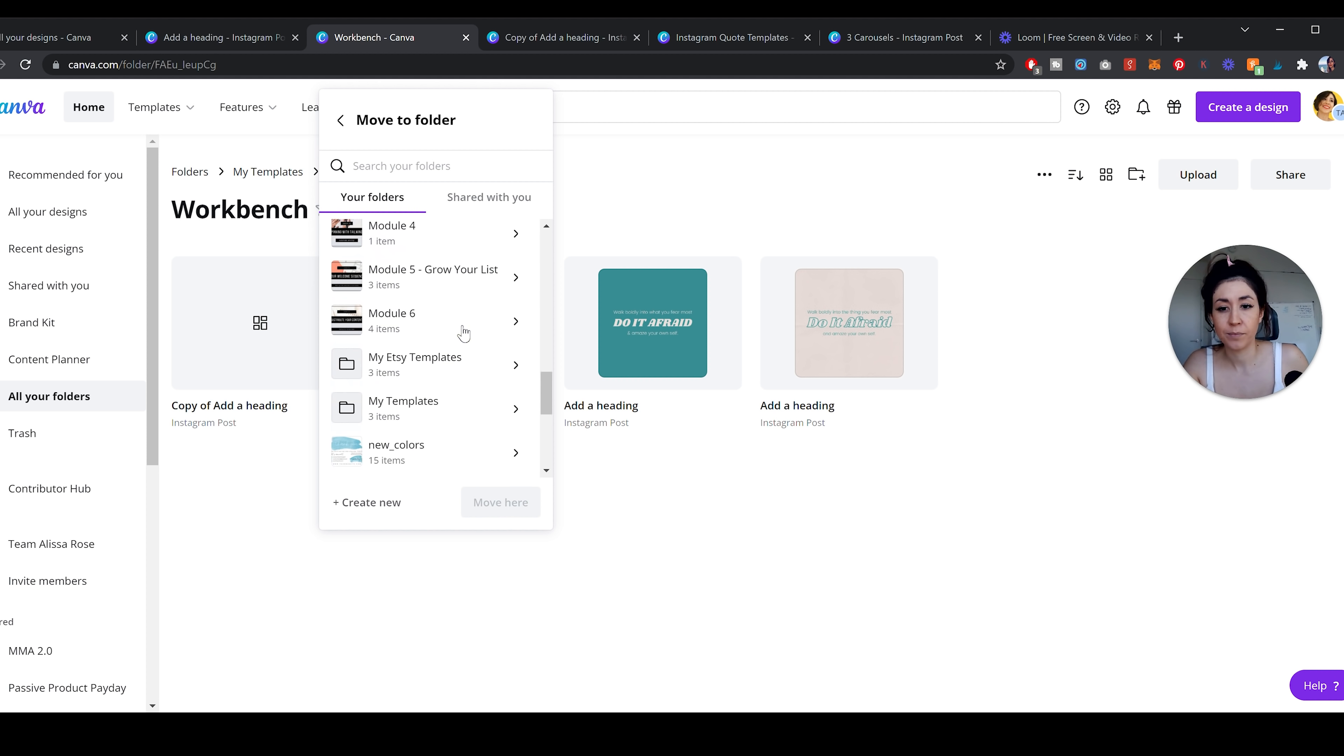
left_click(486, 324)
left_click(516, 326)
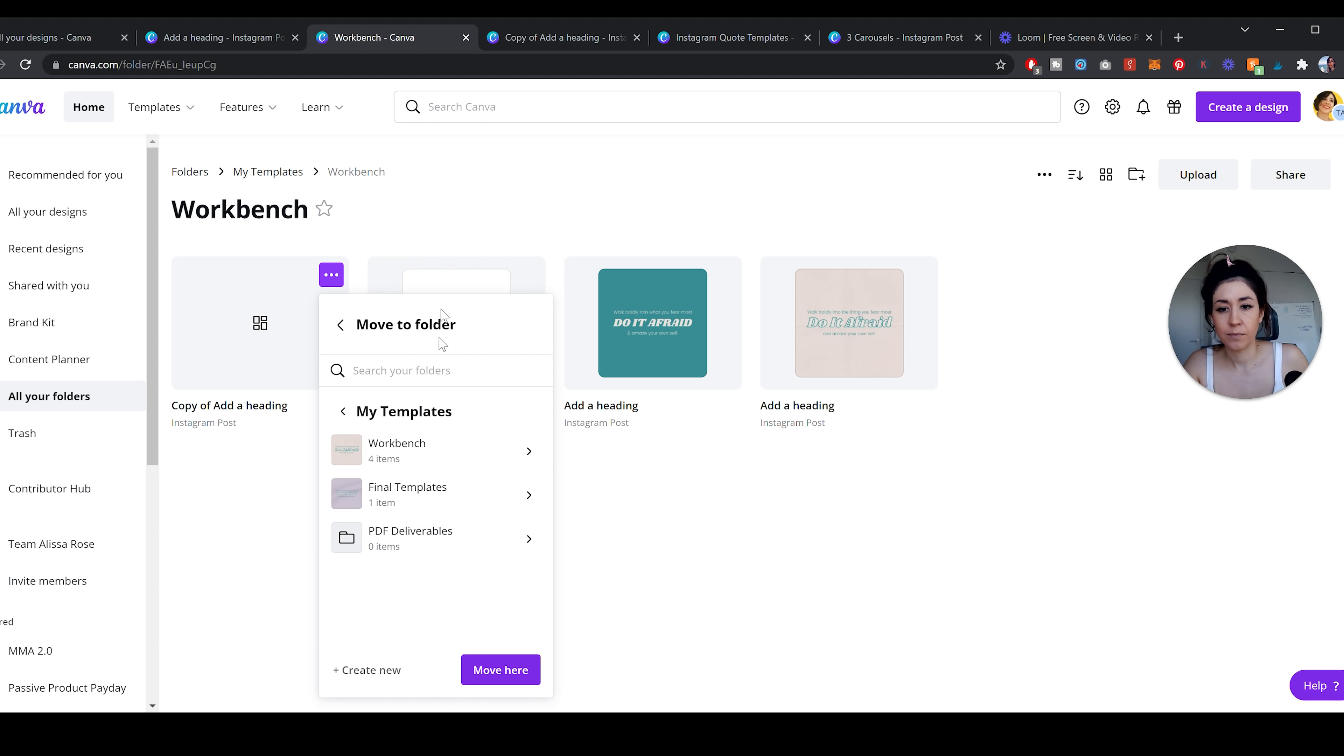
left_click(530, 496)
left_click(498, 670)
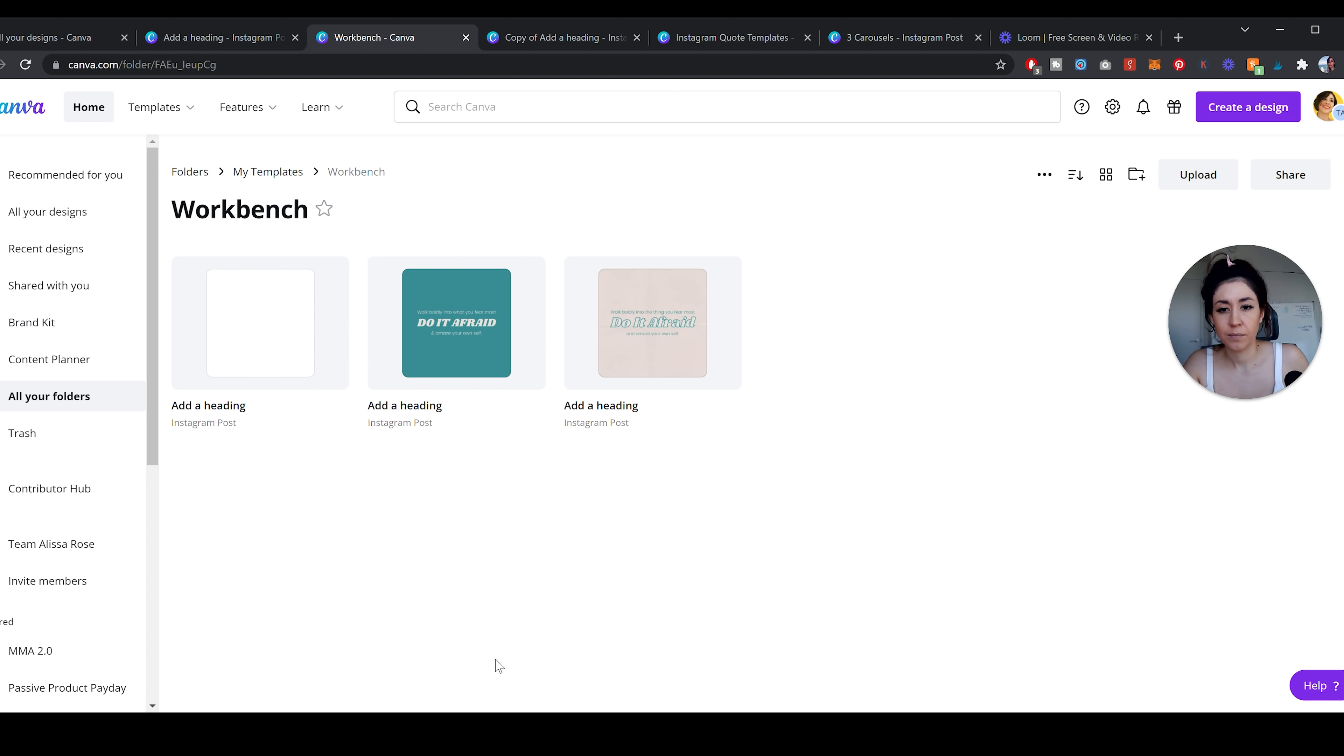
- Open the copied design from the Final Templates folder and rename it Instagram Templates
scroll(52, 673, "down", 8)
left_click(51, 668)
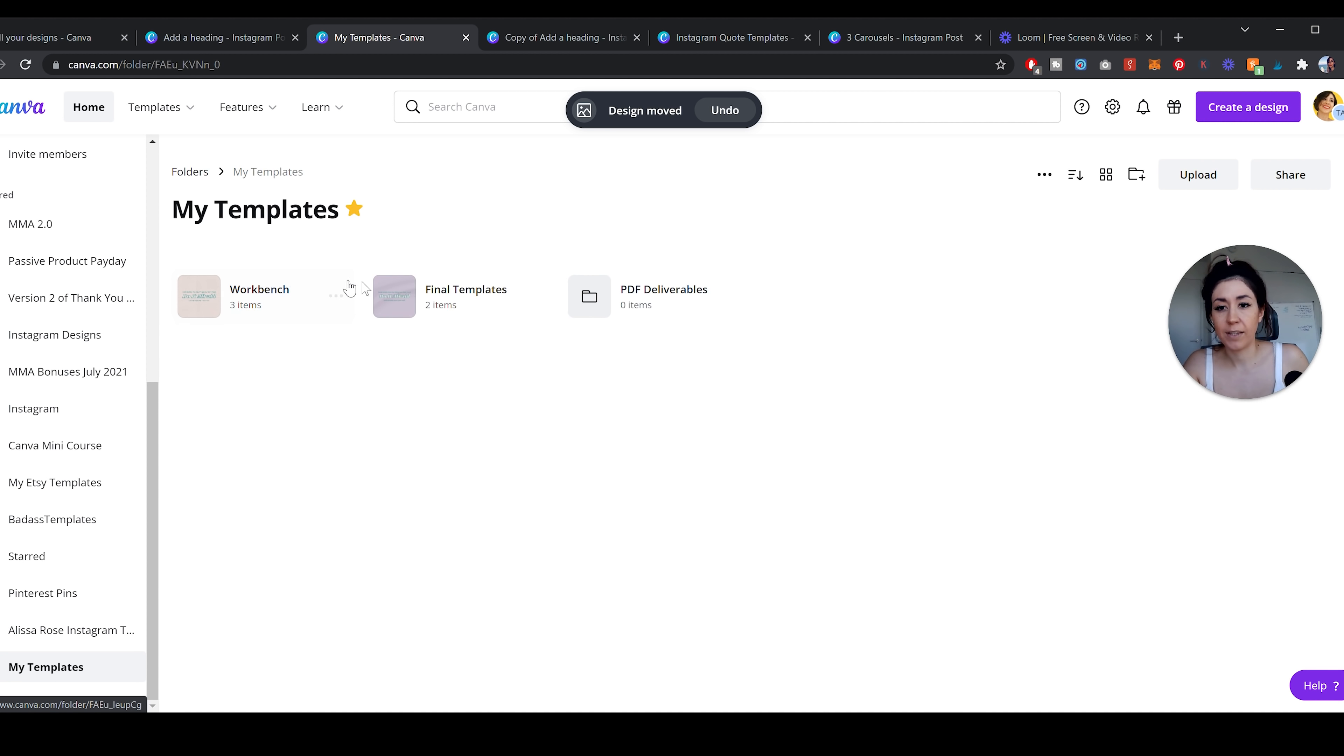
left_click(511, 318)
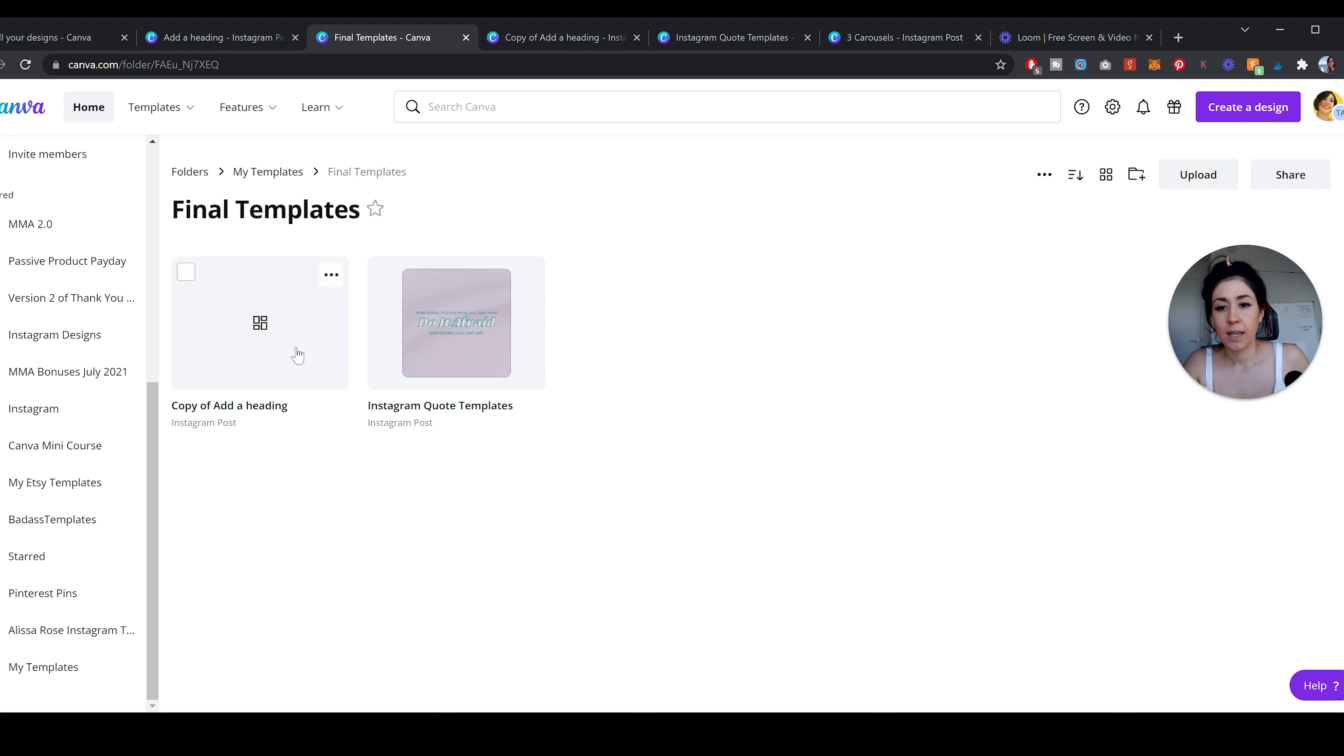
left_click(294, 352)
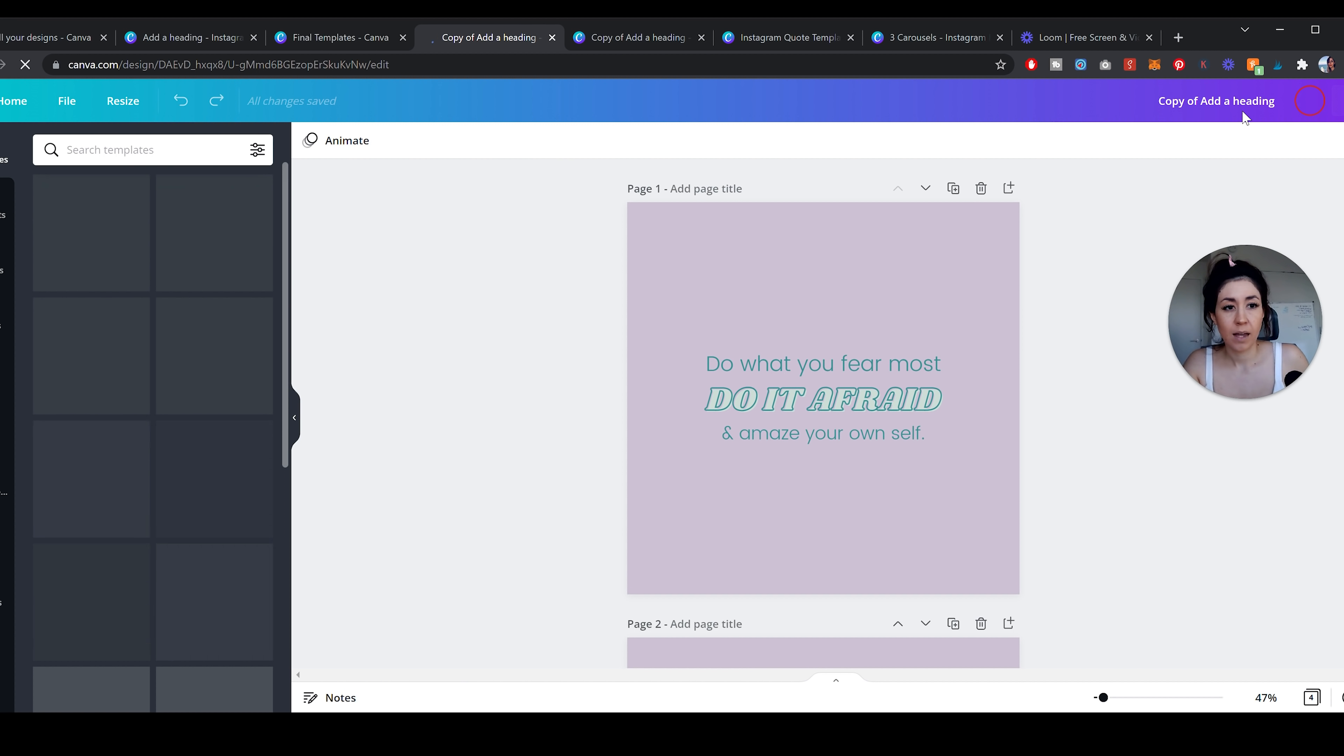
double_click(1187, 102)
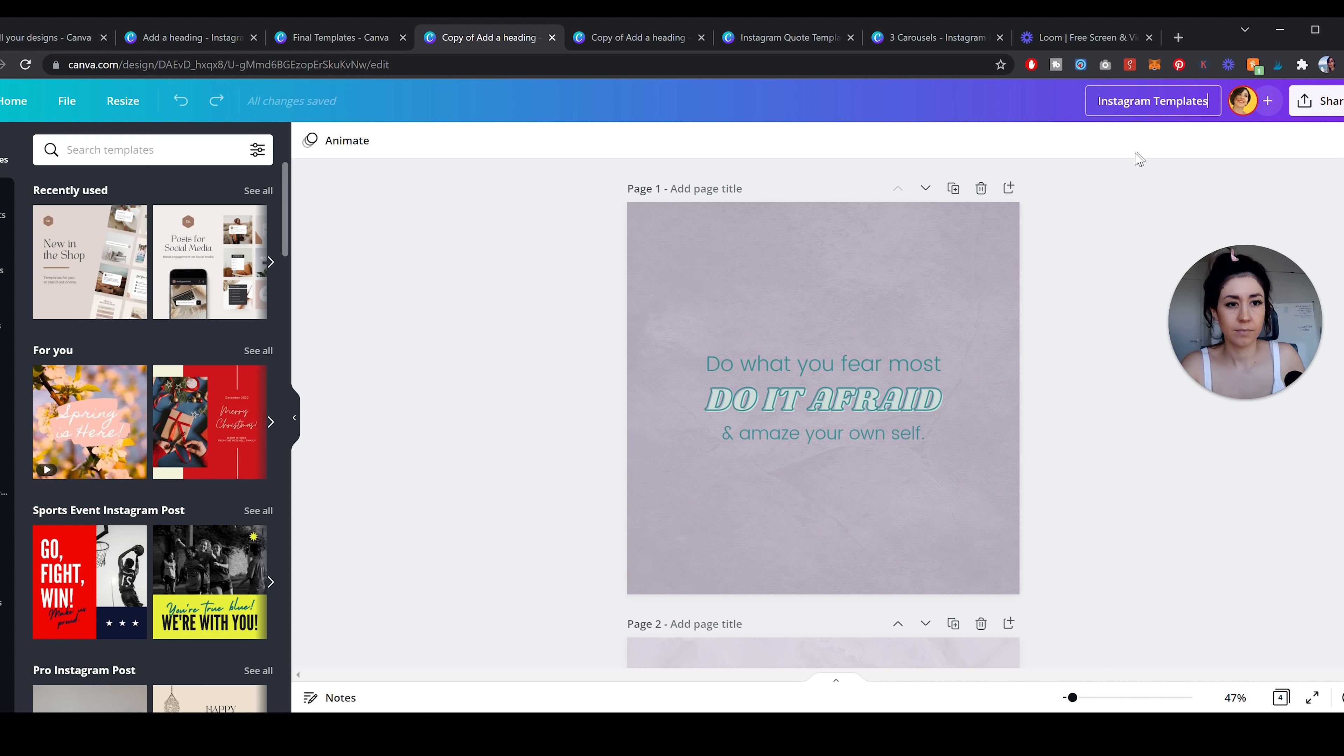
left_click(1107, 203)
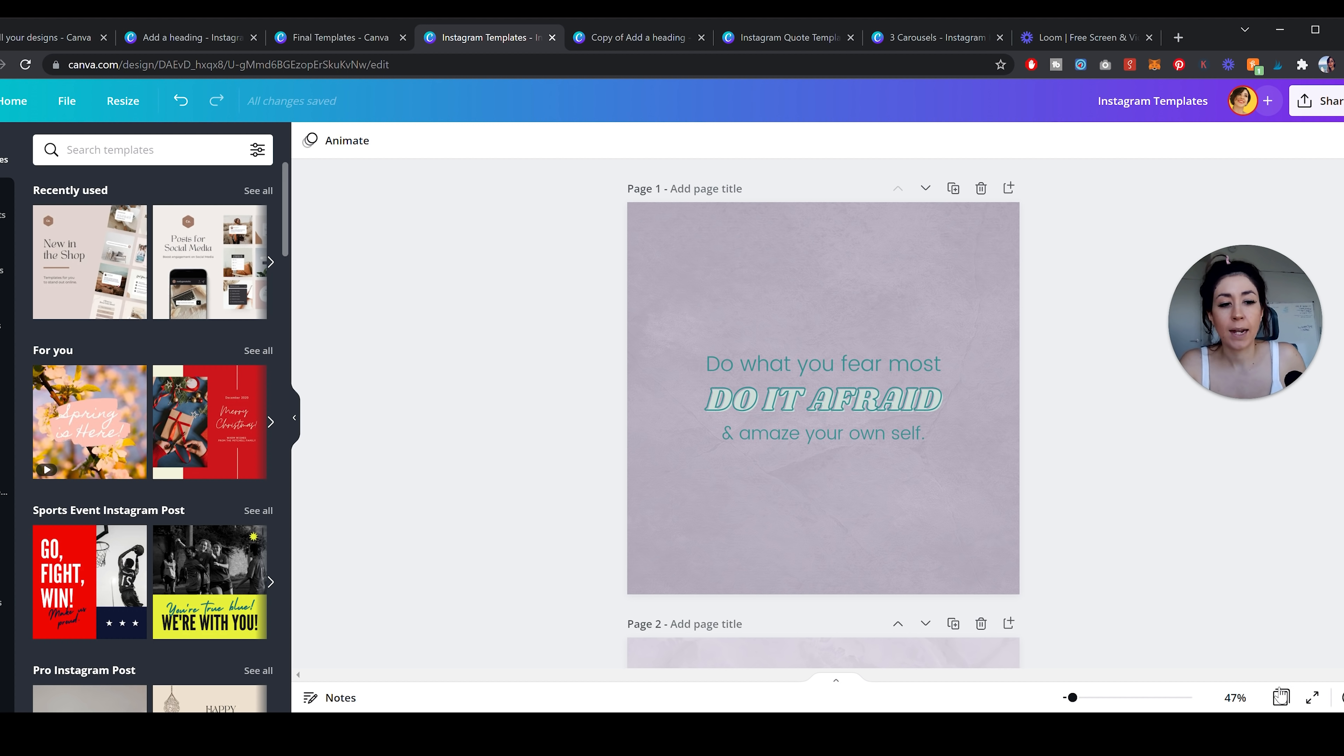
- Show all pages as a grid and delete page 3 with the empty arched frame and page 1 with the darker purple background
left_click(1281, 697)
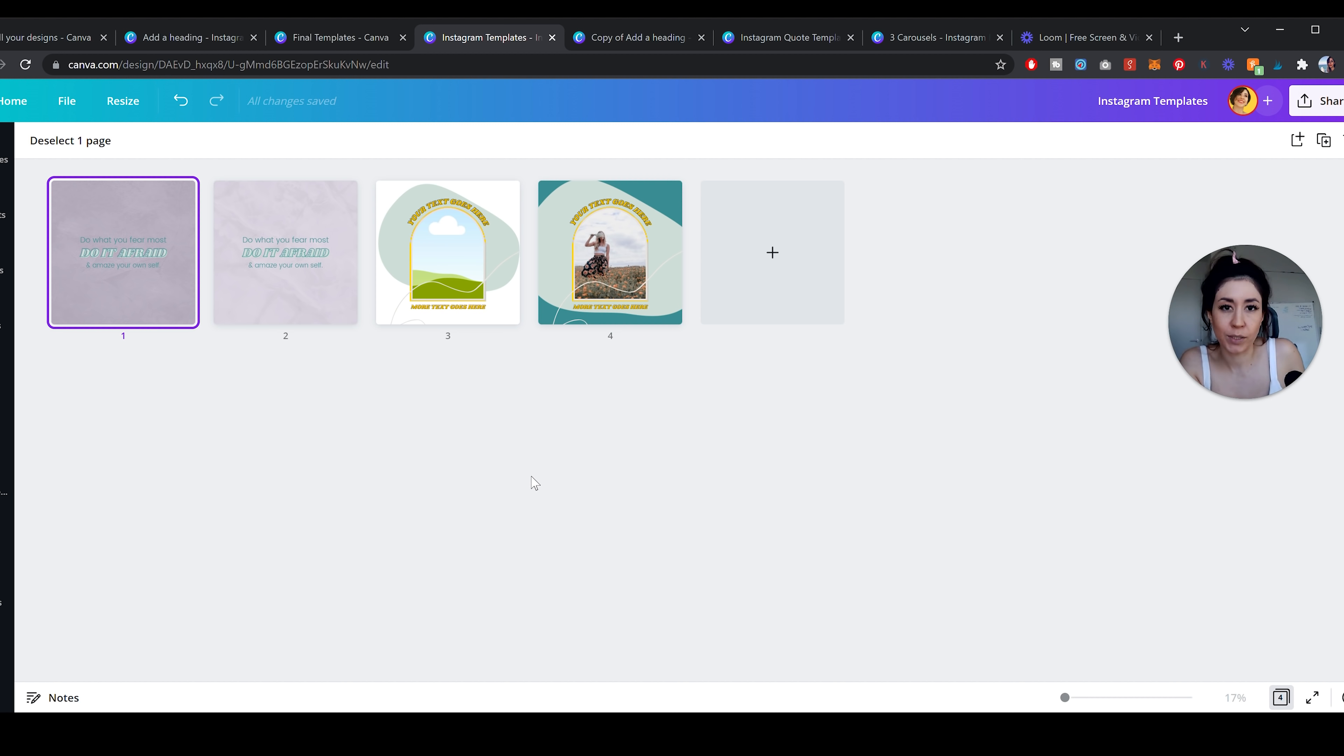
left_click(487, 280)
key("Delete")
left_click(111, 271)
key("Delete")
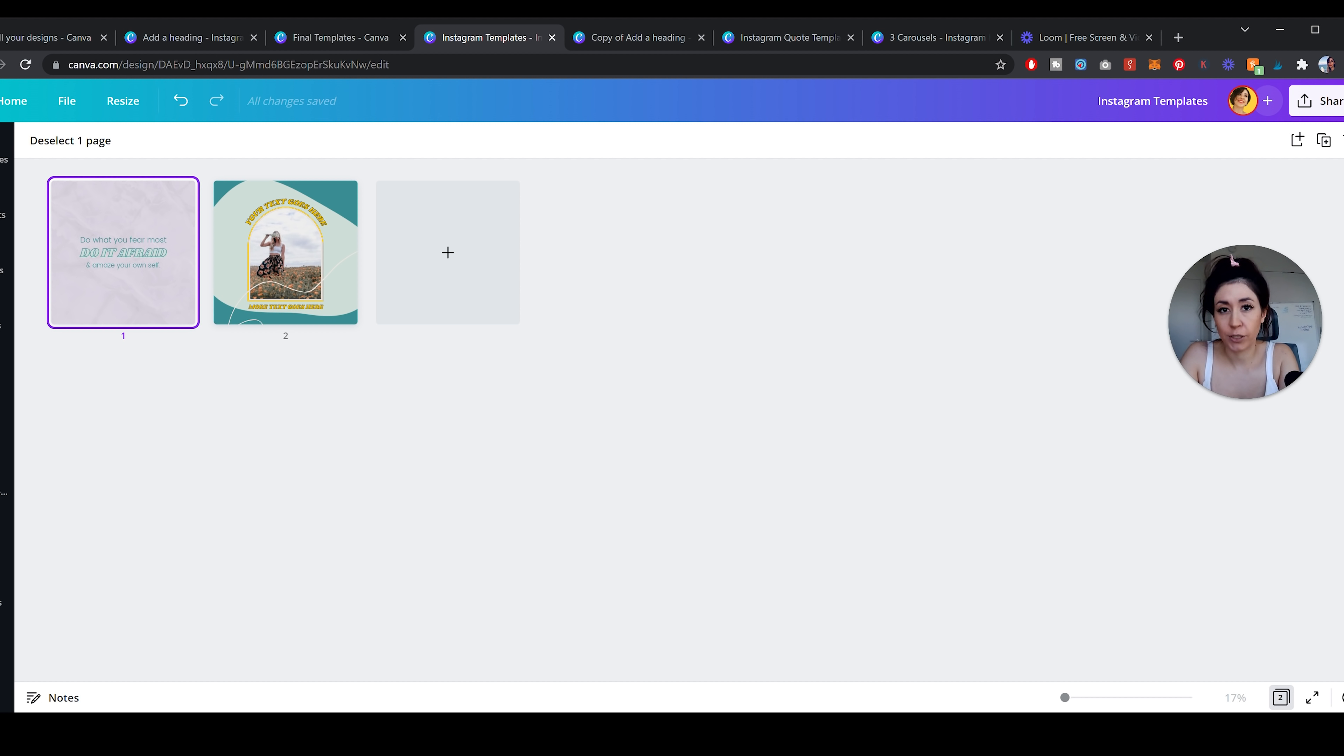
left_click(612, 413)
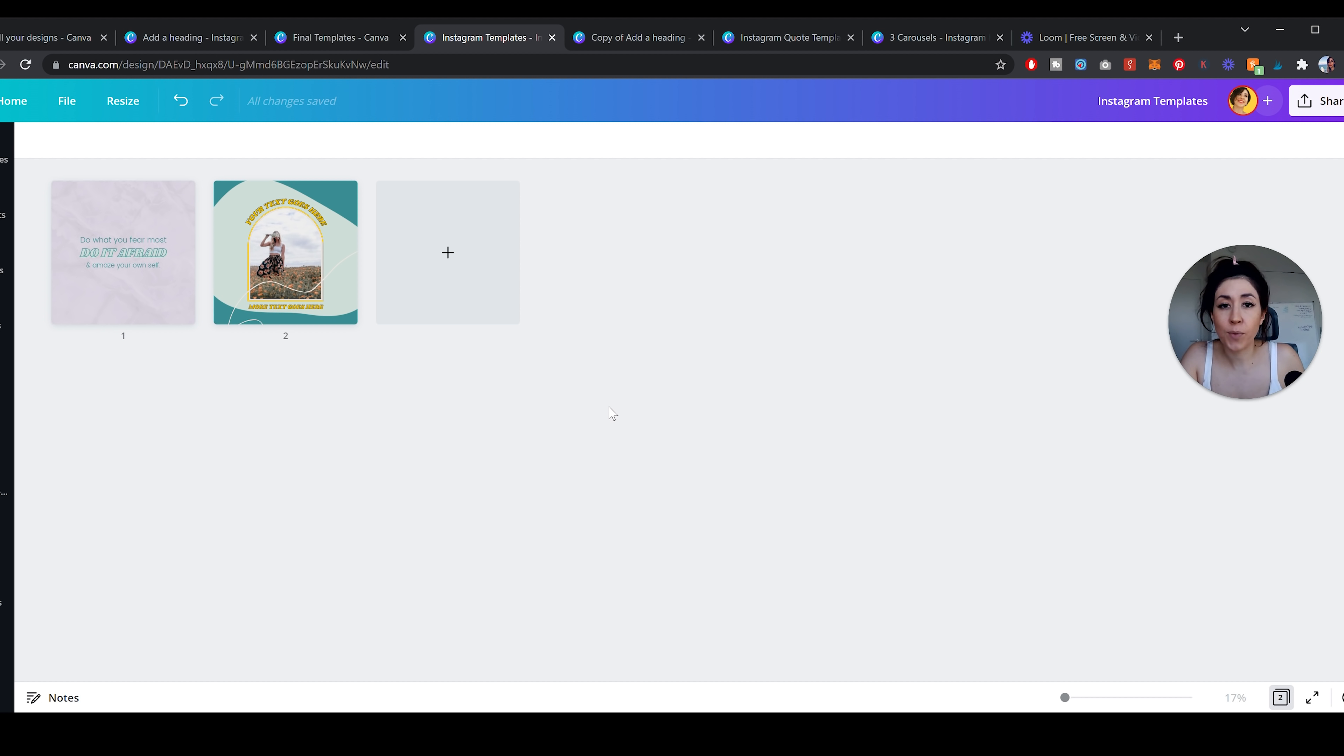